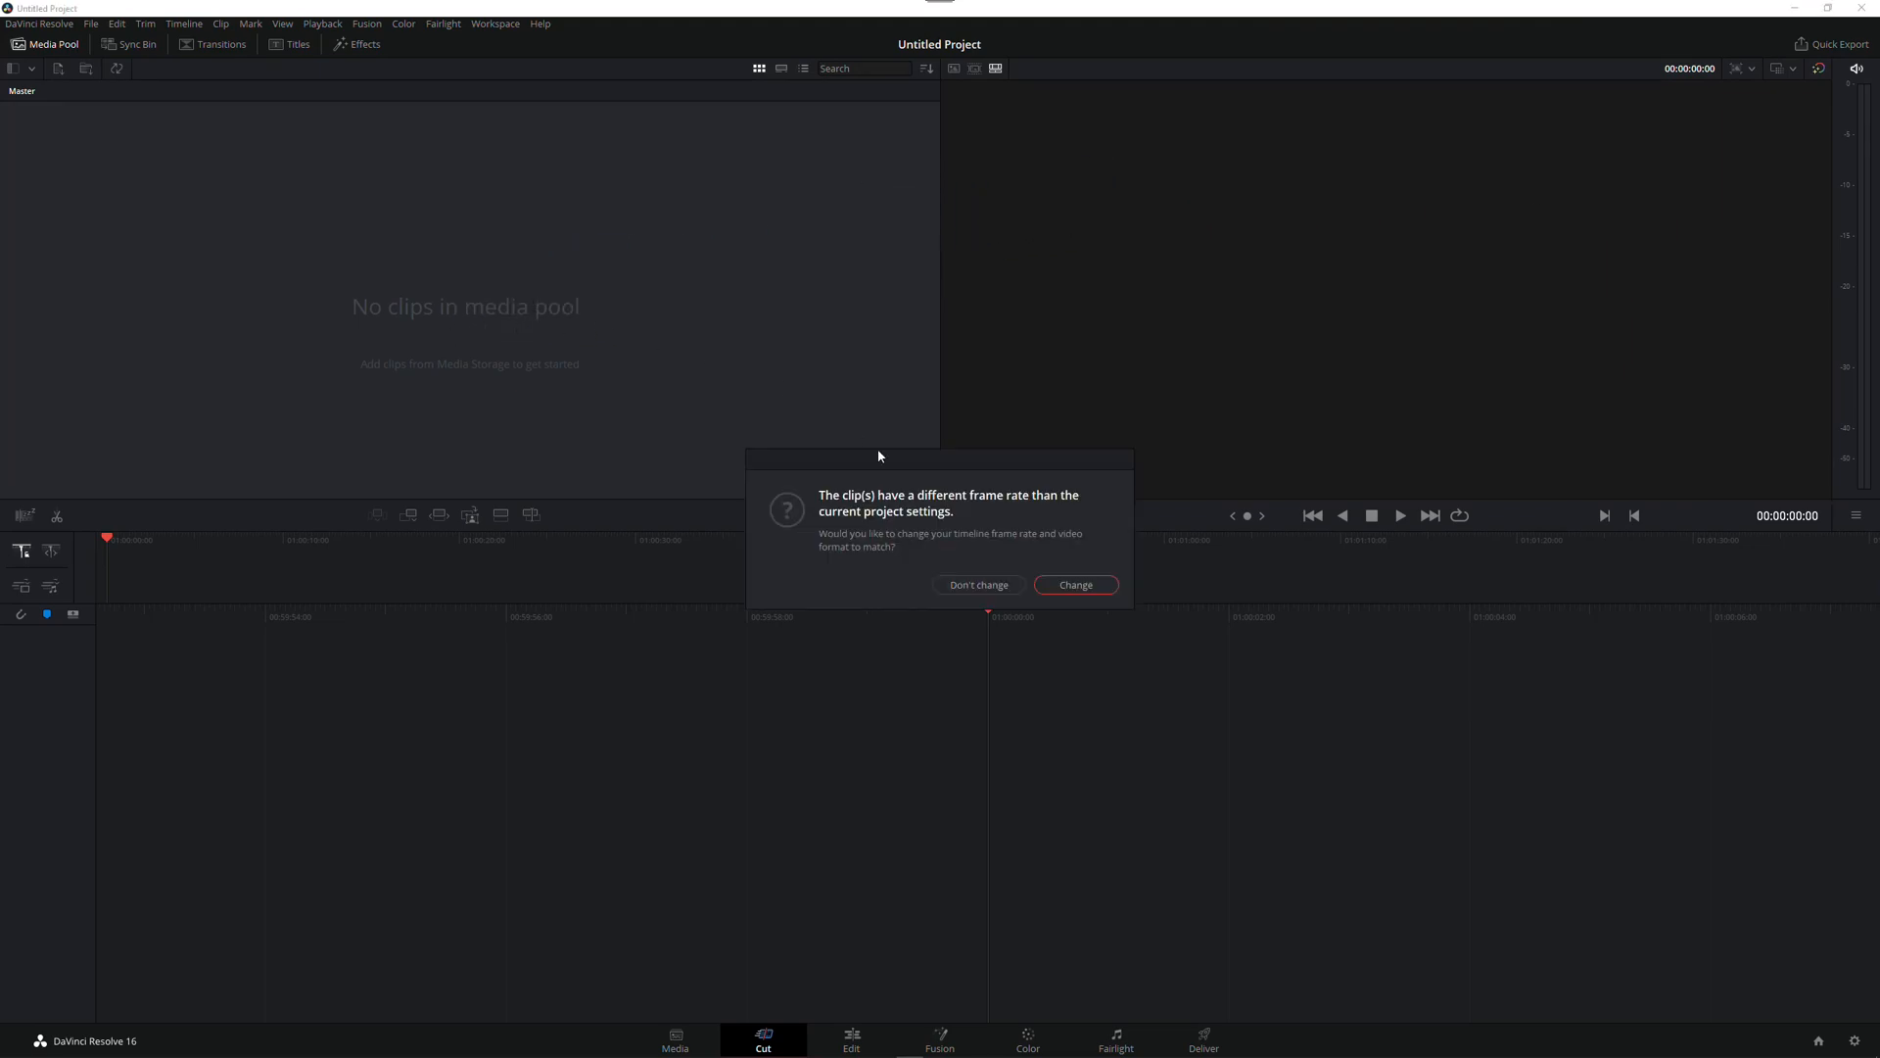
Dismiss the frame-rate prompt and create a timeline from video-2.mp4, playing its opening seconds.
click(962, 588)
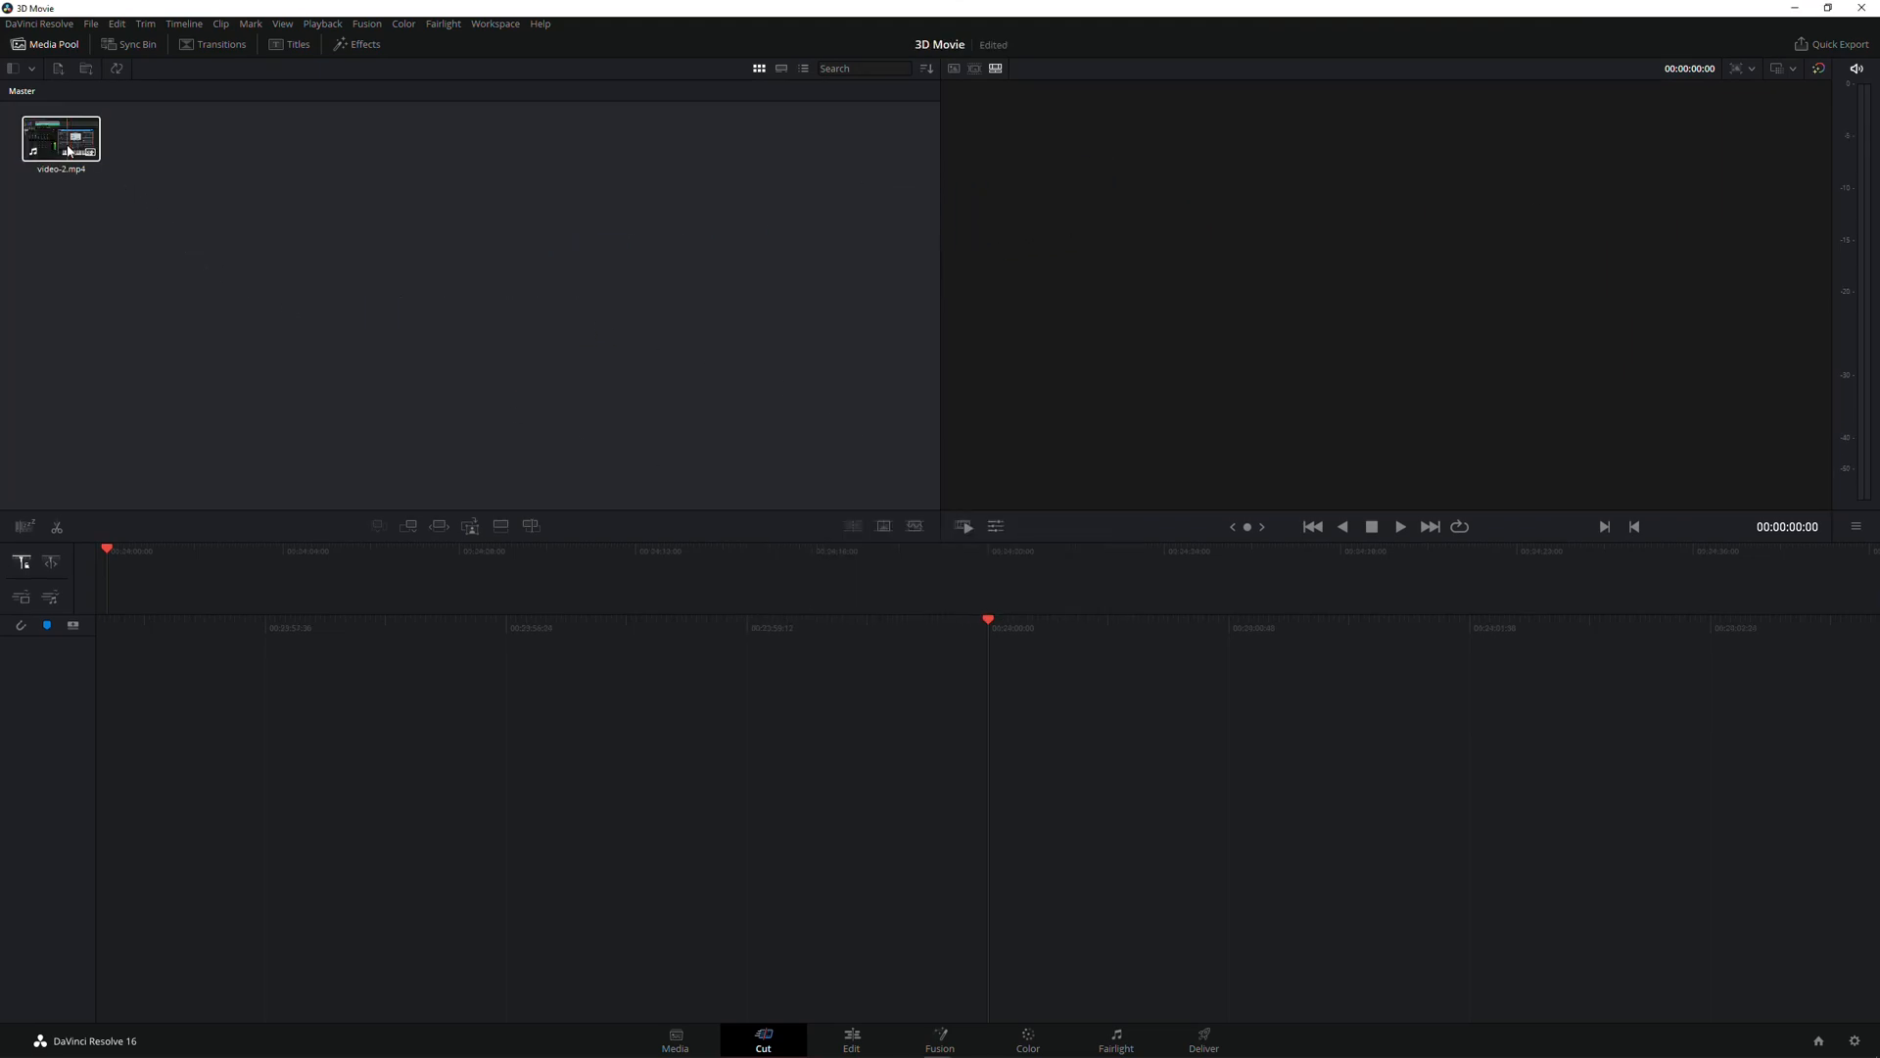
drag(67, 152, 685, 568)
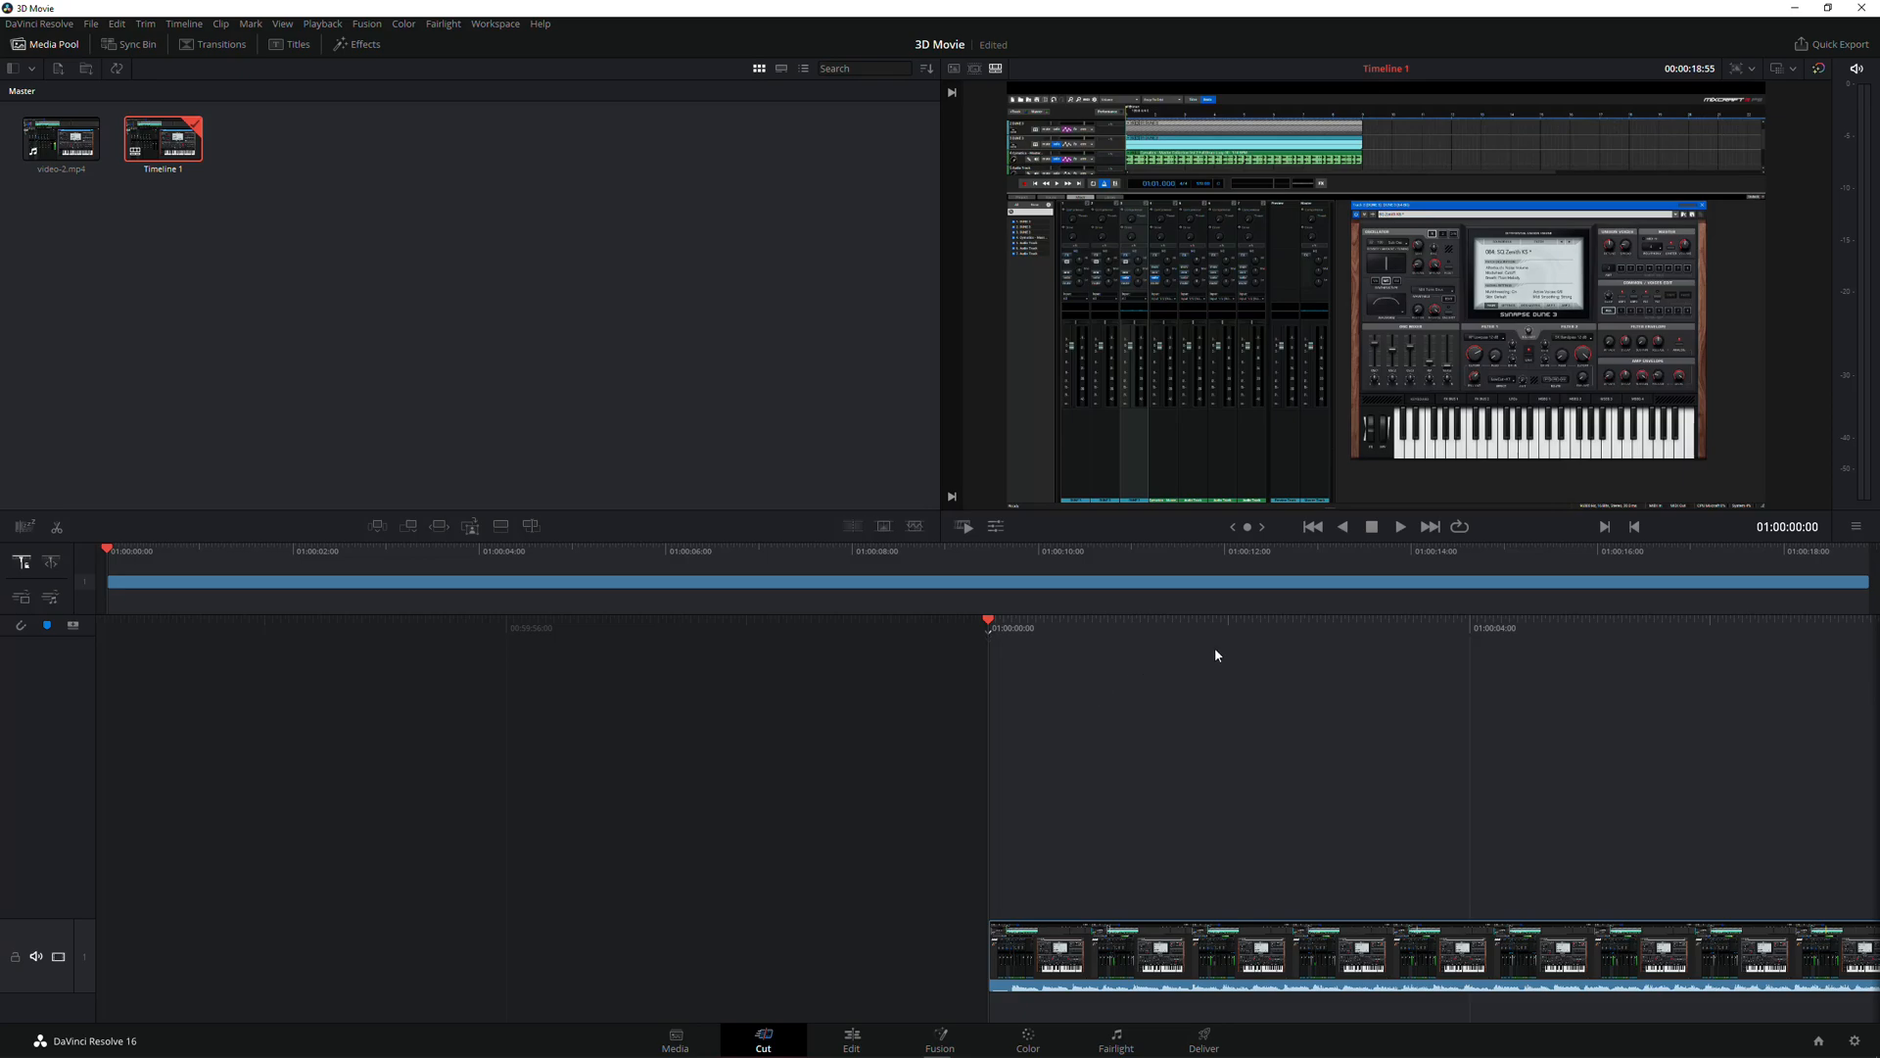
click(1401, 527)
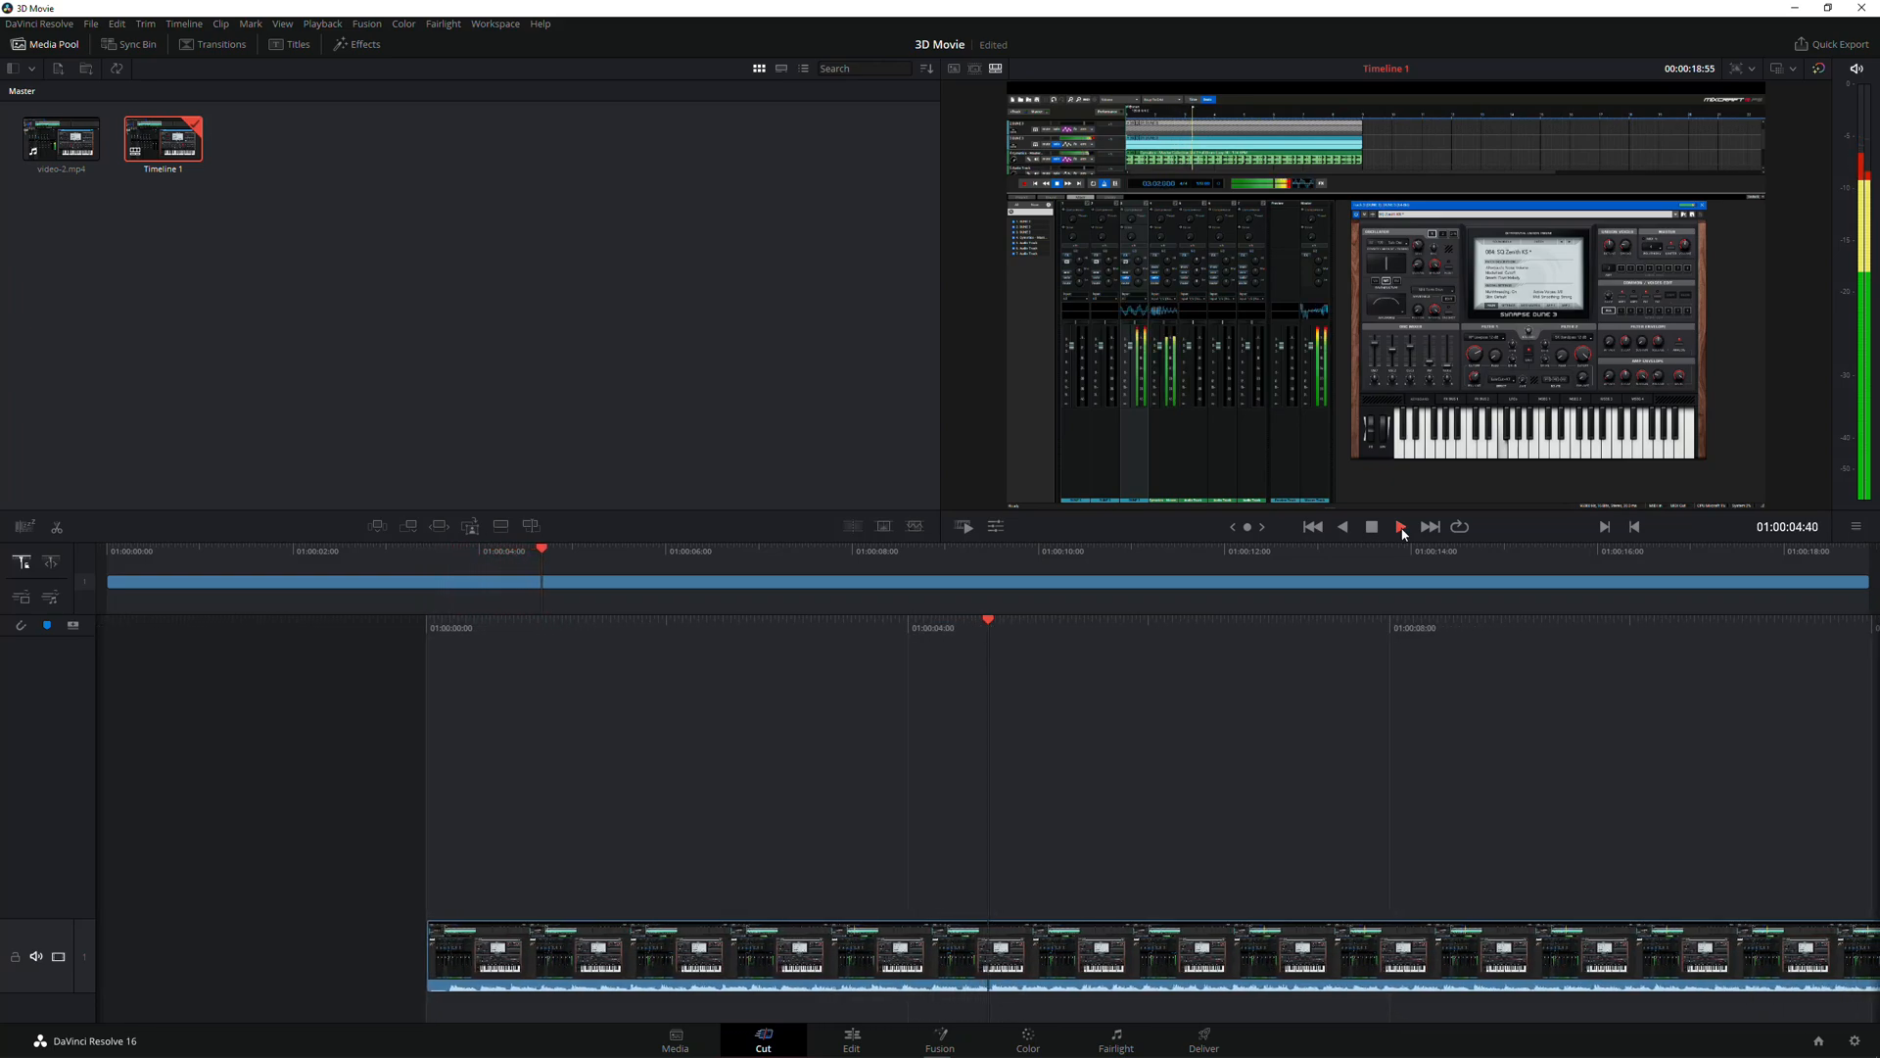
click(1372, 527)
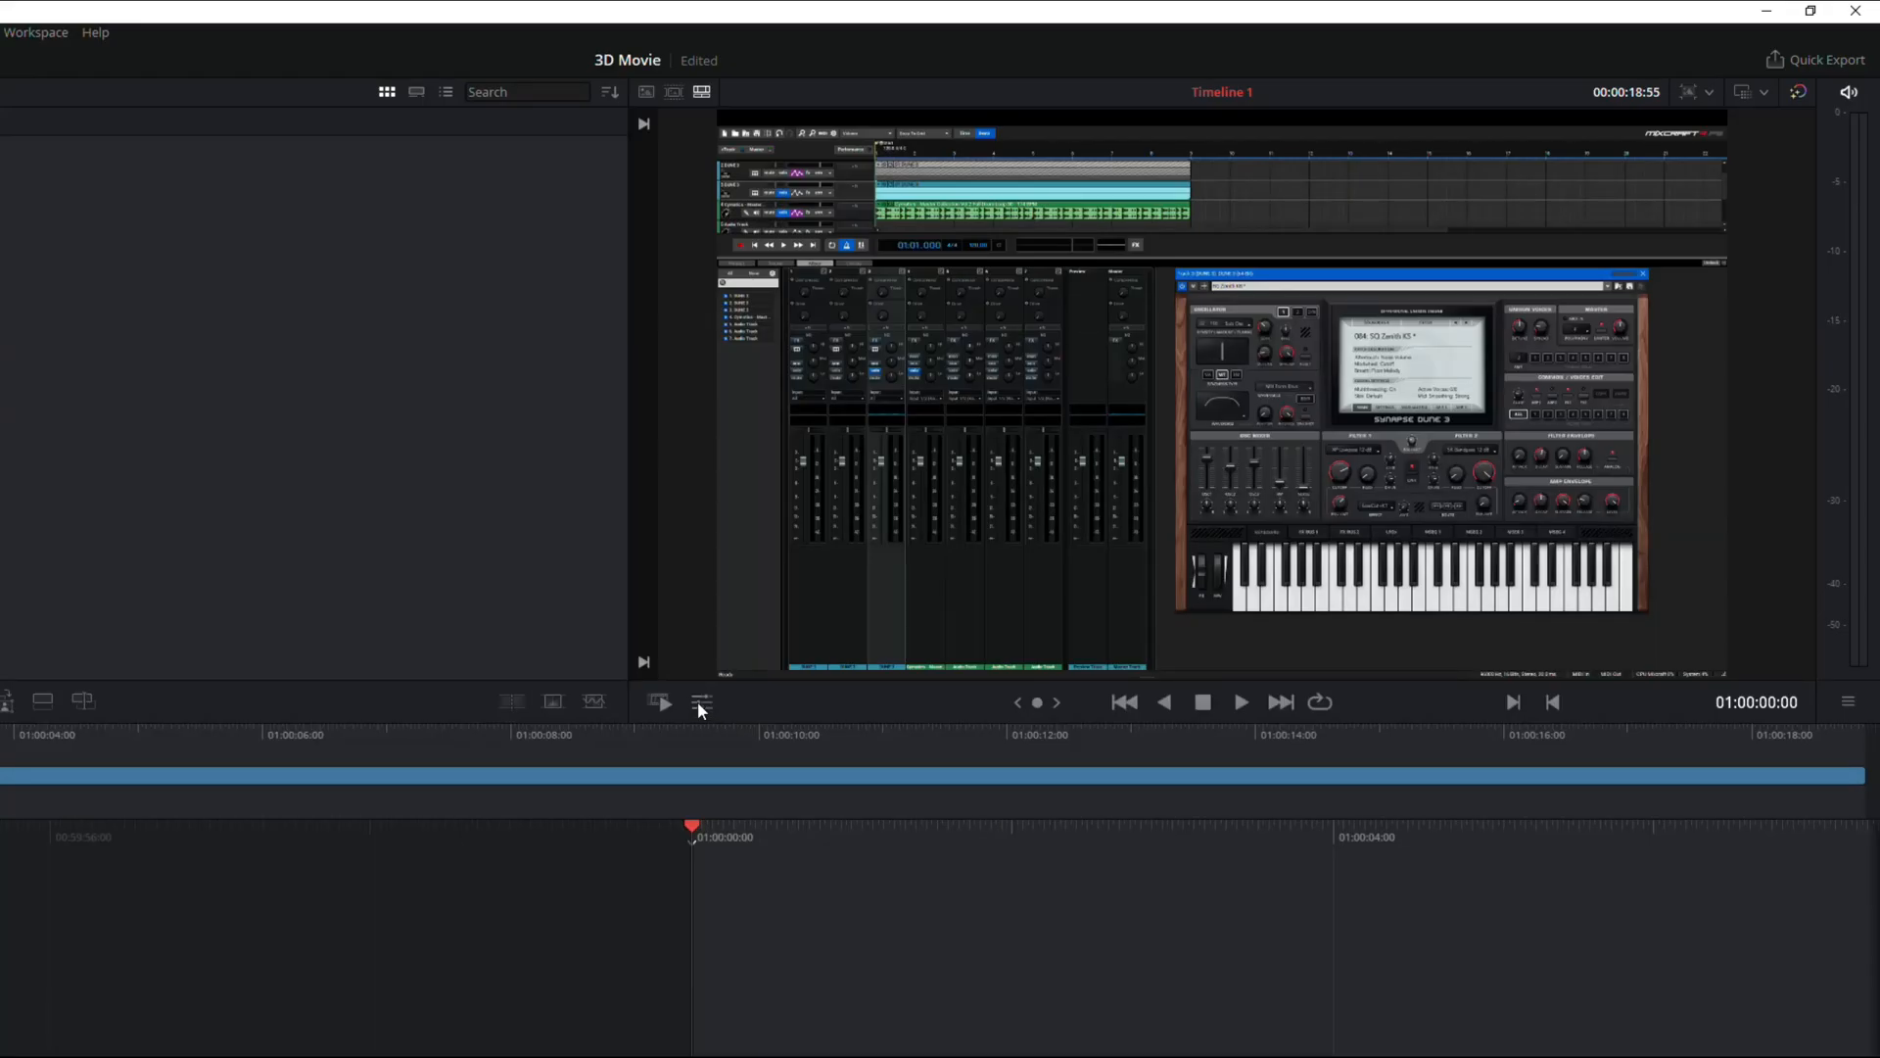
Show the clip's transform tools in the viewer and switch the transform off and back on.
click(700, 704)
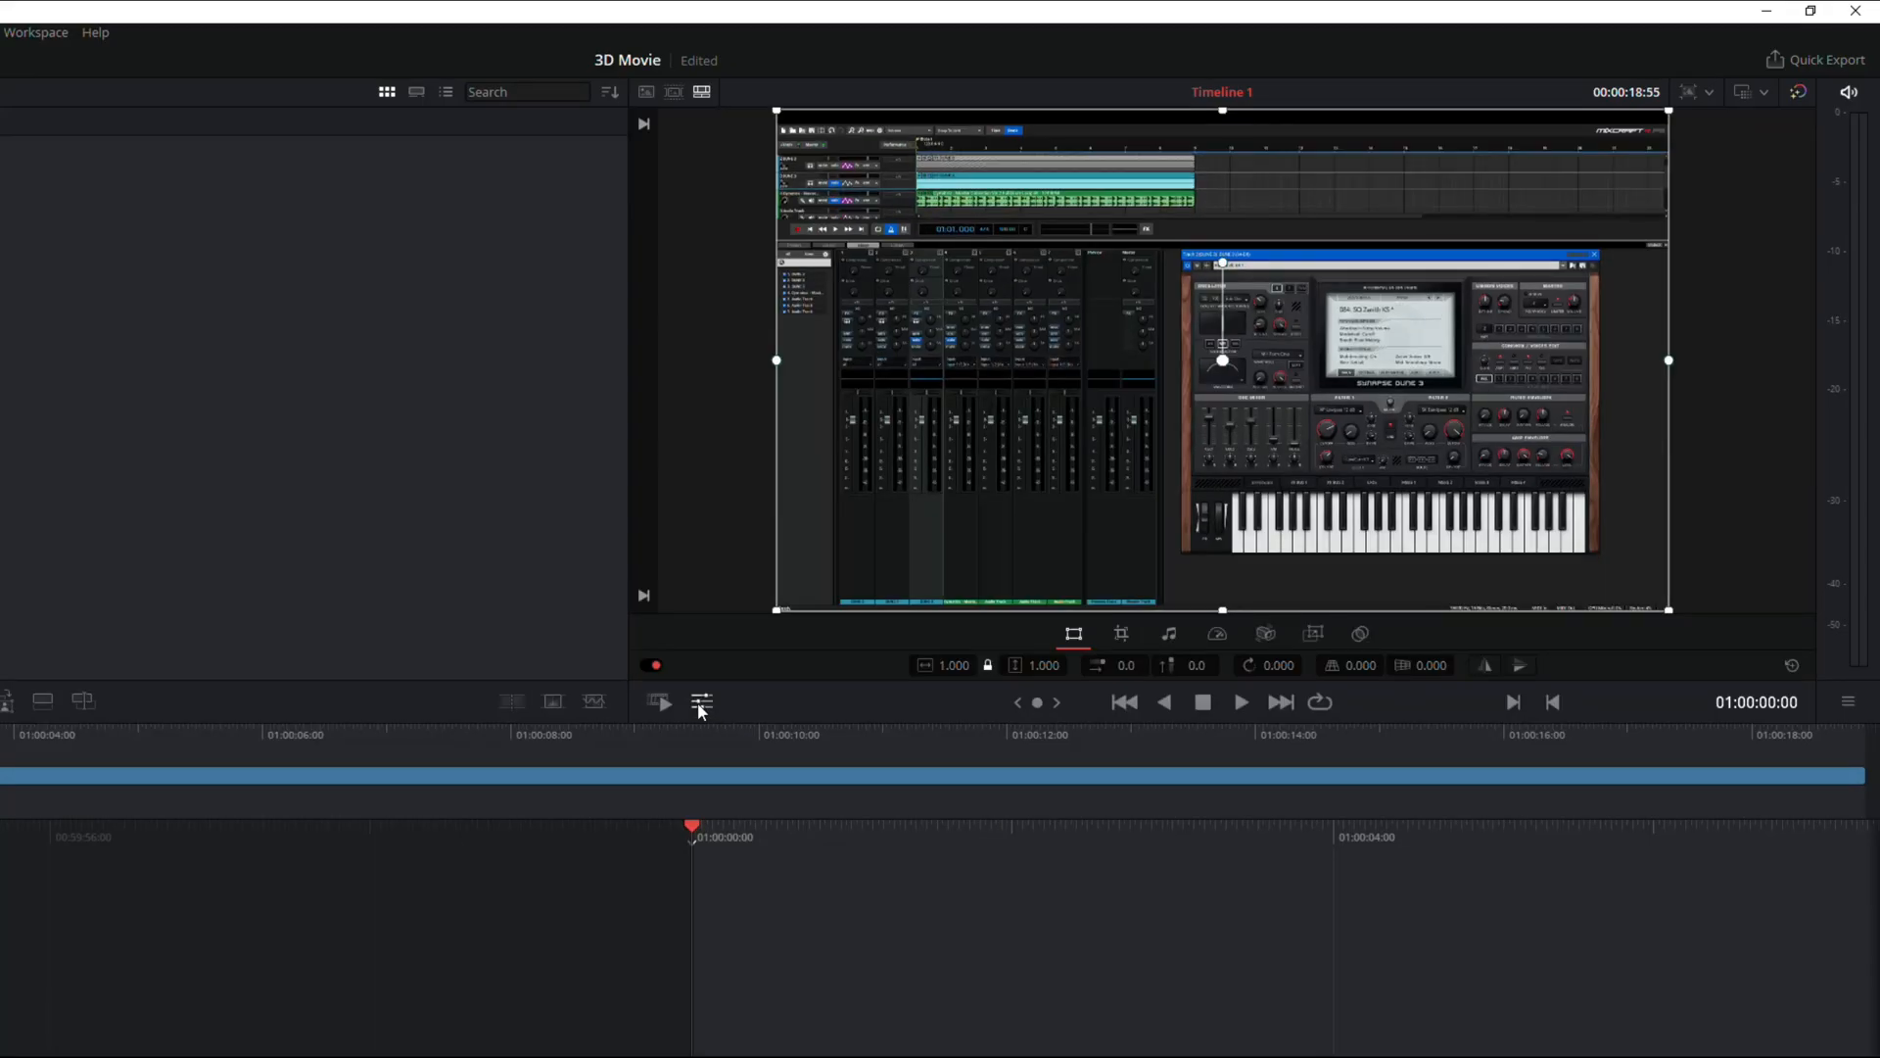
click(650, 665)
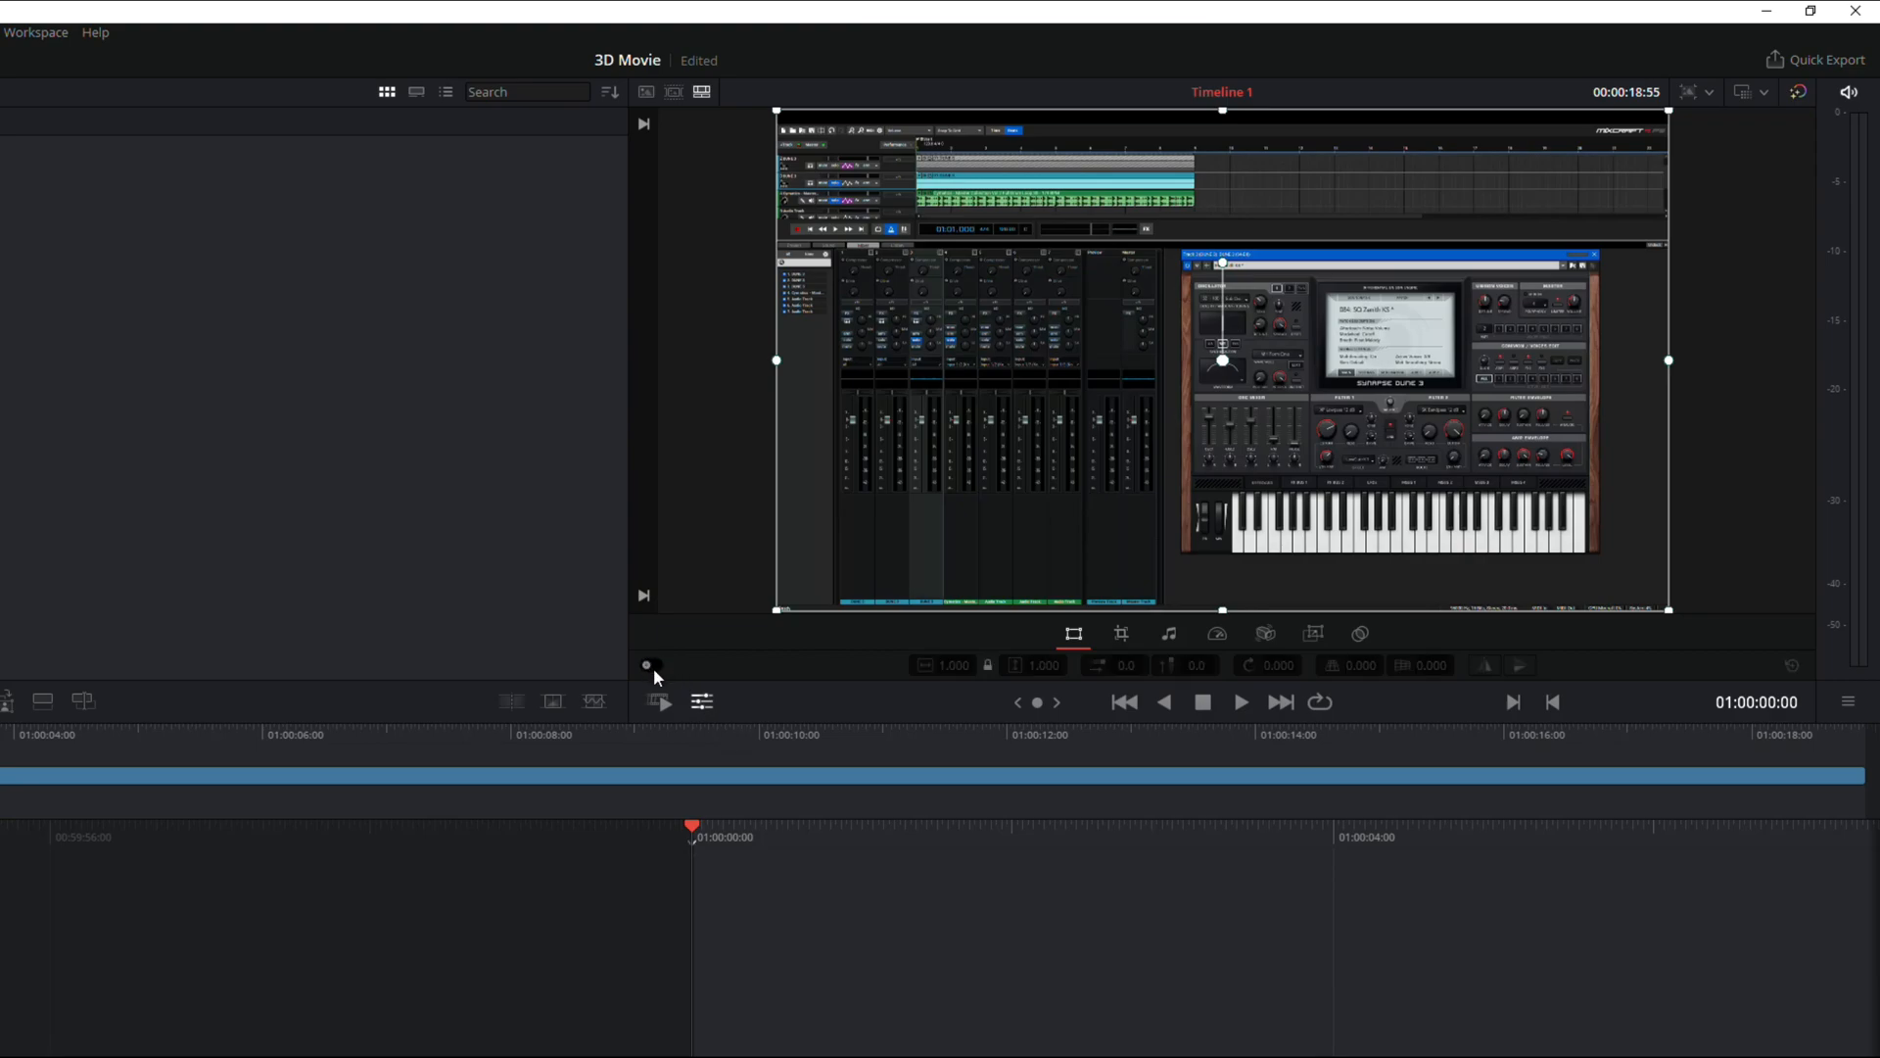
click(654, 666)
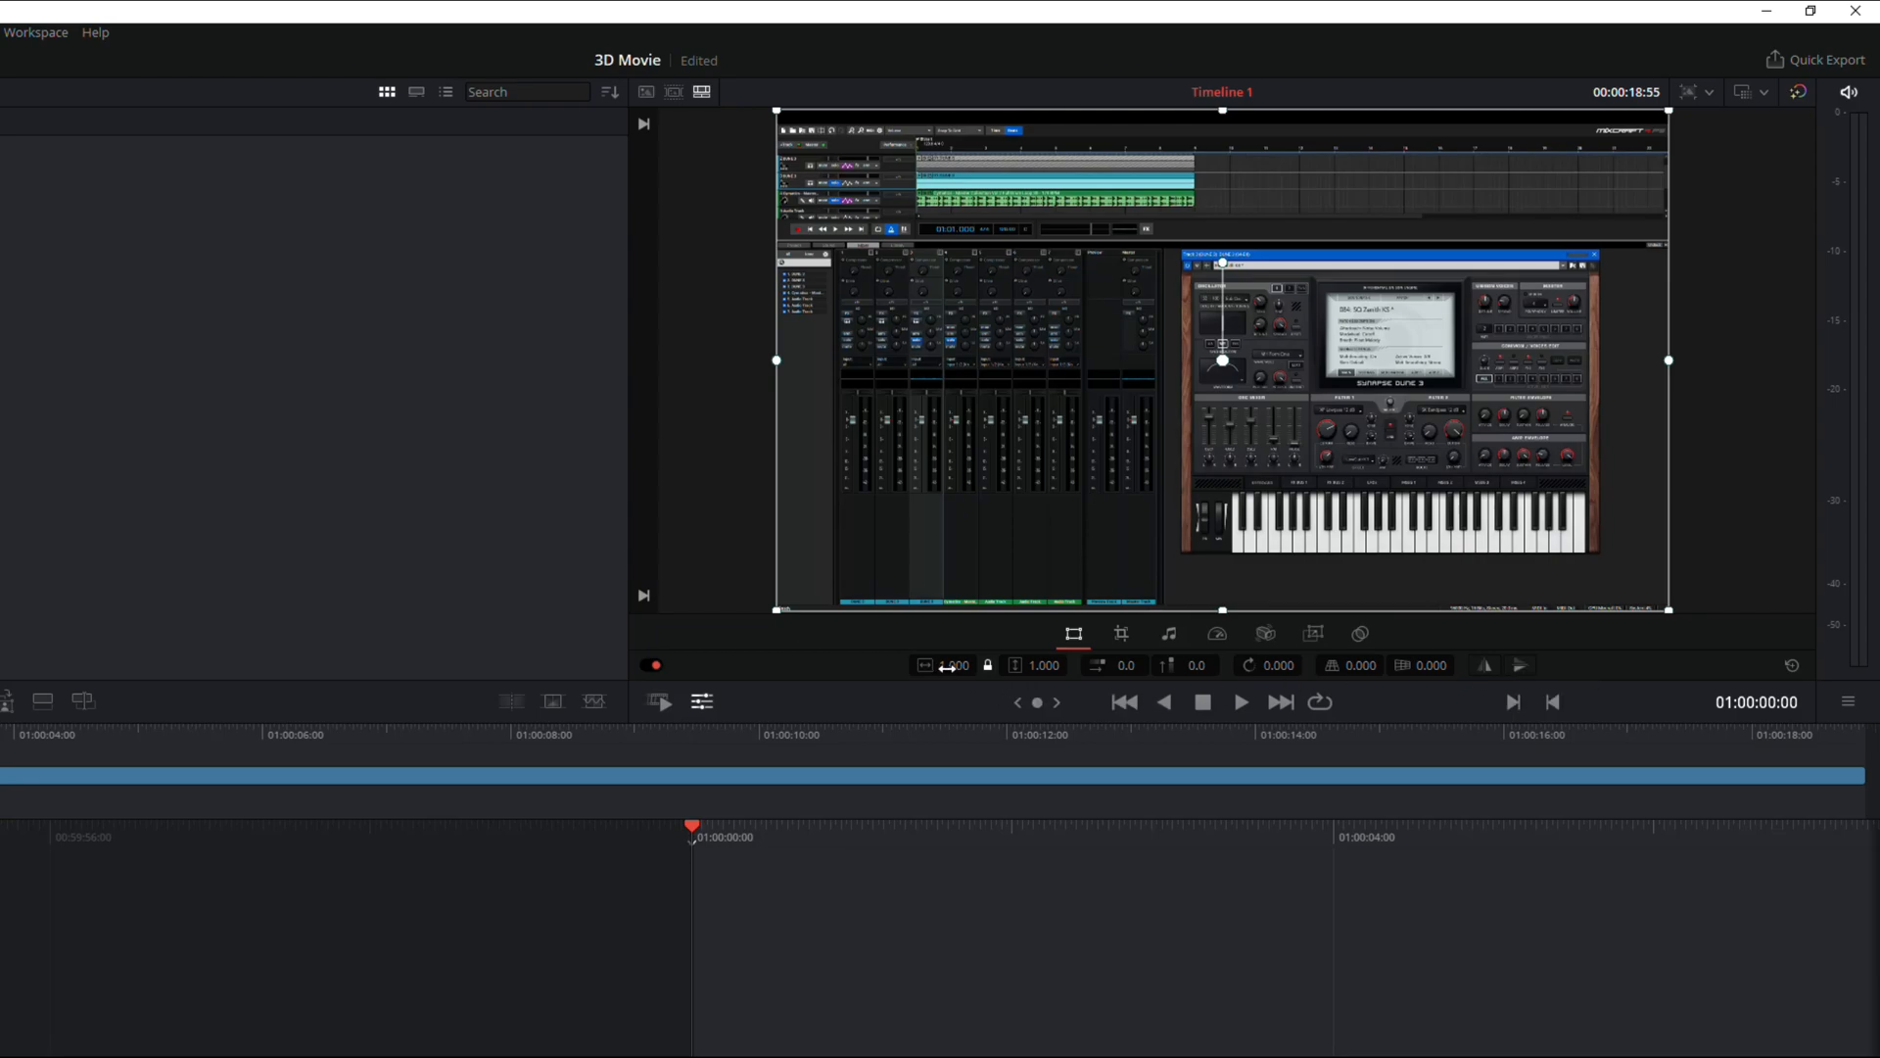
Try scaling the clip down to a zoom of 0.930 and reset the zoom to 1.000.
mouse_move(948, 667)
mouse_down()
mouse_move(999, 667)
mouse_move(950, 667)
mouse_up()
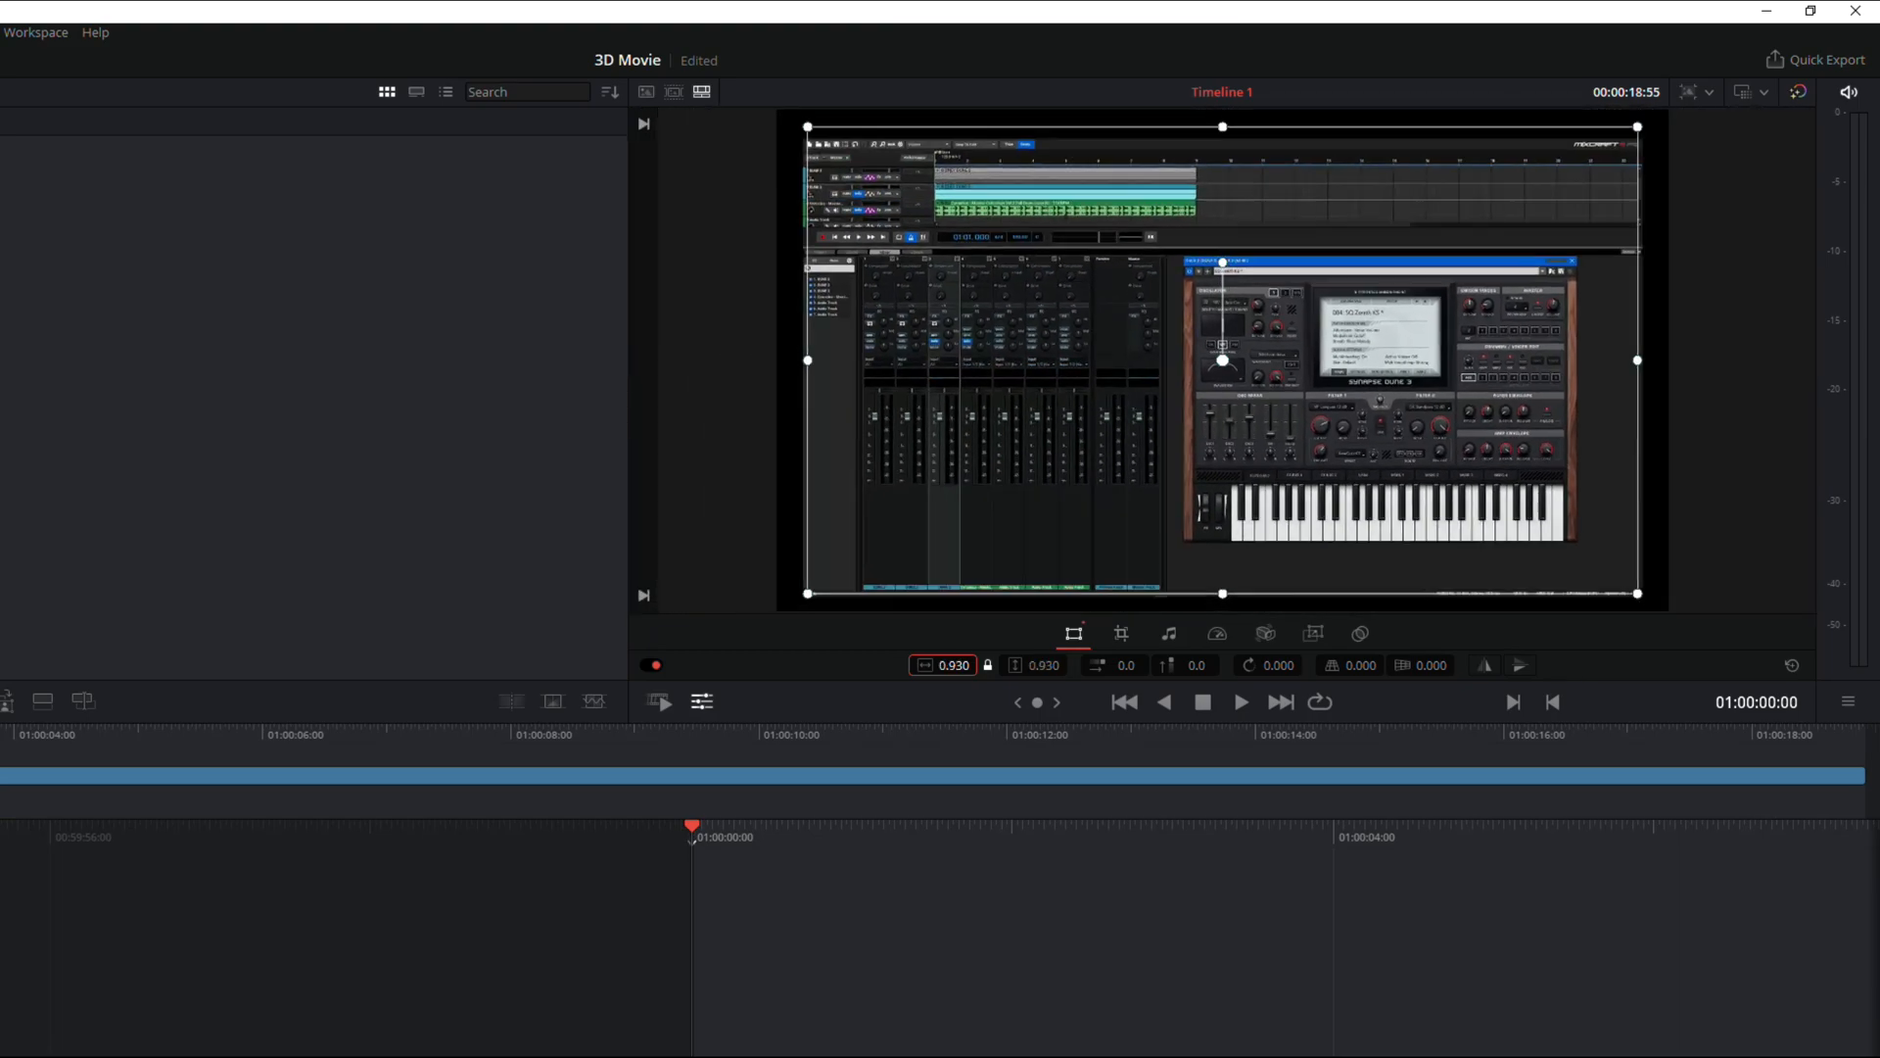
click(926, 665)
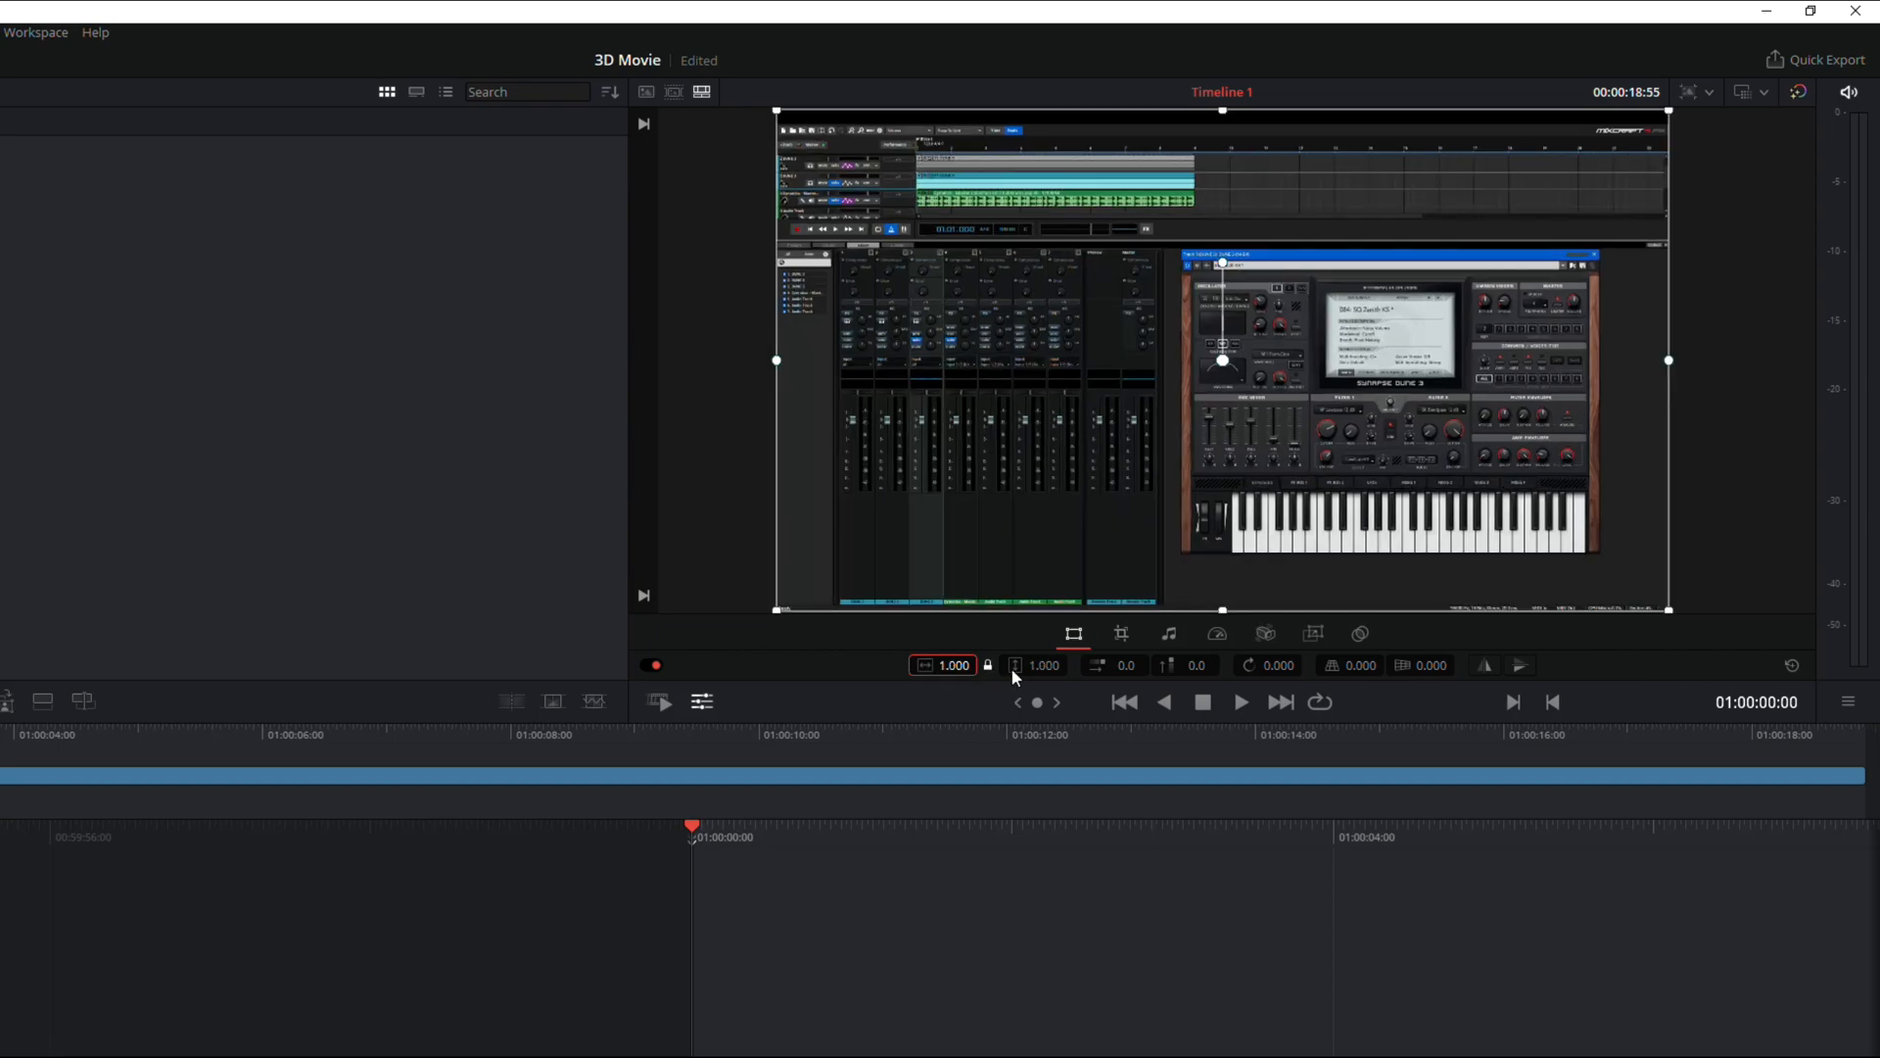
mouse_move(1041, 666)
mouse_down()
mouse_move(1127, 666)
mouse_move(1015, 664)
mouse_up()
Try shifting the clip's horizontal and vertical position, resetting each to 0.0.
click(1128, 665)
drag(1126, 665, 1085, 671)
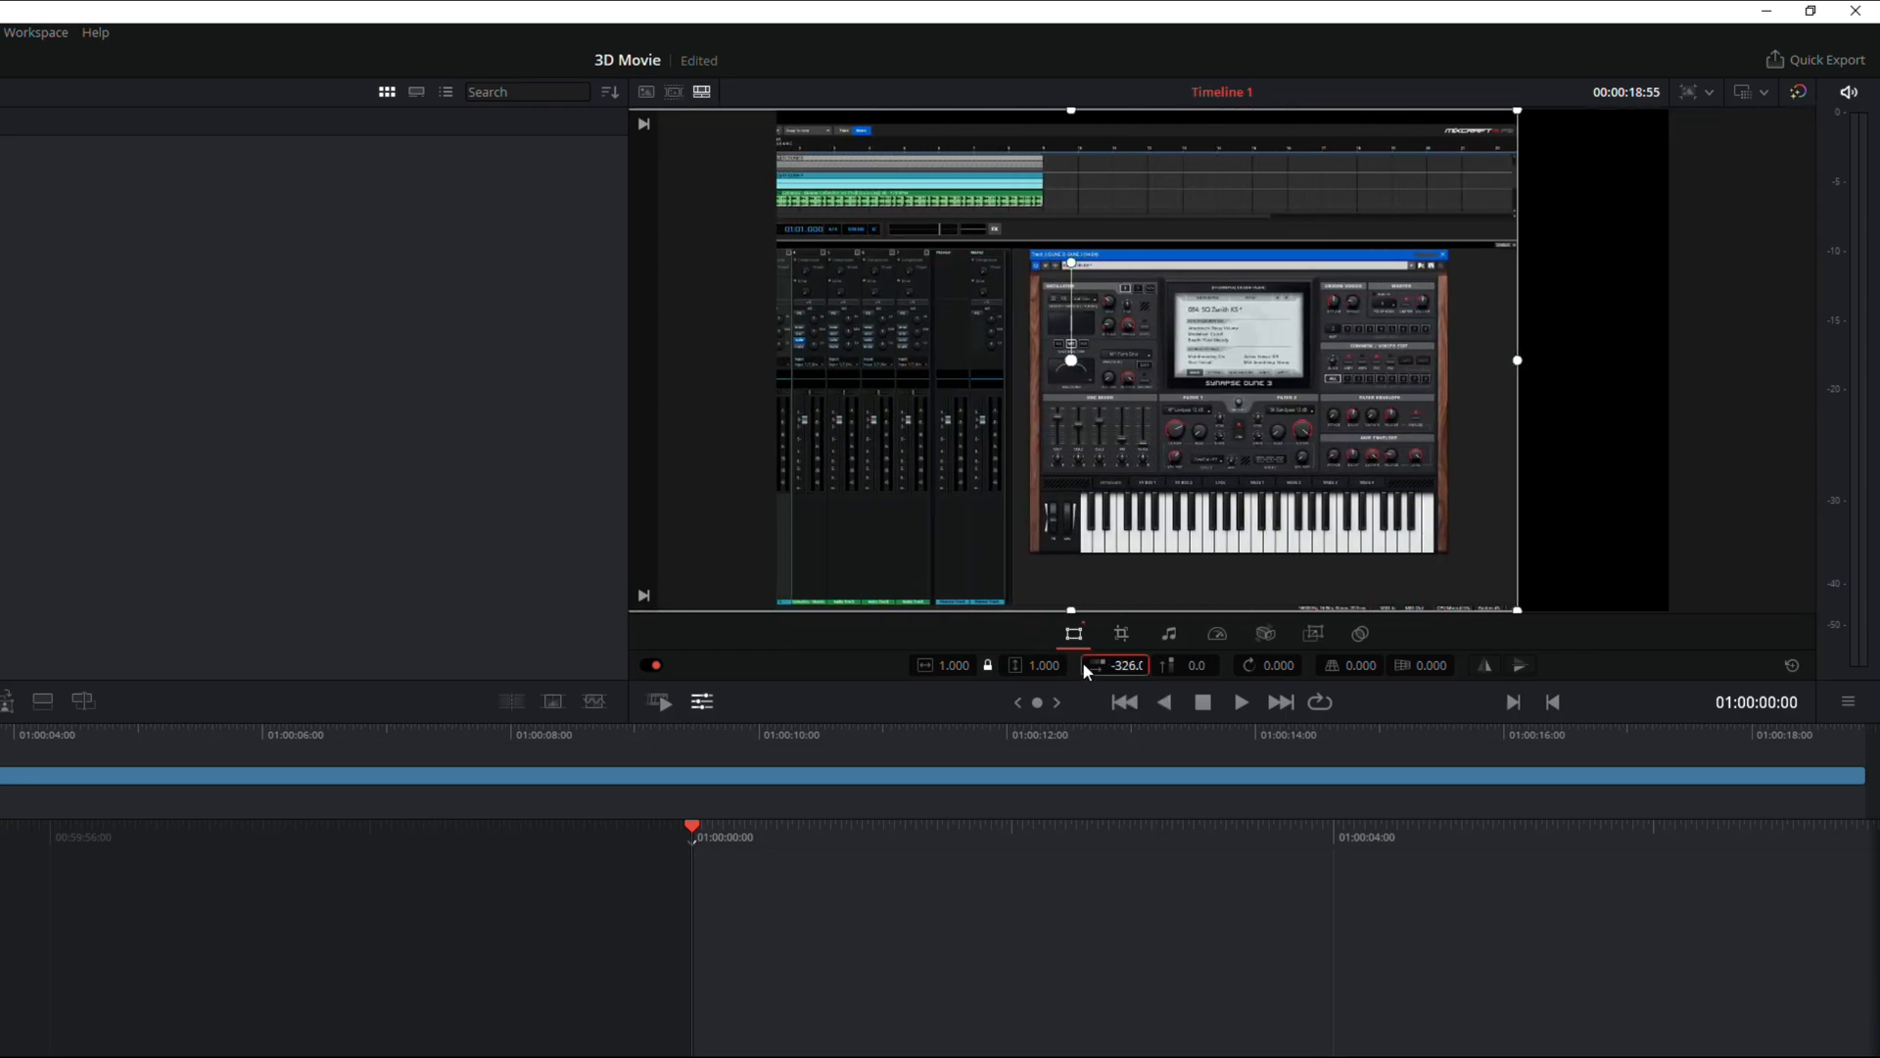
double_click(1098, 666)
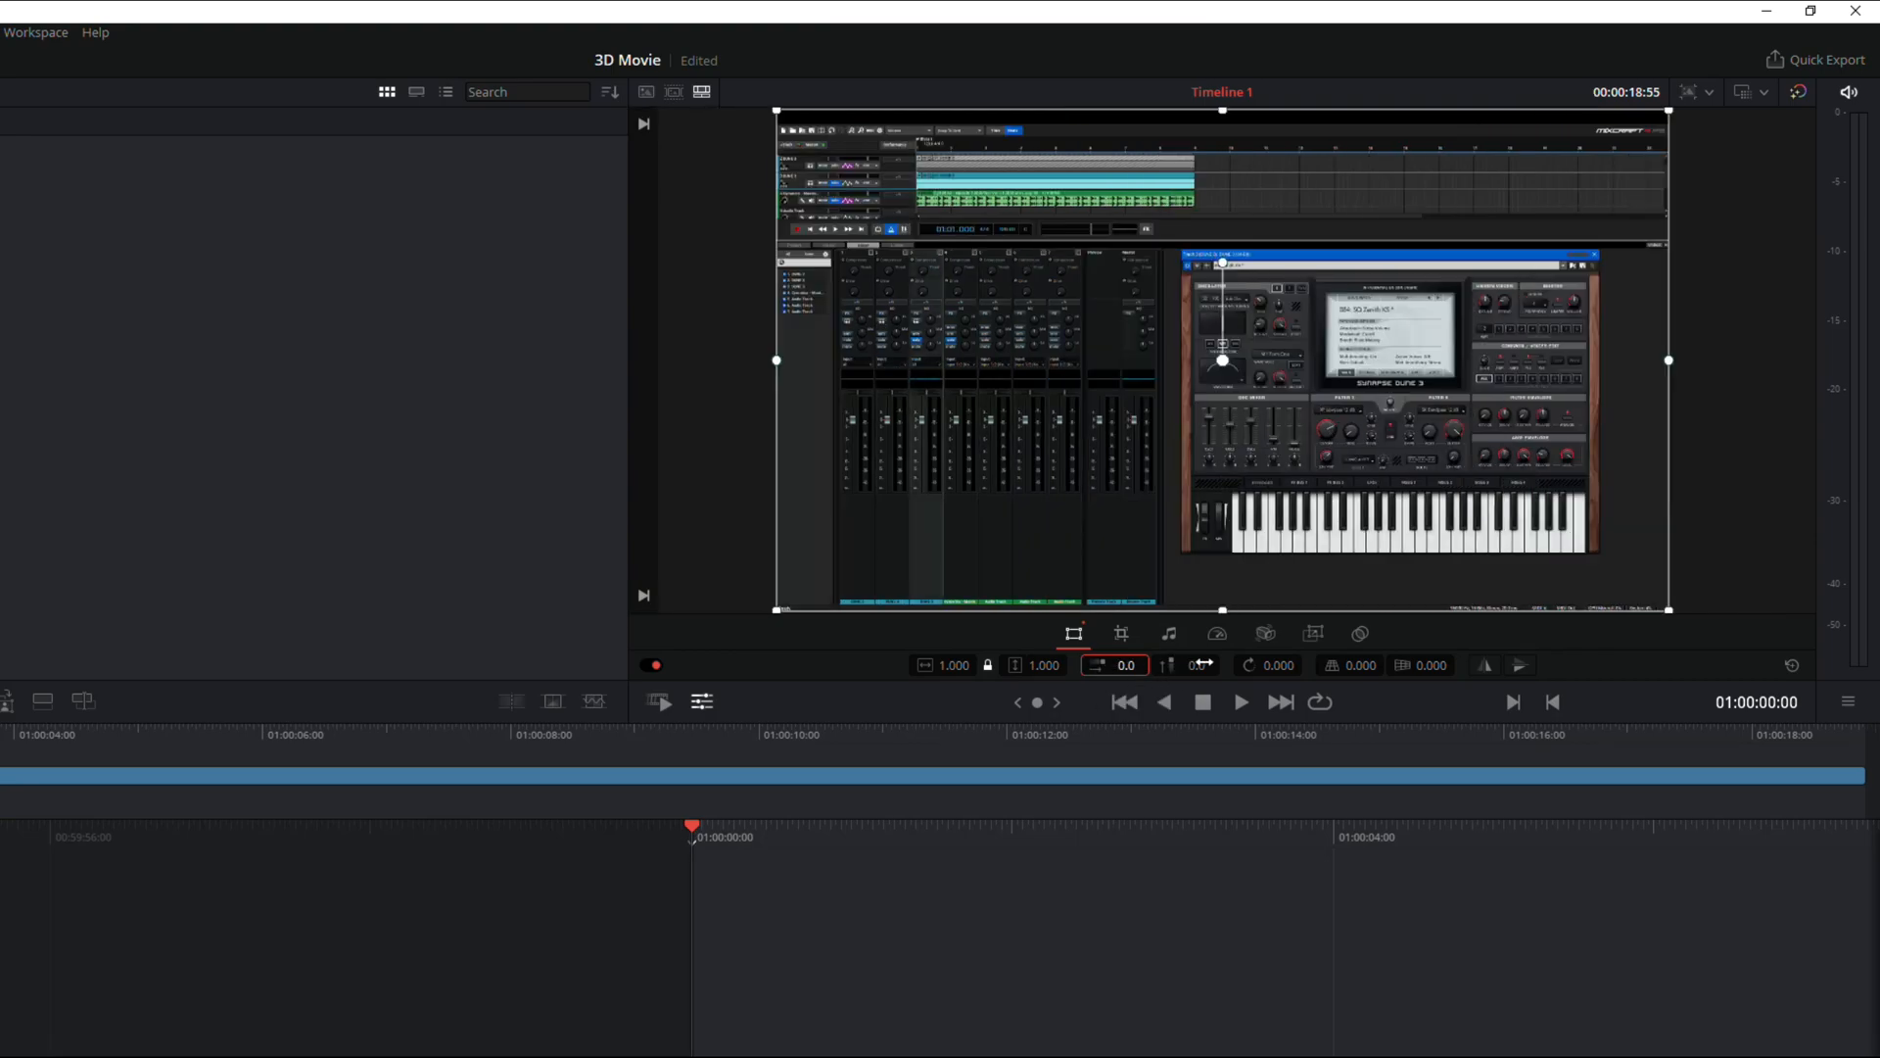
drag(1199, 666, 1138, 667)
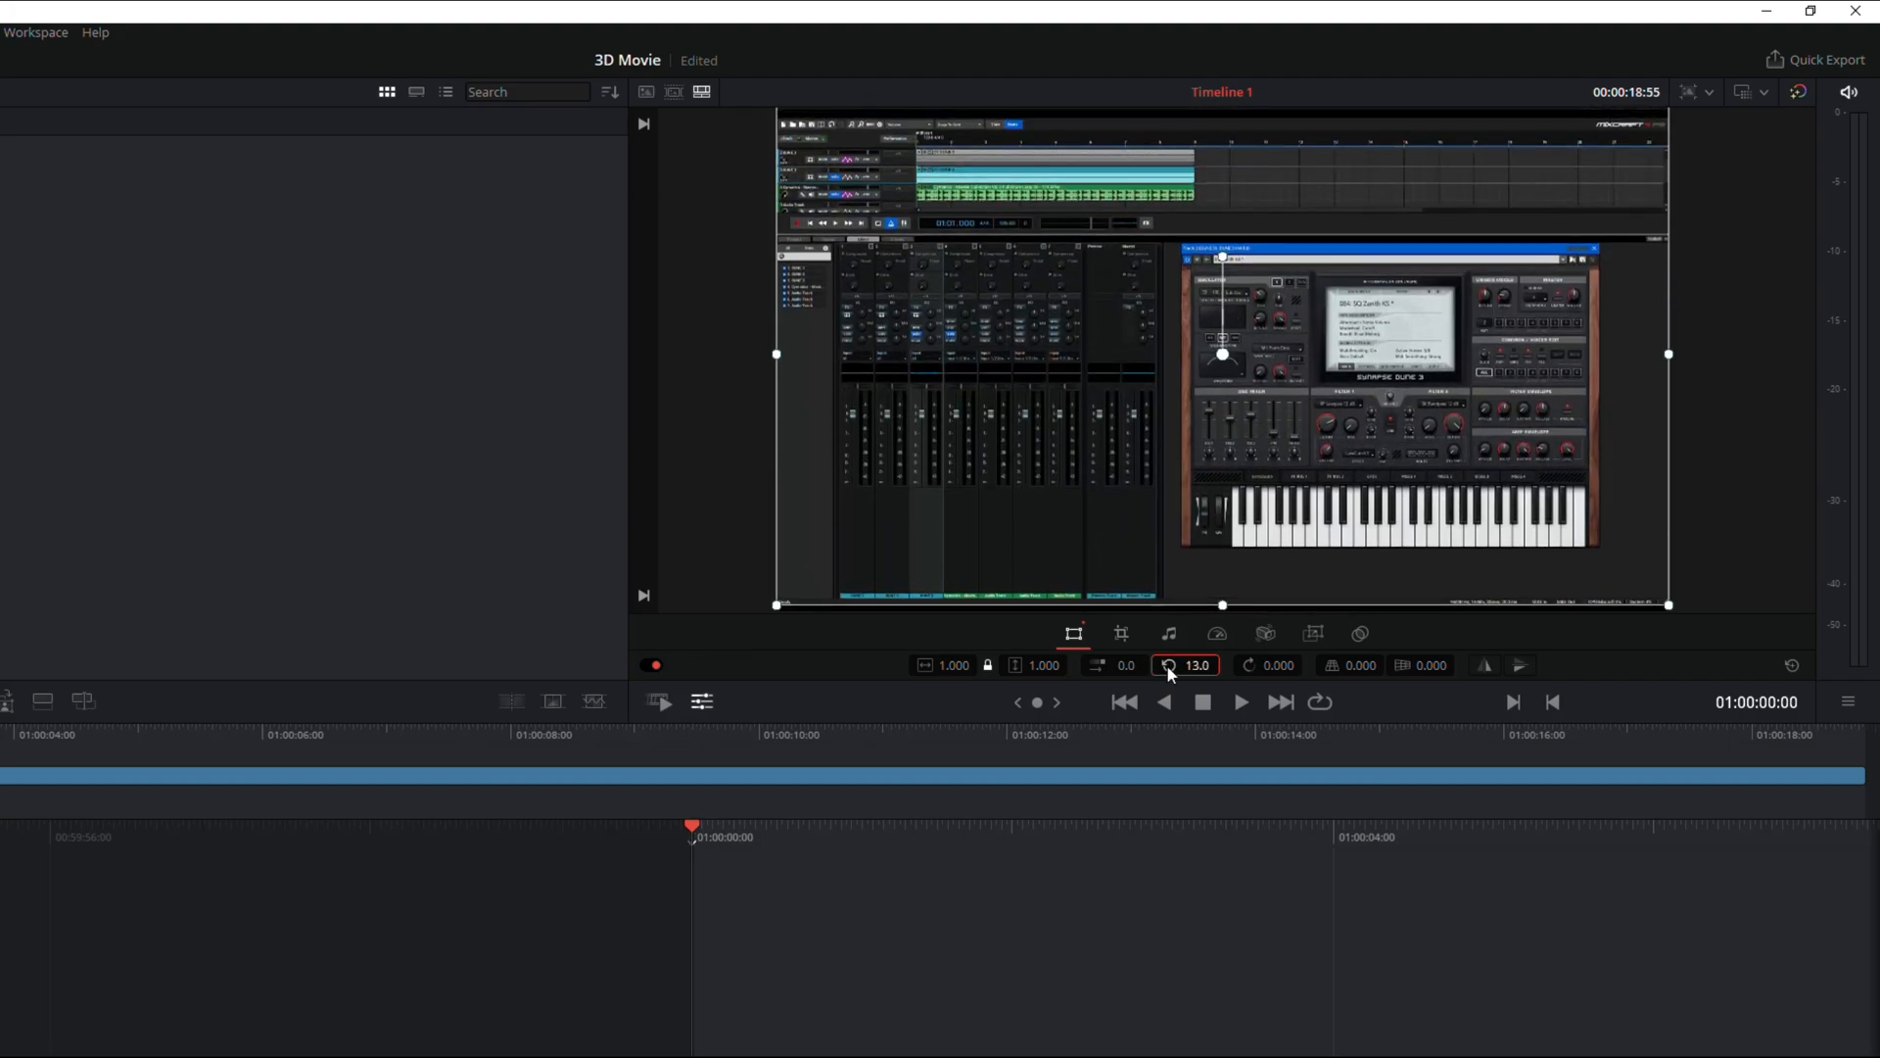
click(1169, 666)
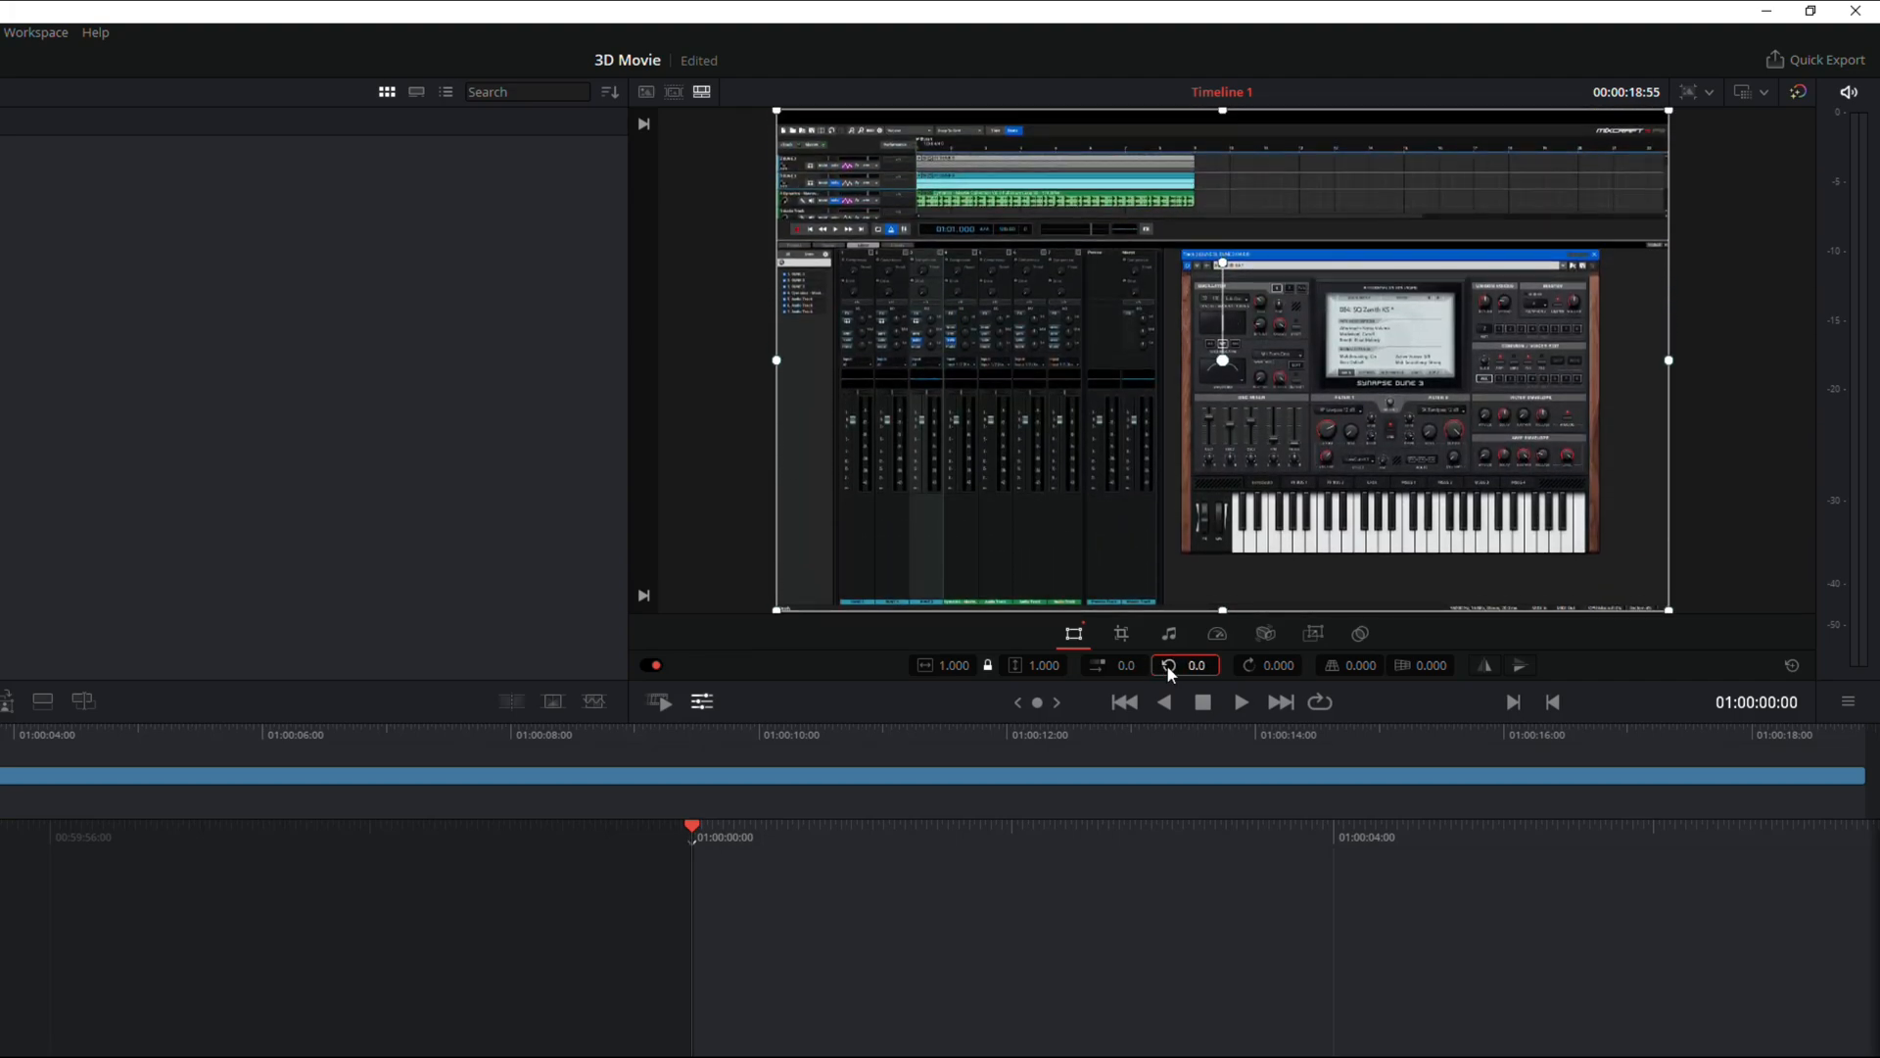
Try changing the clip's rotation angle and pitch, resetting each to 0.000.
mouse_move(1278, 667)
mouse_down()
mouse_move(1440, 667)
mouse_move(1283, 693)
mouse_up()
double_click(1244, 667)
mouse_move(1362, 670)
mouse_down()
mouse_move(1410, 670)
mouse_move(1351, 672)
mouse_up()
double_click(1336, 666)
Tilt the clip in 3D with yaw 0.250 and pitch 0.180, and position it at X 160.0, Y 58.0.
mouse_move(1431, 665)
mouse_down()
mouse_move(1382, 665)
mouse_move(1498, 665)
mouse_move(1434, 665)
mouse_up()
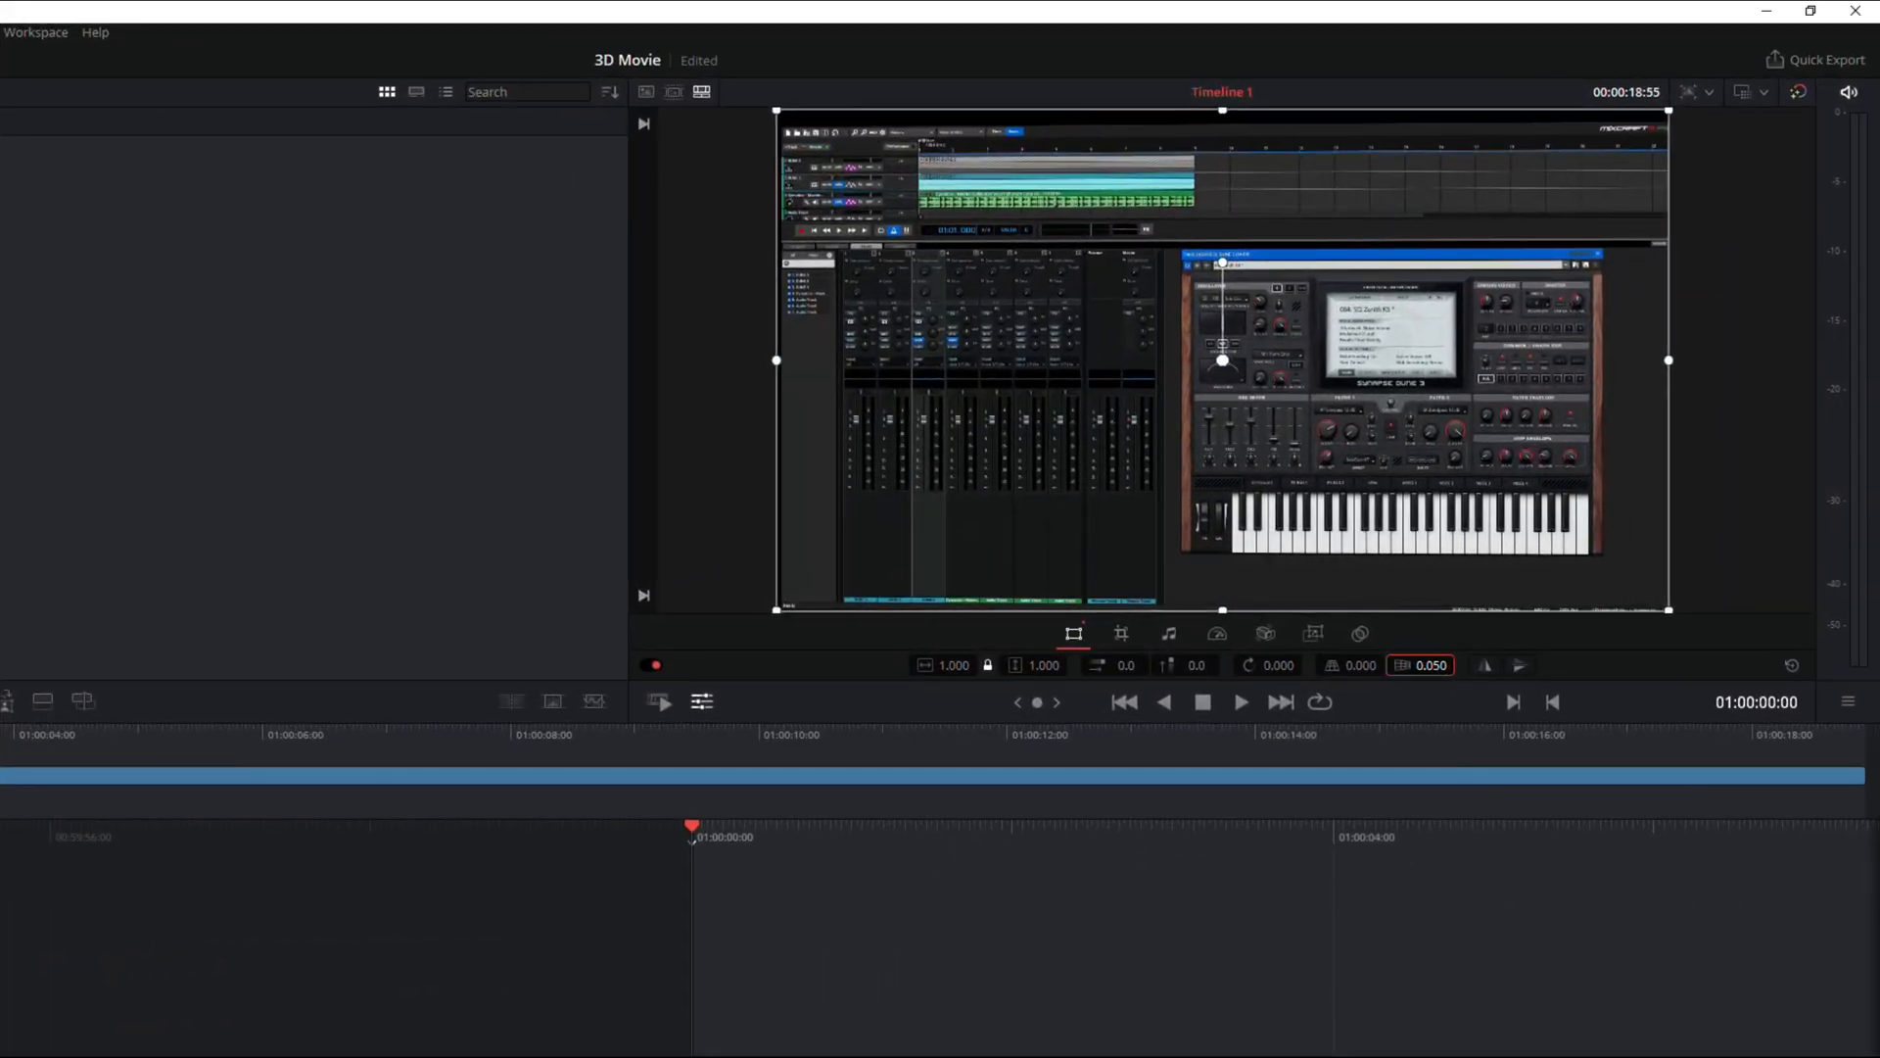
drag(1430, 665, 1517, 665)
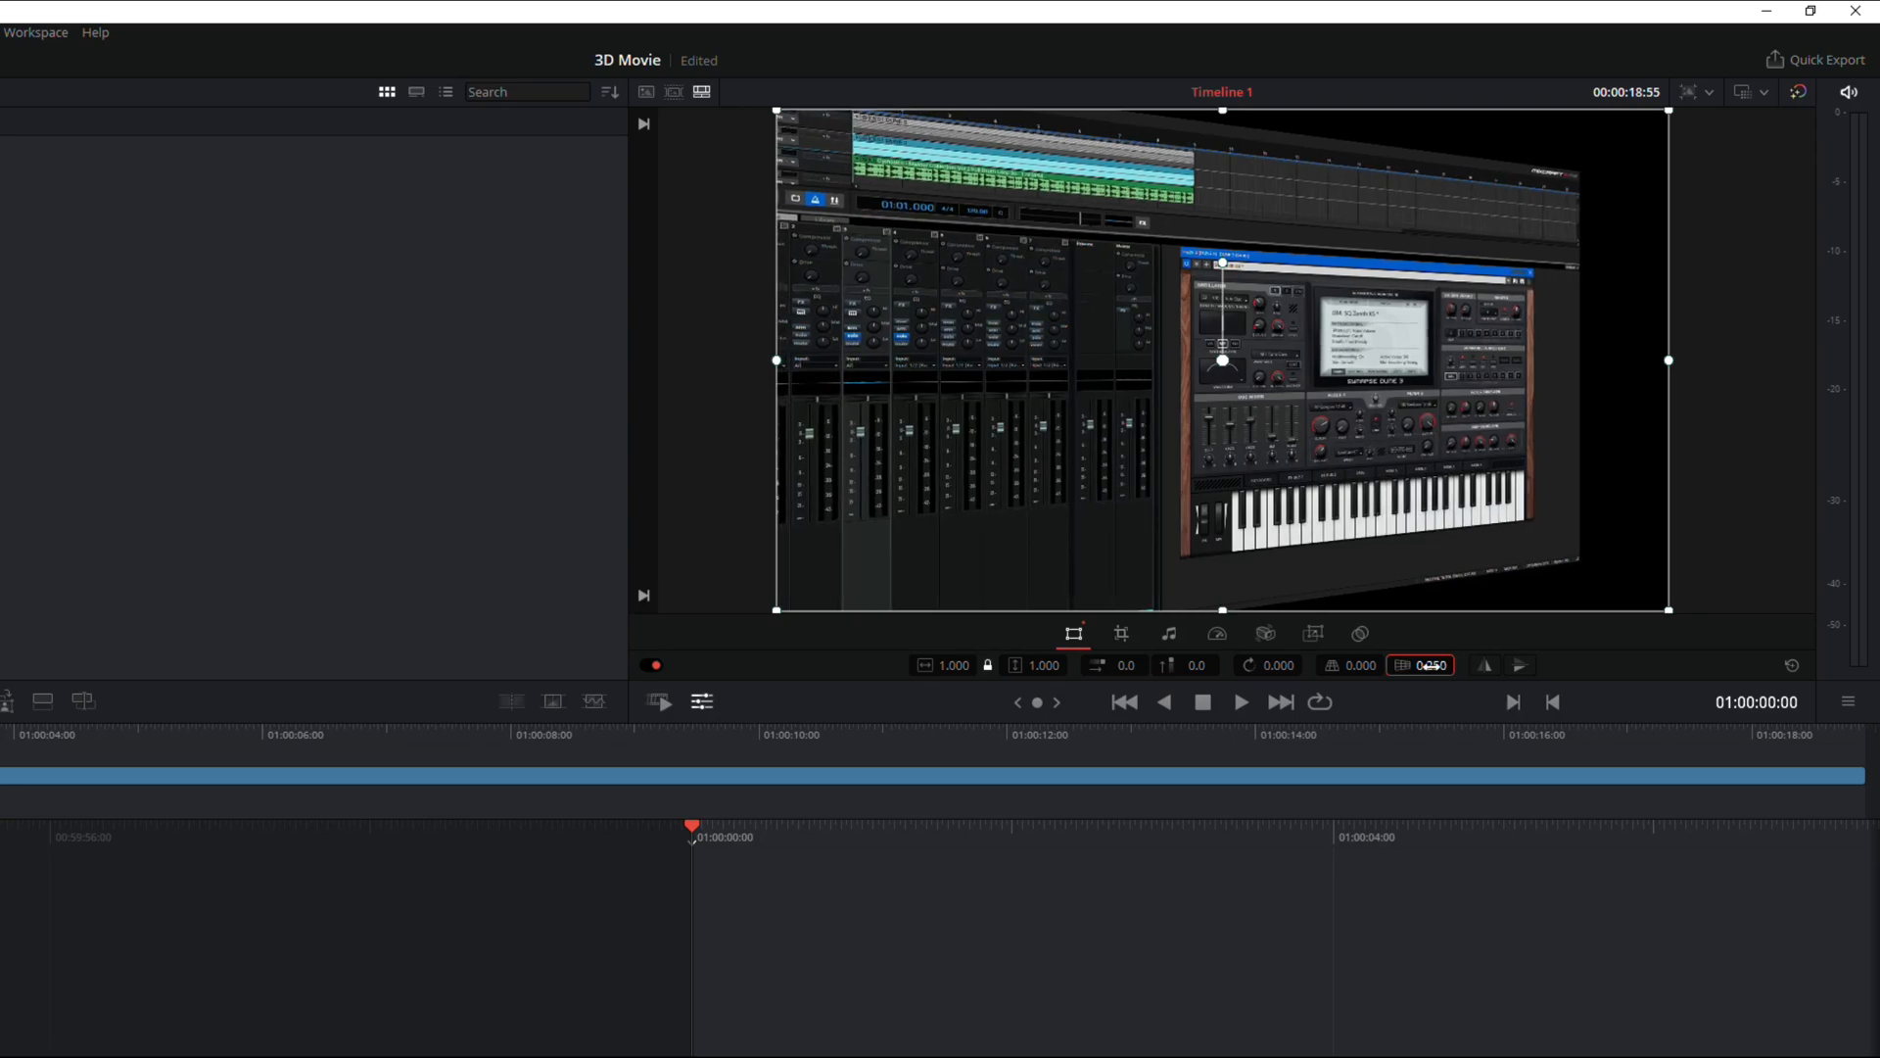
drag(1354, 670, 1430, 670)
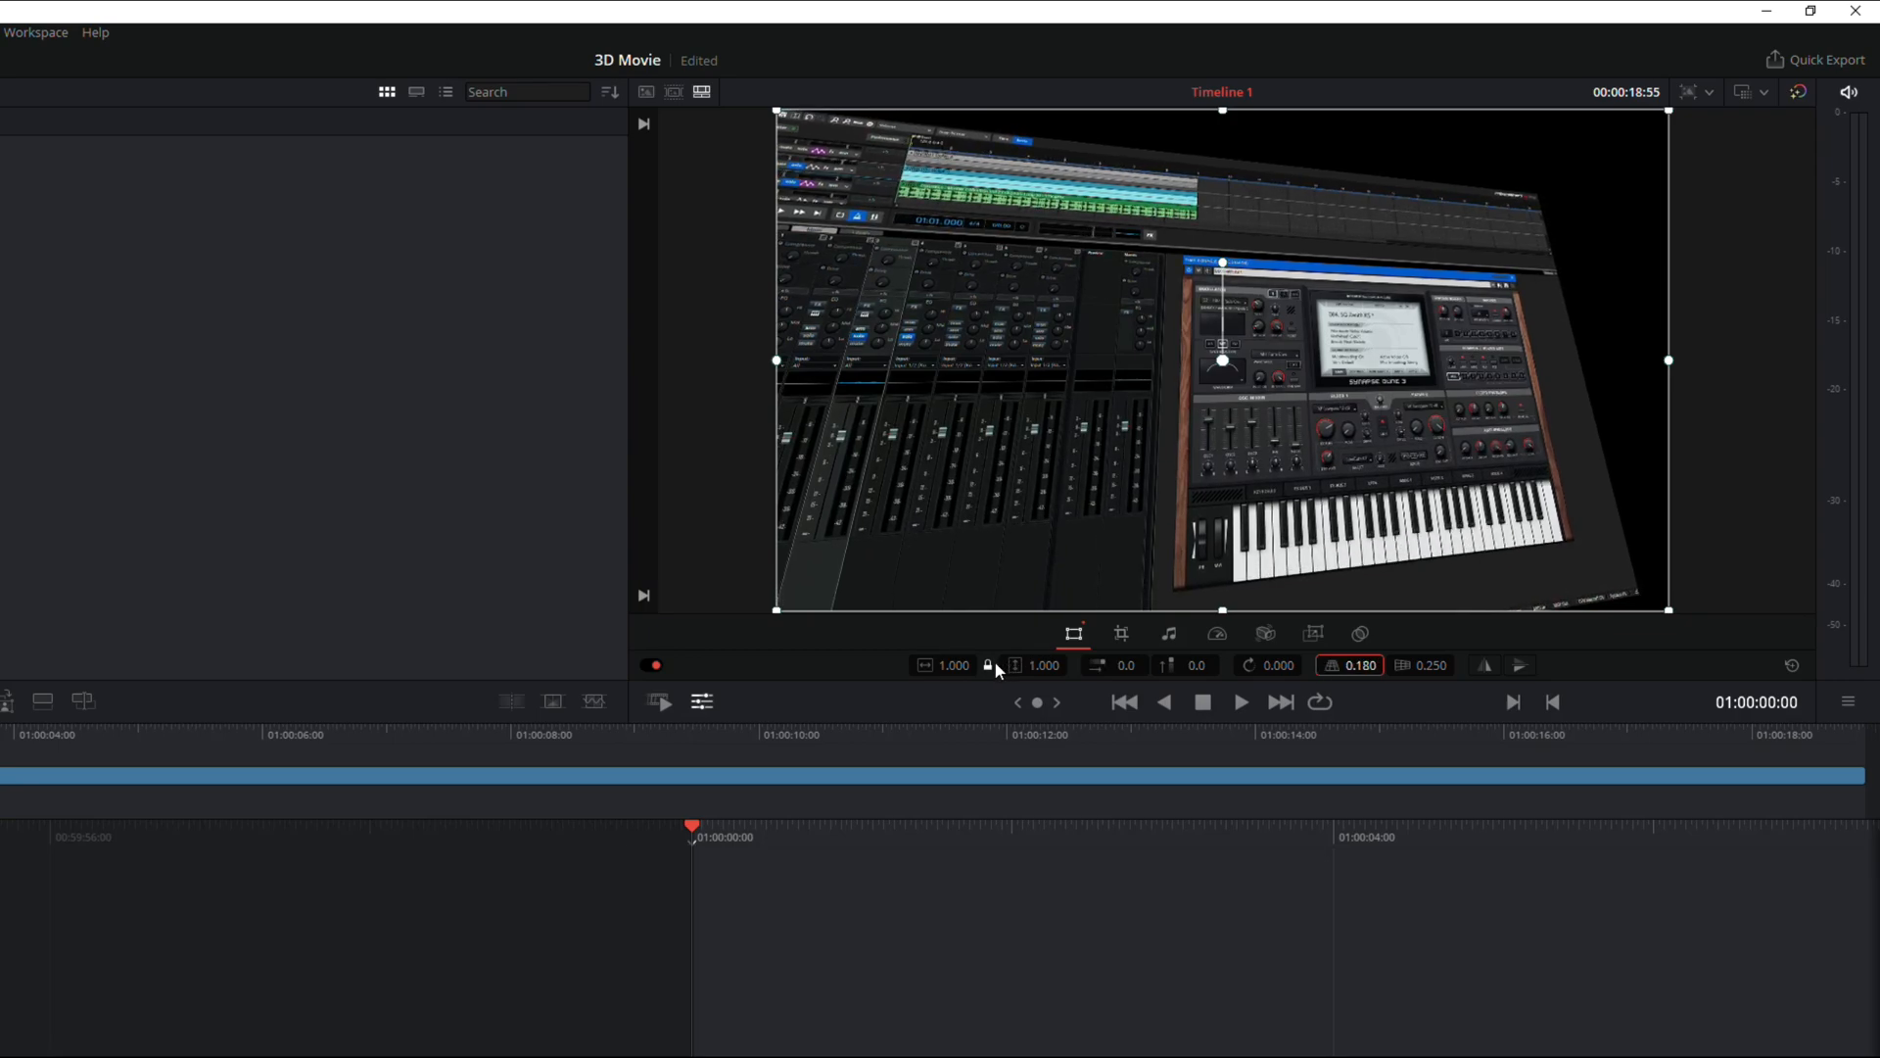
drag(1125, 665, 1209, 665)
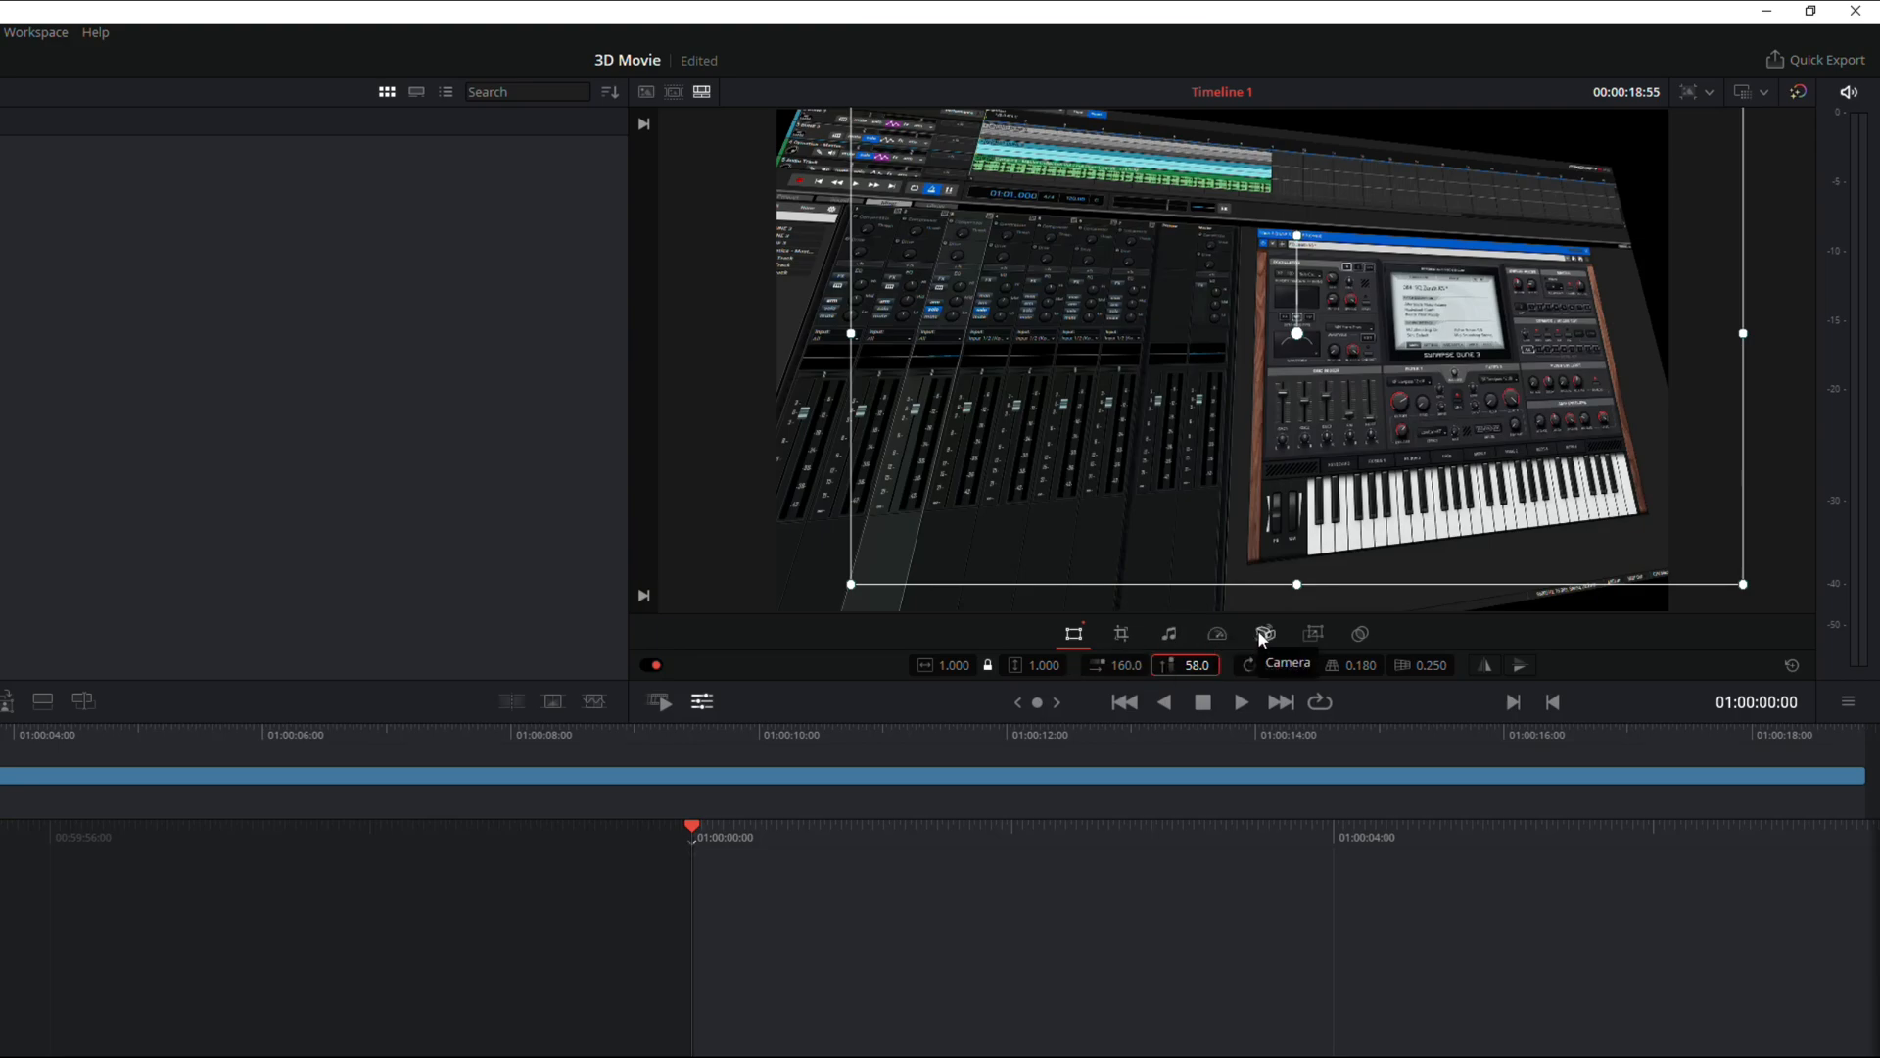
Enable Dynamic Zoom on the clip and set its motion to ease in and out.
click(1315, 635)
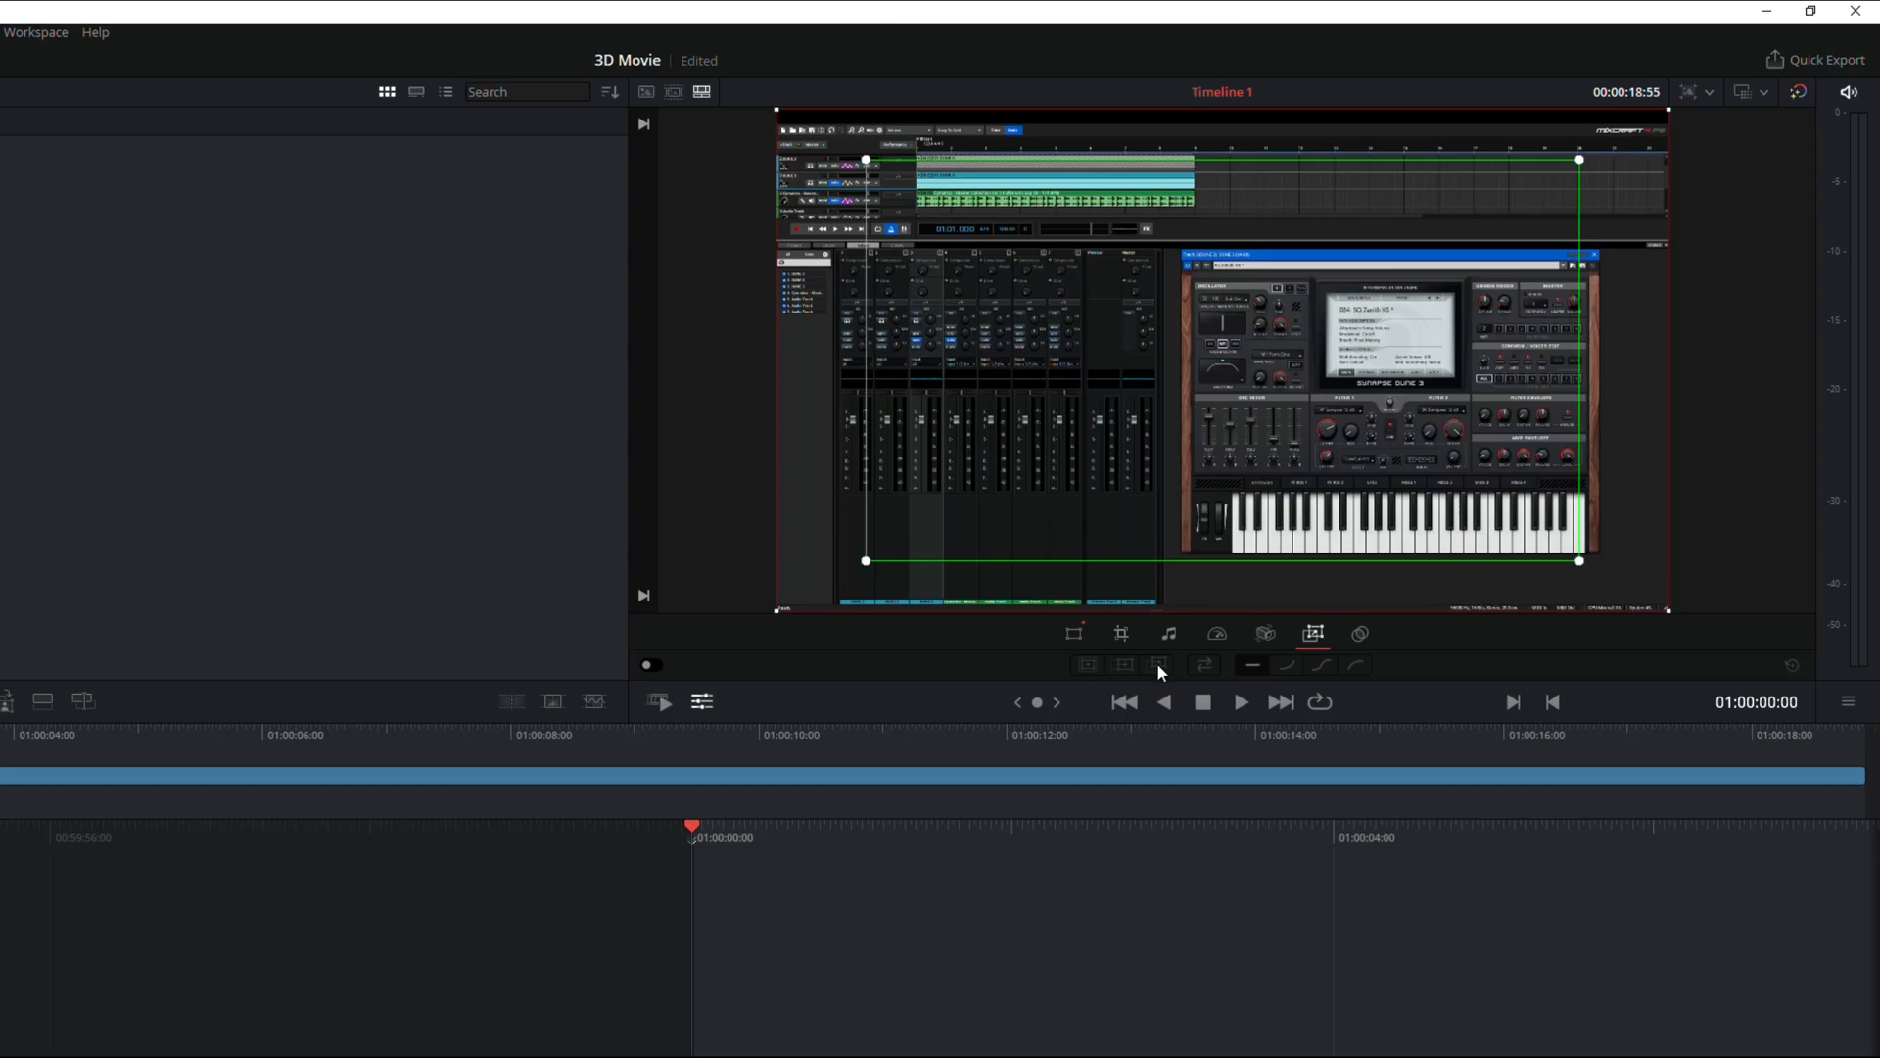
click(655, 665)
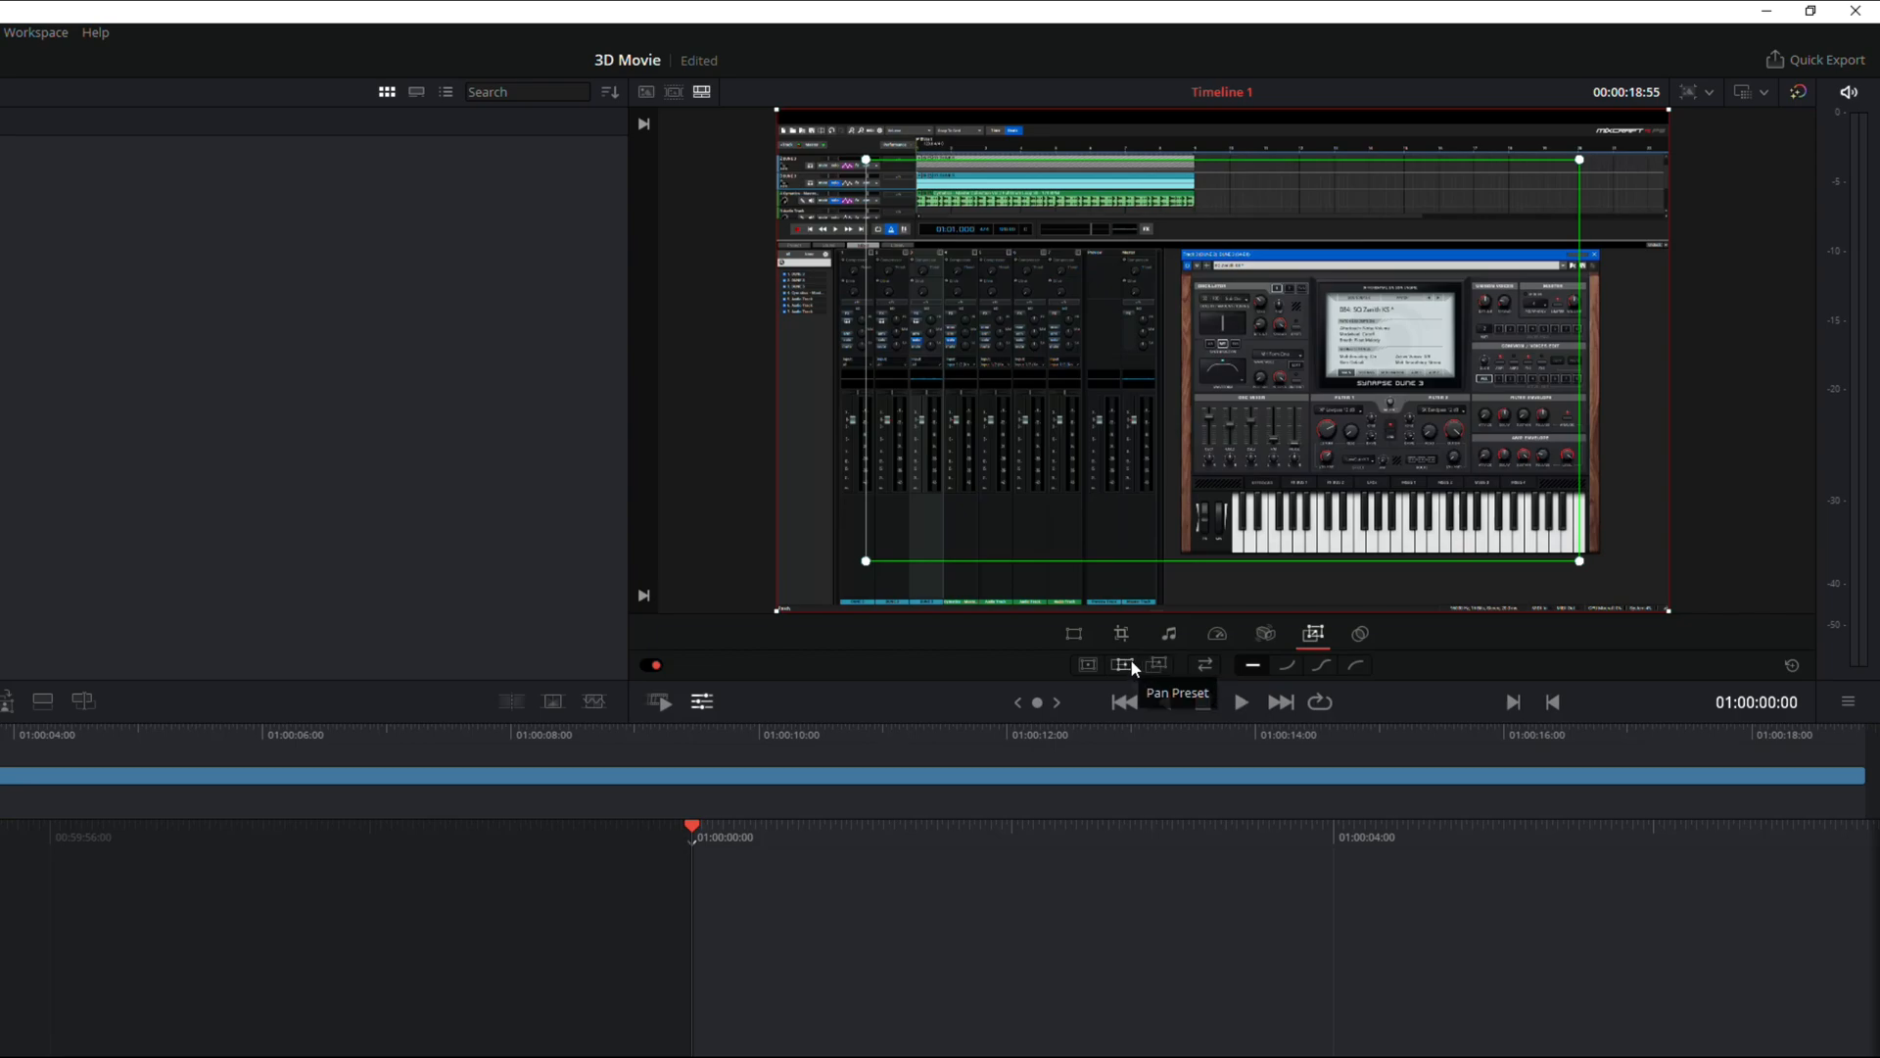
click(1327, 666)
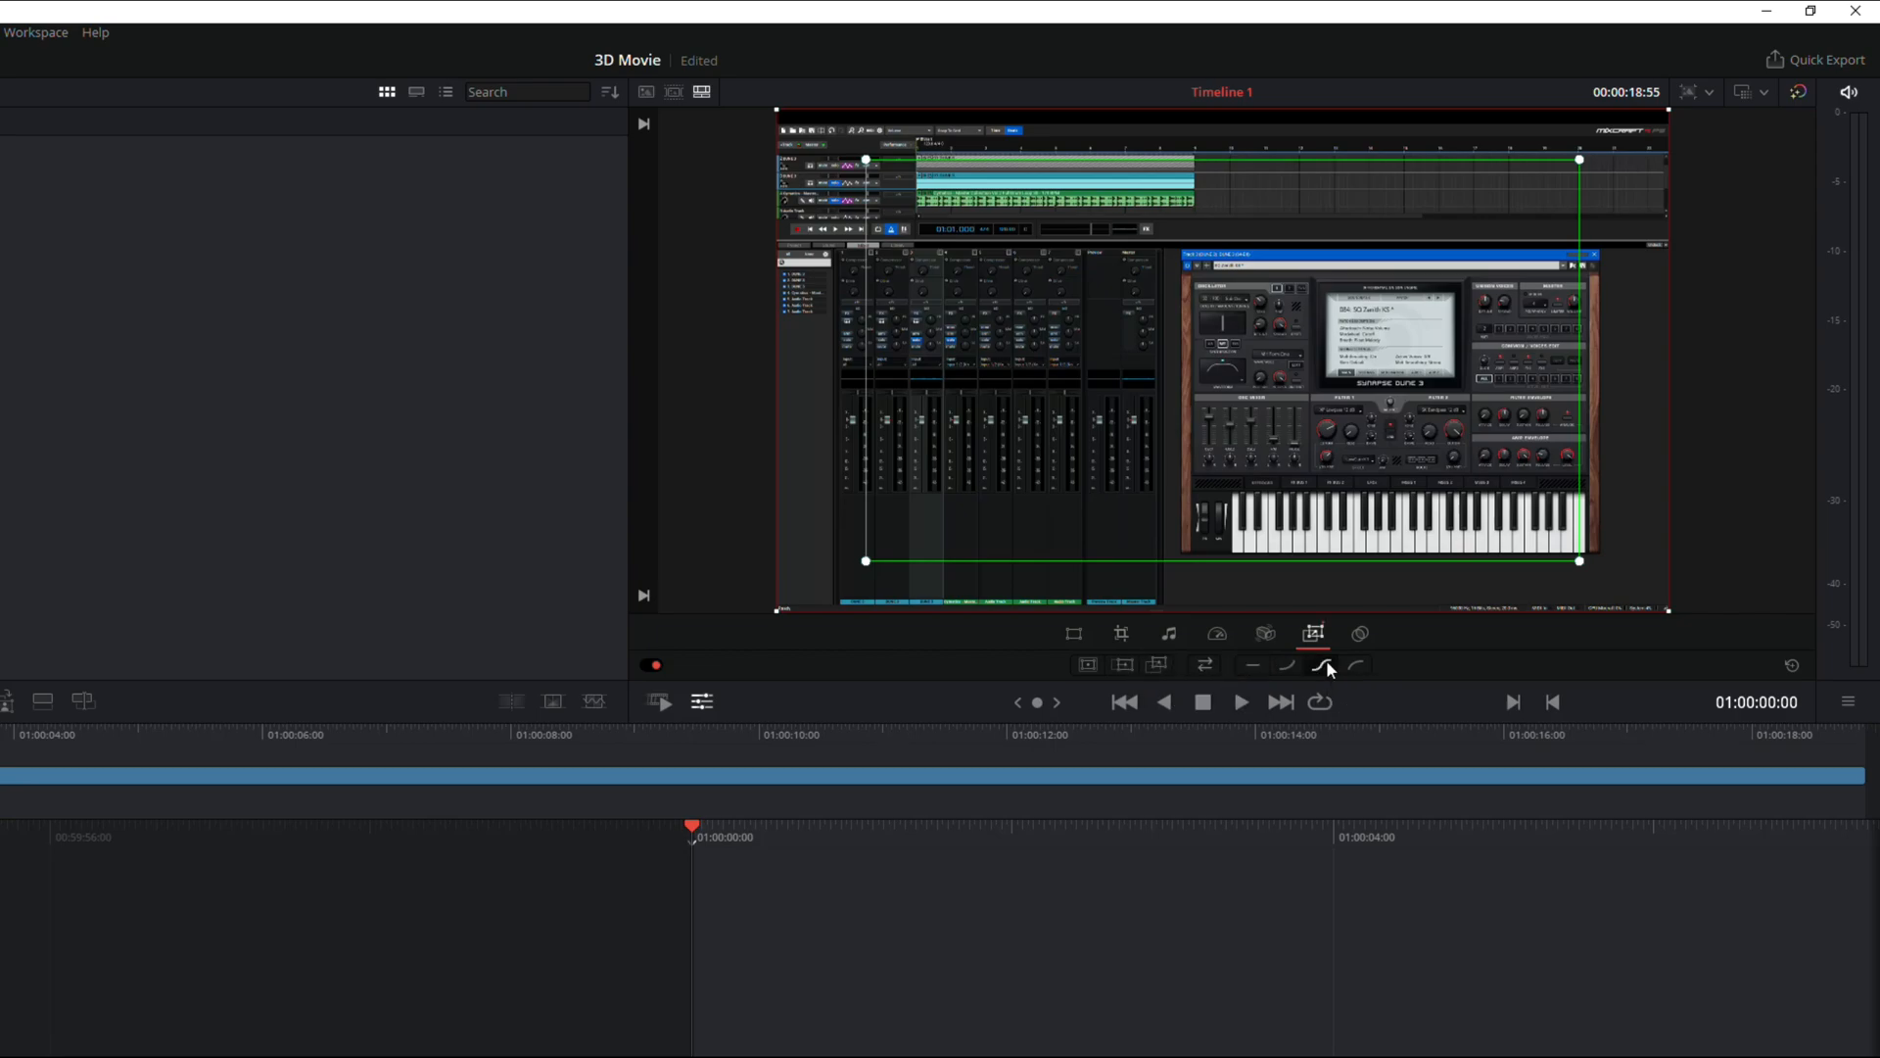
Apply the diagonal Dynamic Zoom preset with the green frame lowered slightly, and play the animated clip.
click(1157, 666)
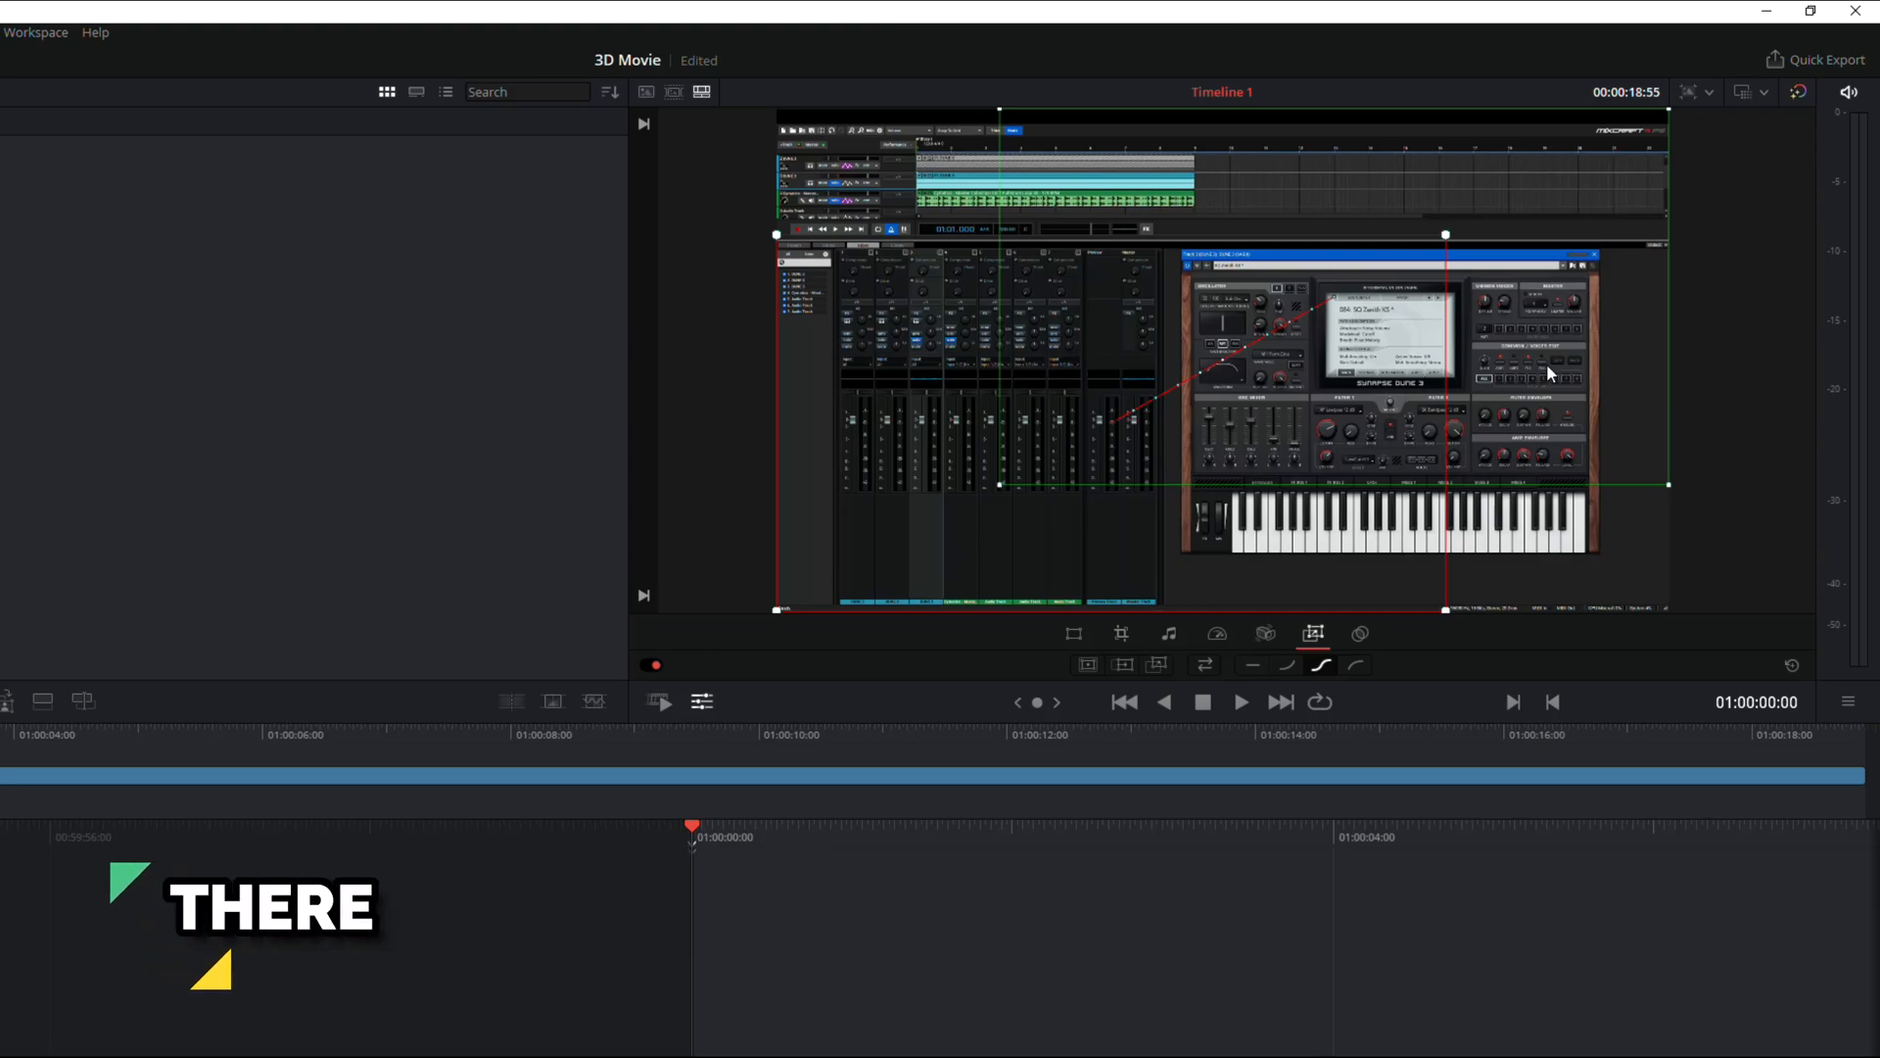
drag(1549, 364, 1549, 385)
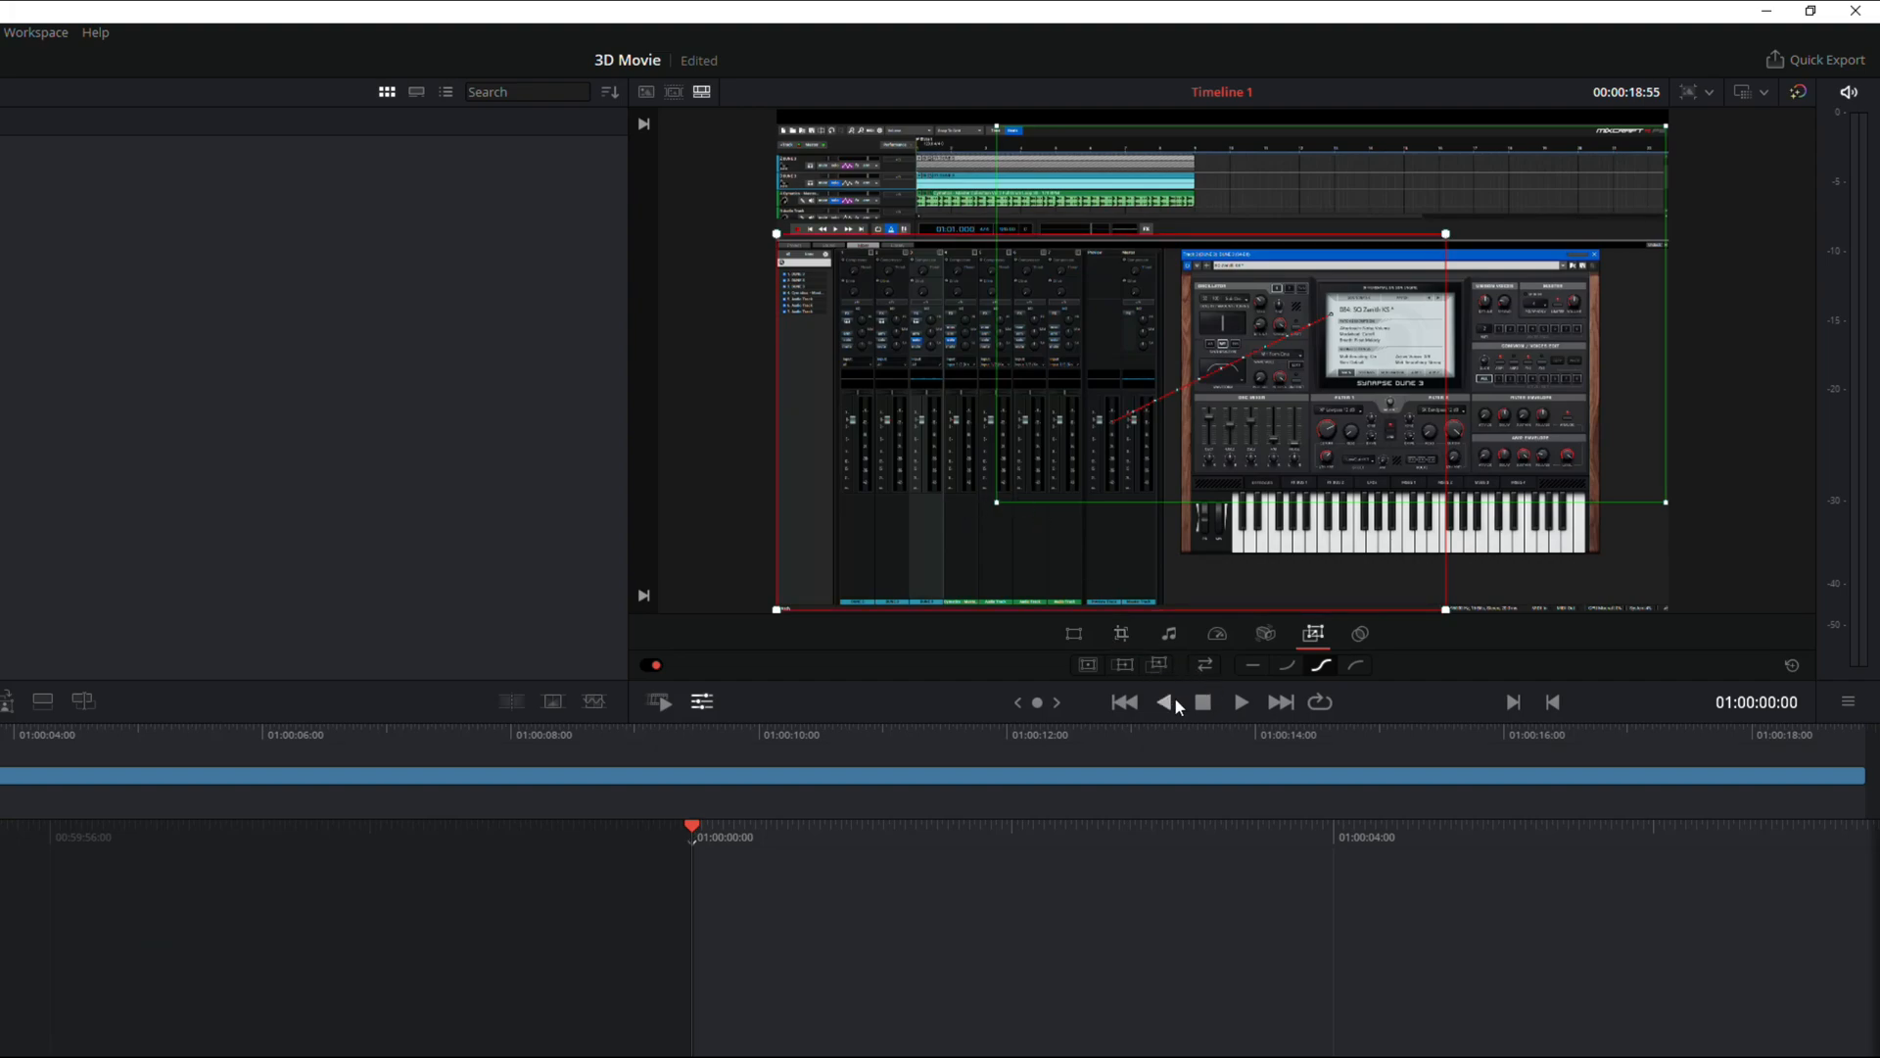
click(1232, 702)
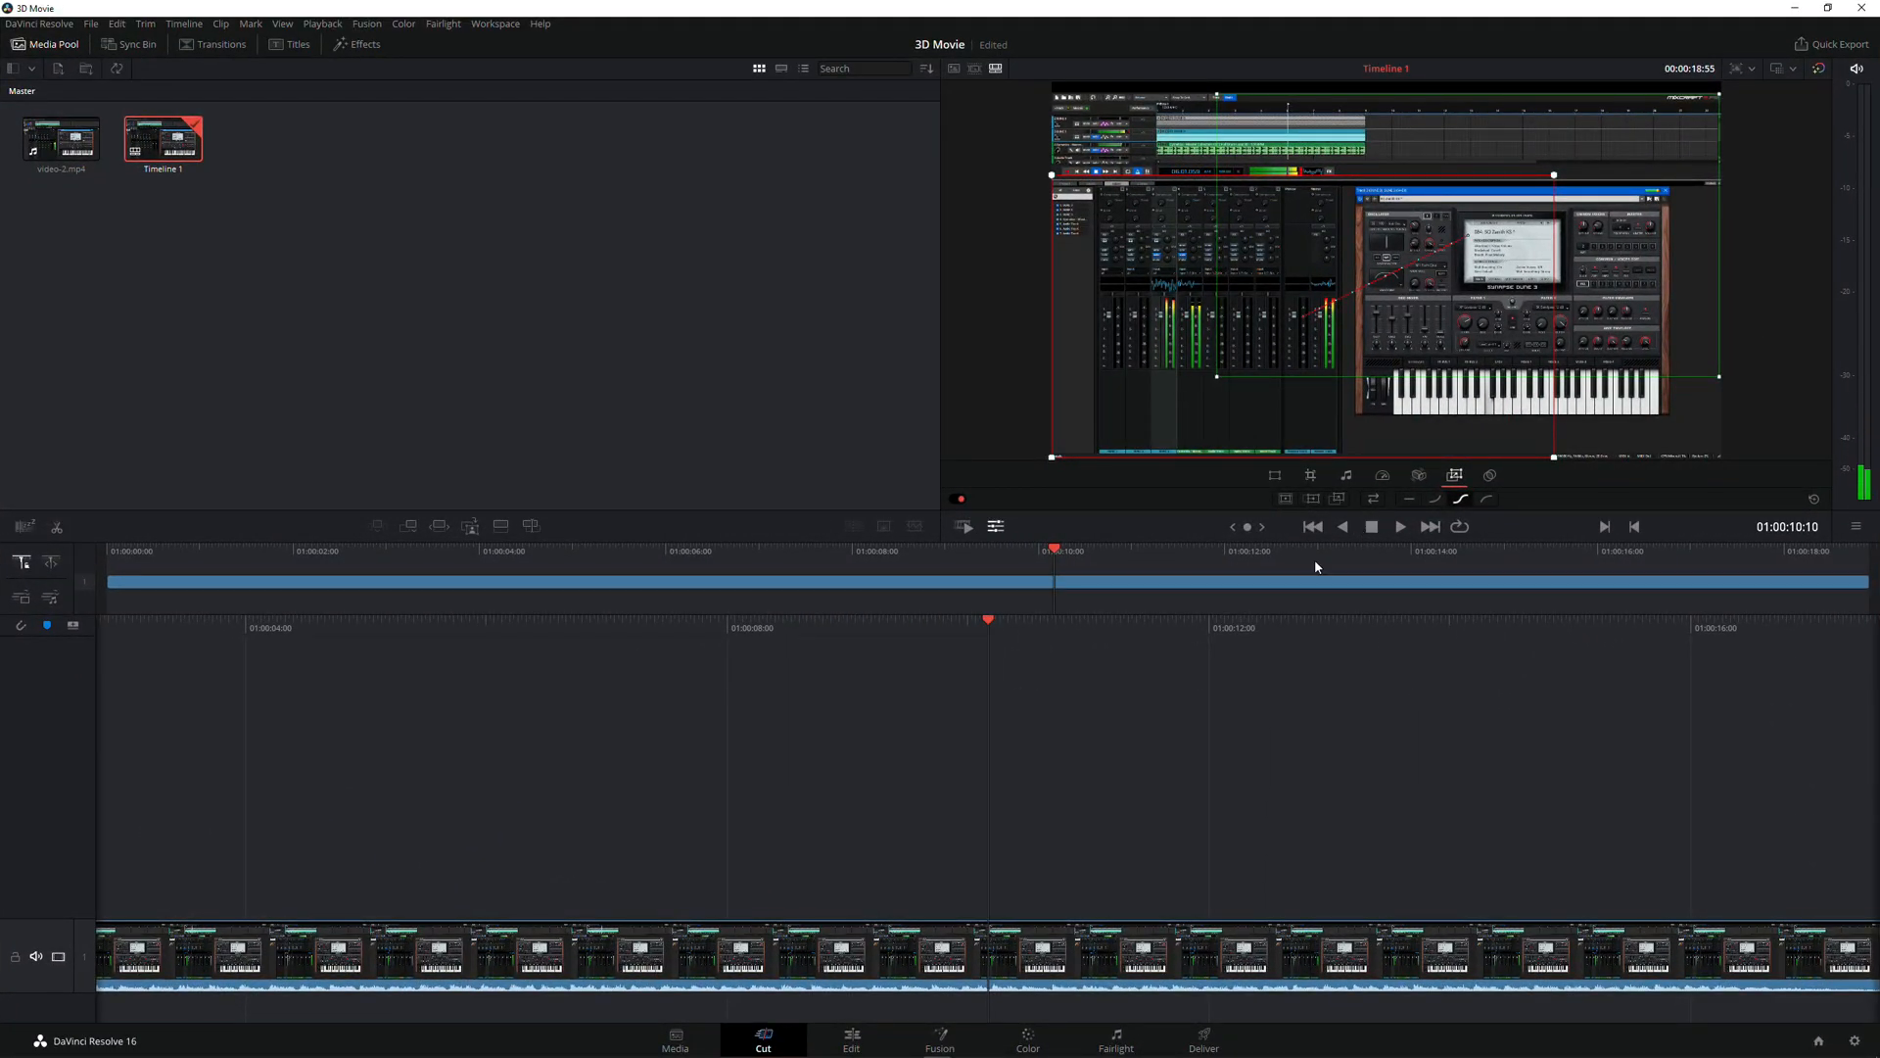
Render the timeline as "3D Motion video-01" to D:\MyTemp\test.
click(1204, 1040)
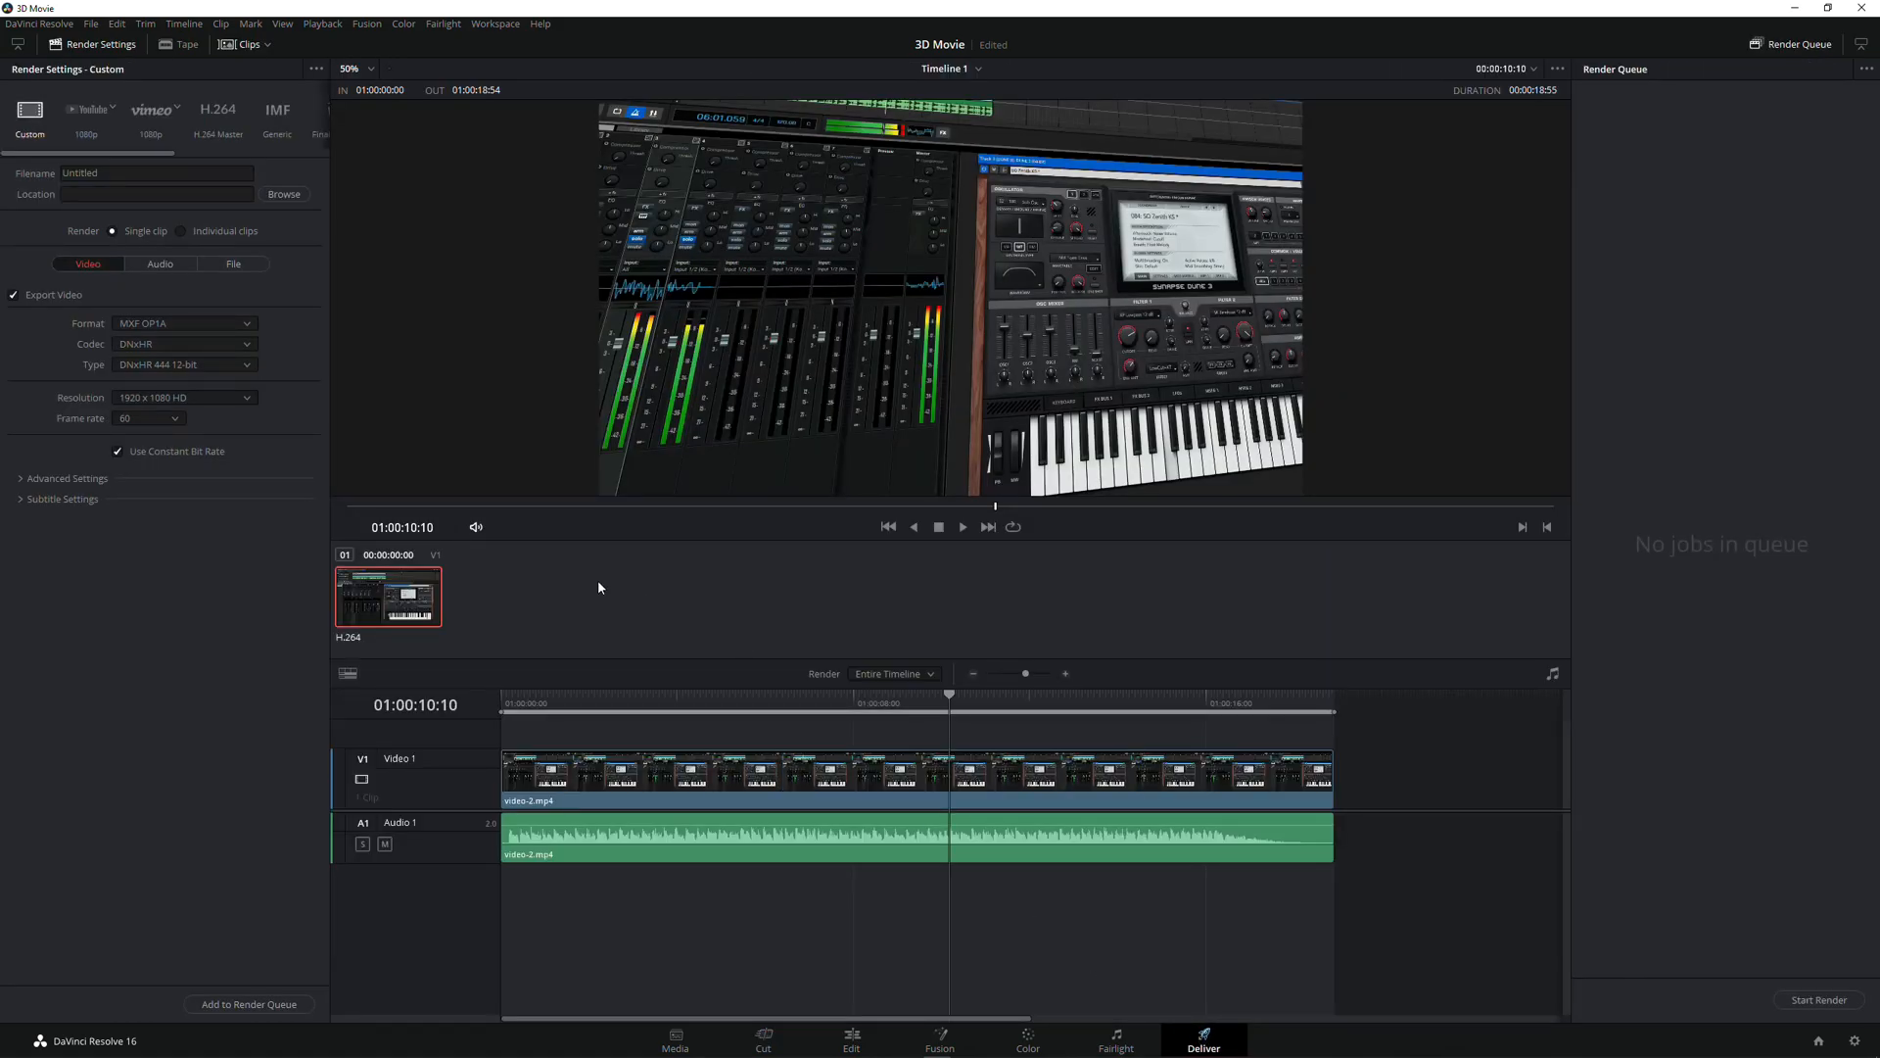
click(80, 174)
text(3D Motion video-01)
click(99, 193)
text(D:\MyTemp\test)
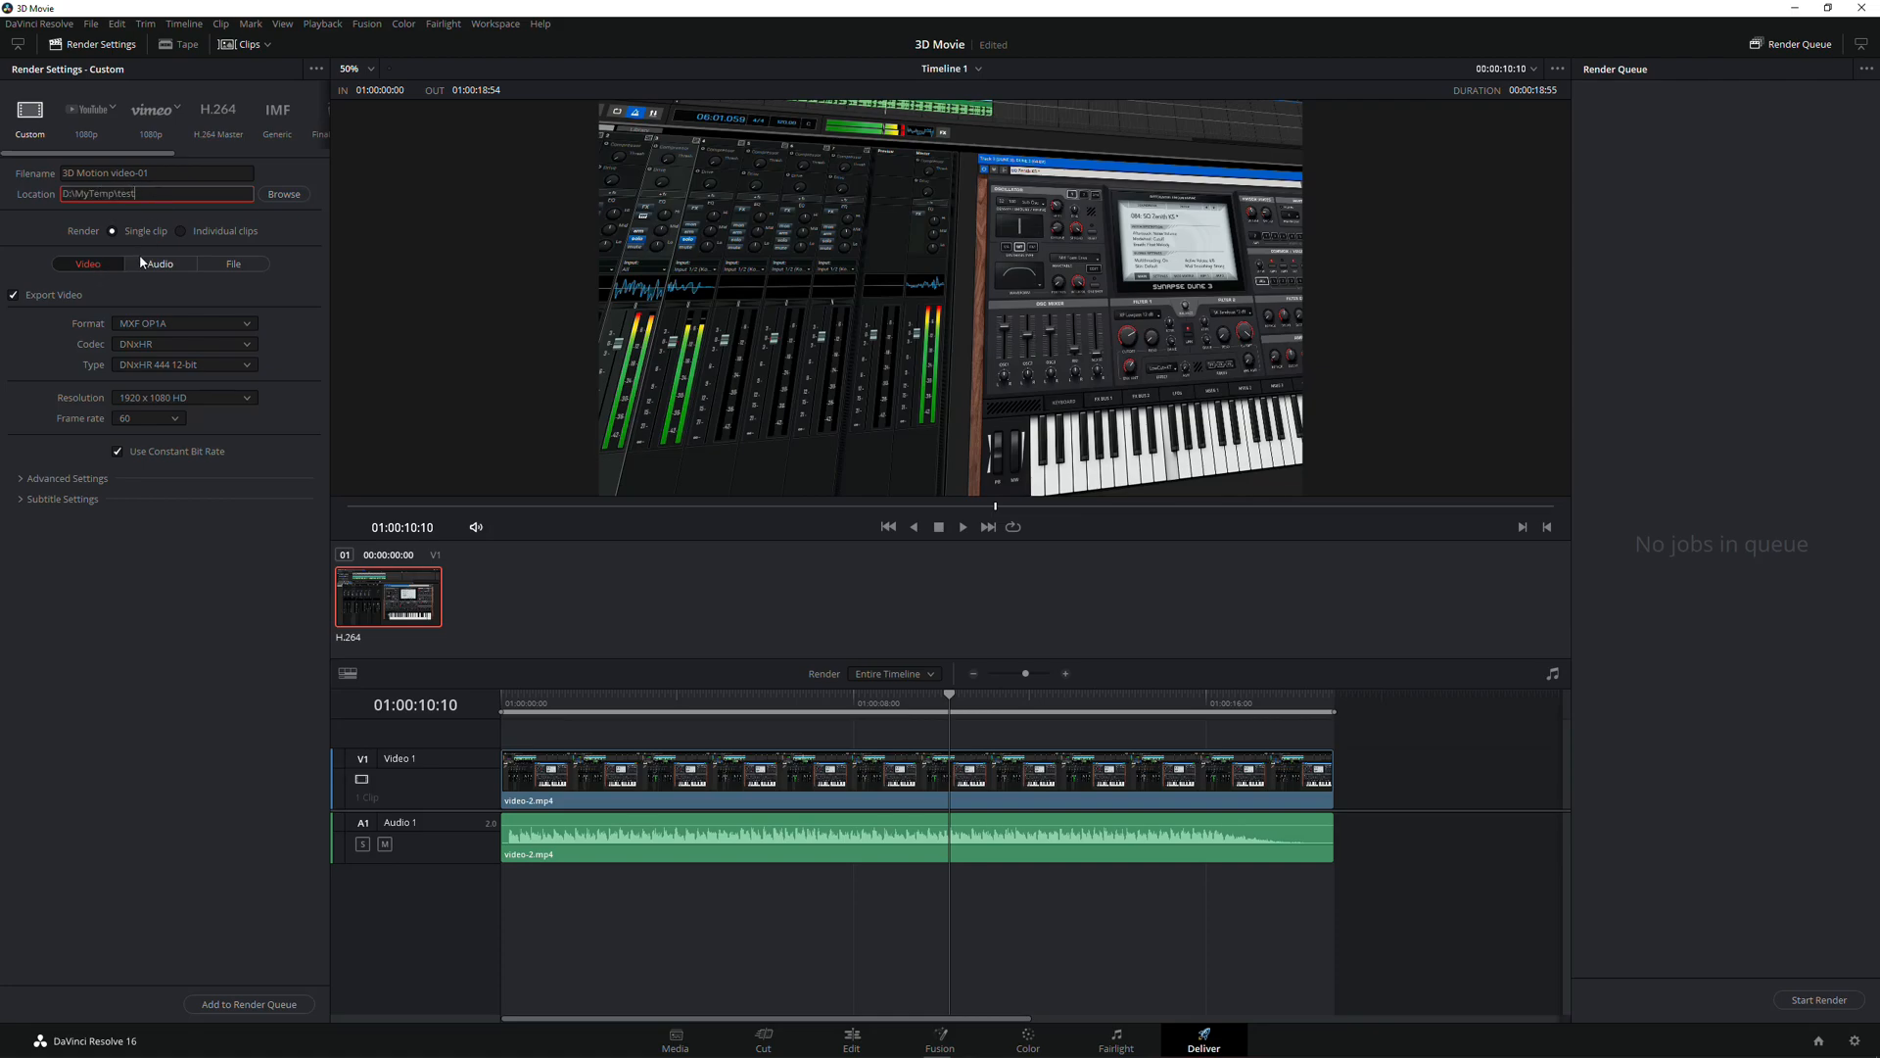
click(240, 1009)
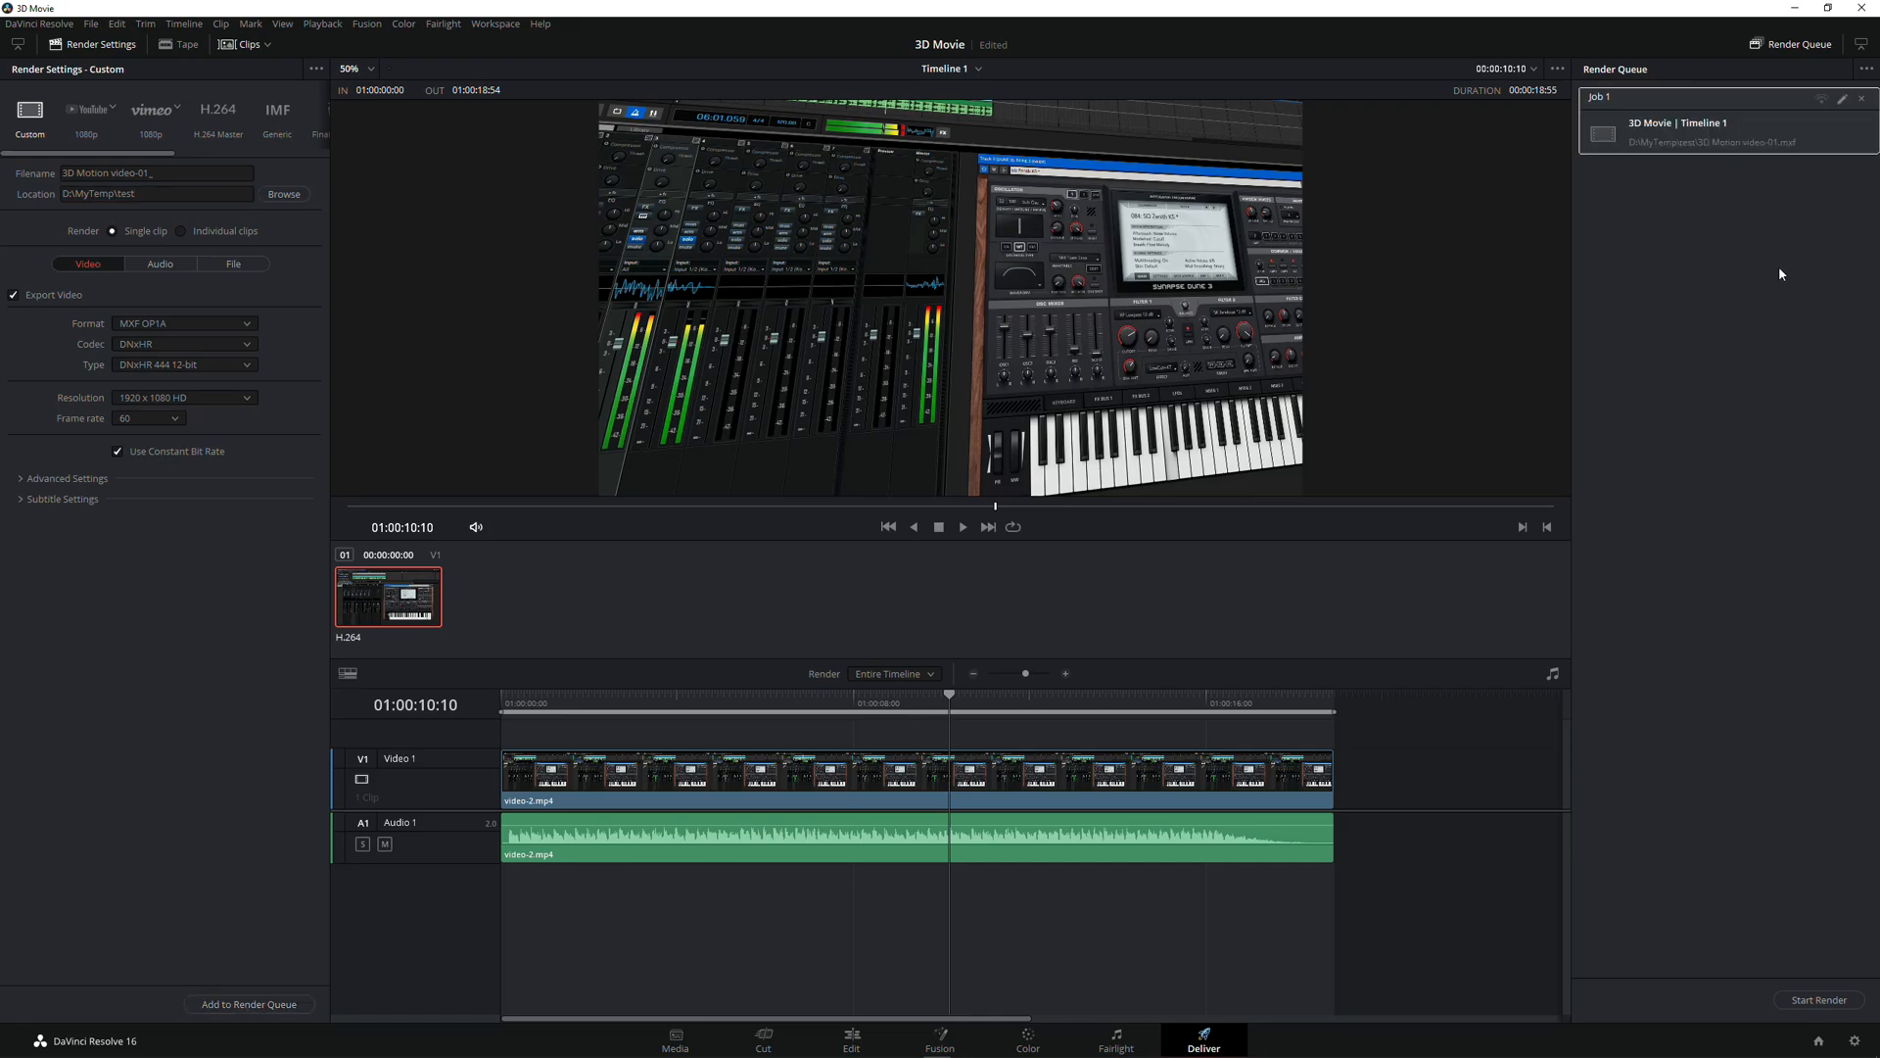
click(1818, 1000)
Change the clip's Dynamic Zoom to the pan preset with ease out and preview it from the start.
click(764, 1040)
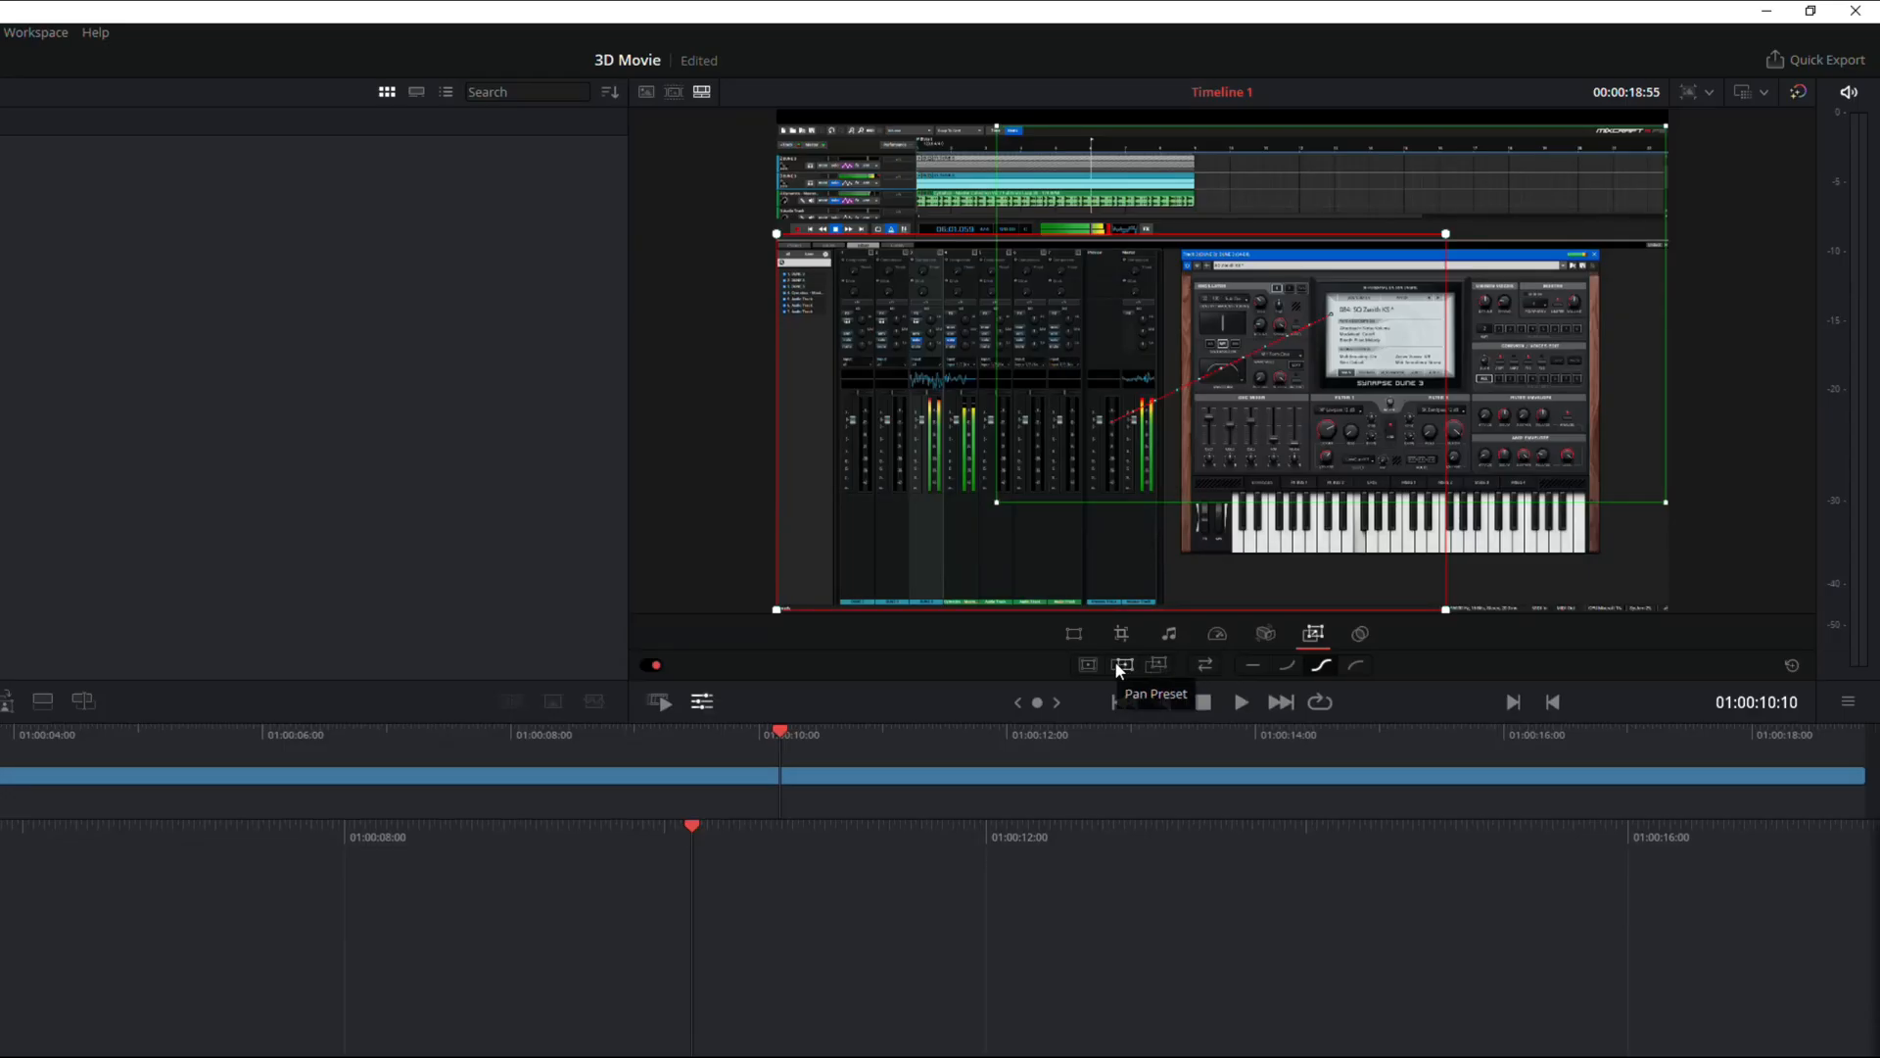
click(1121, 665)
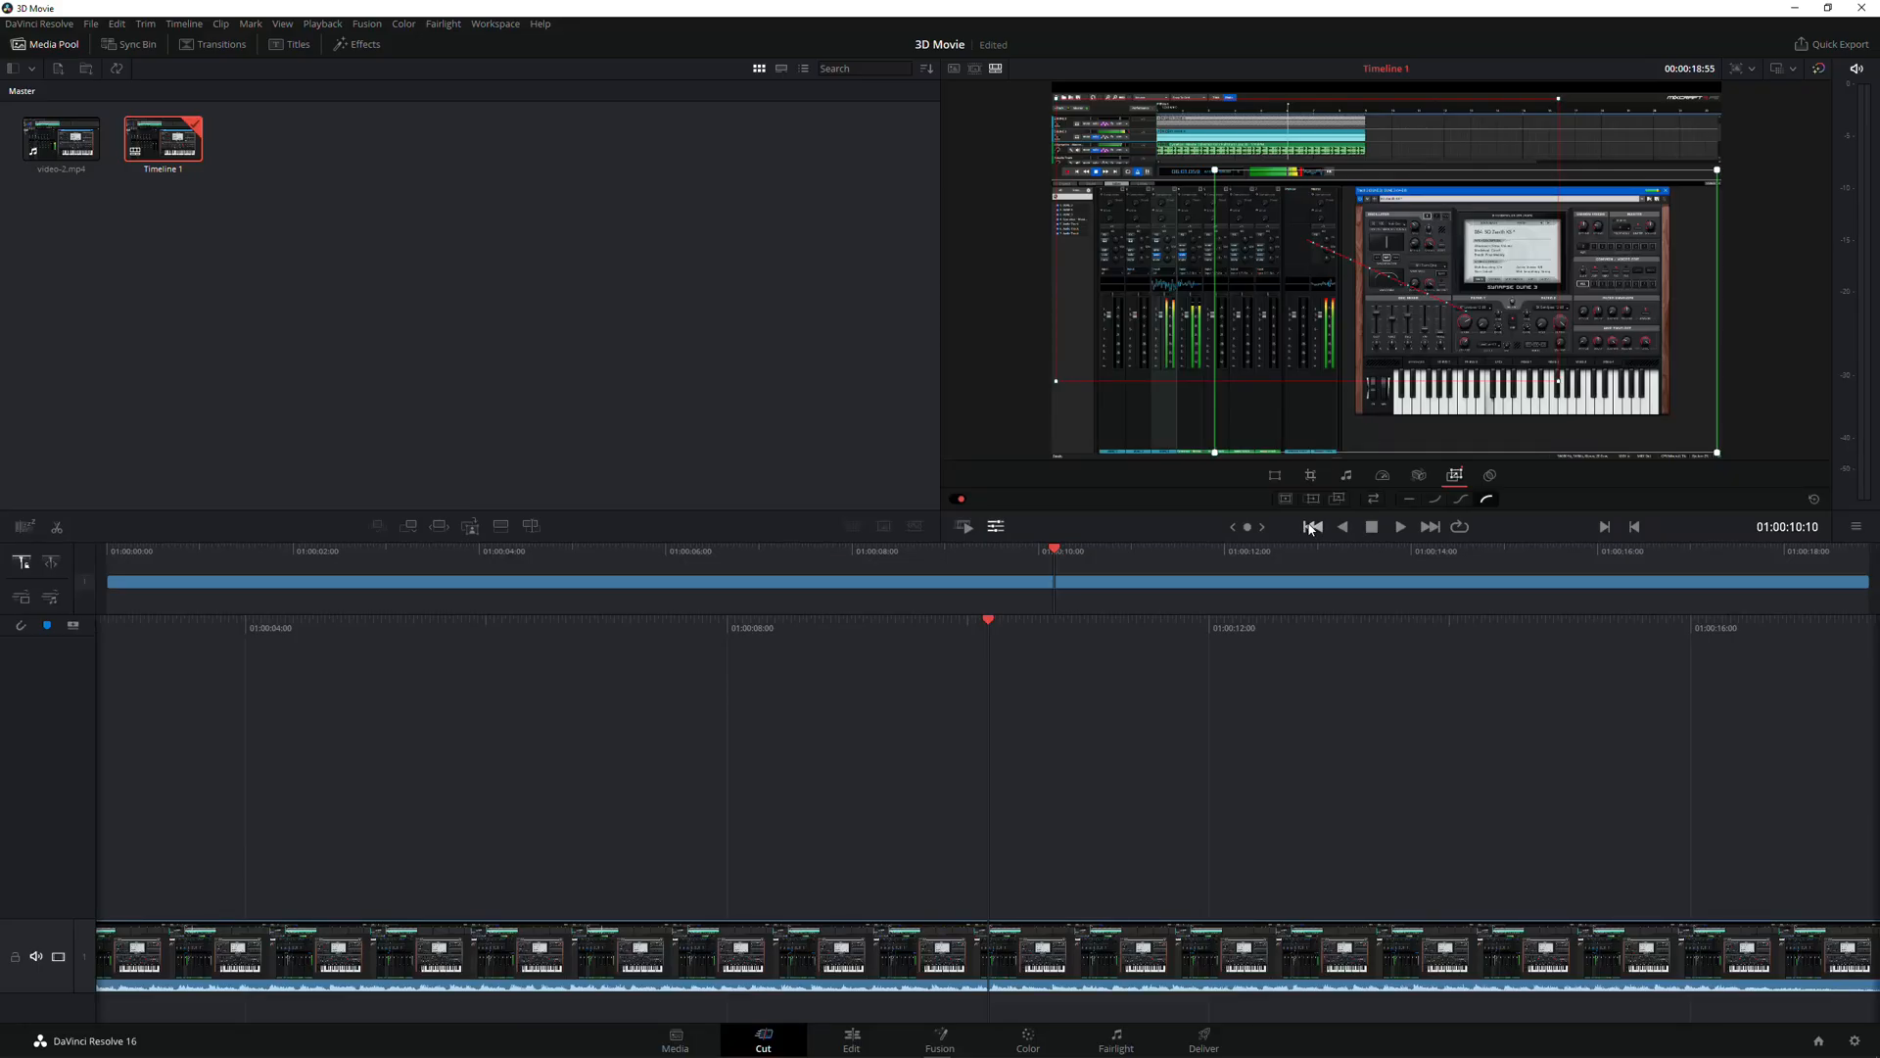
click(1124, 703)
click(1401, 526)
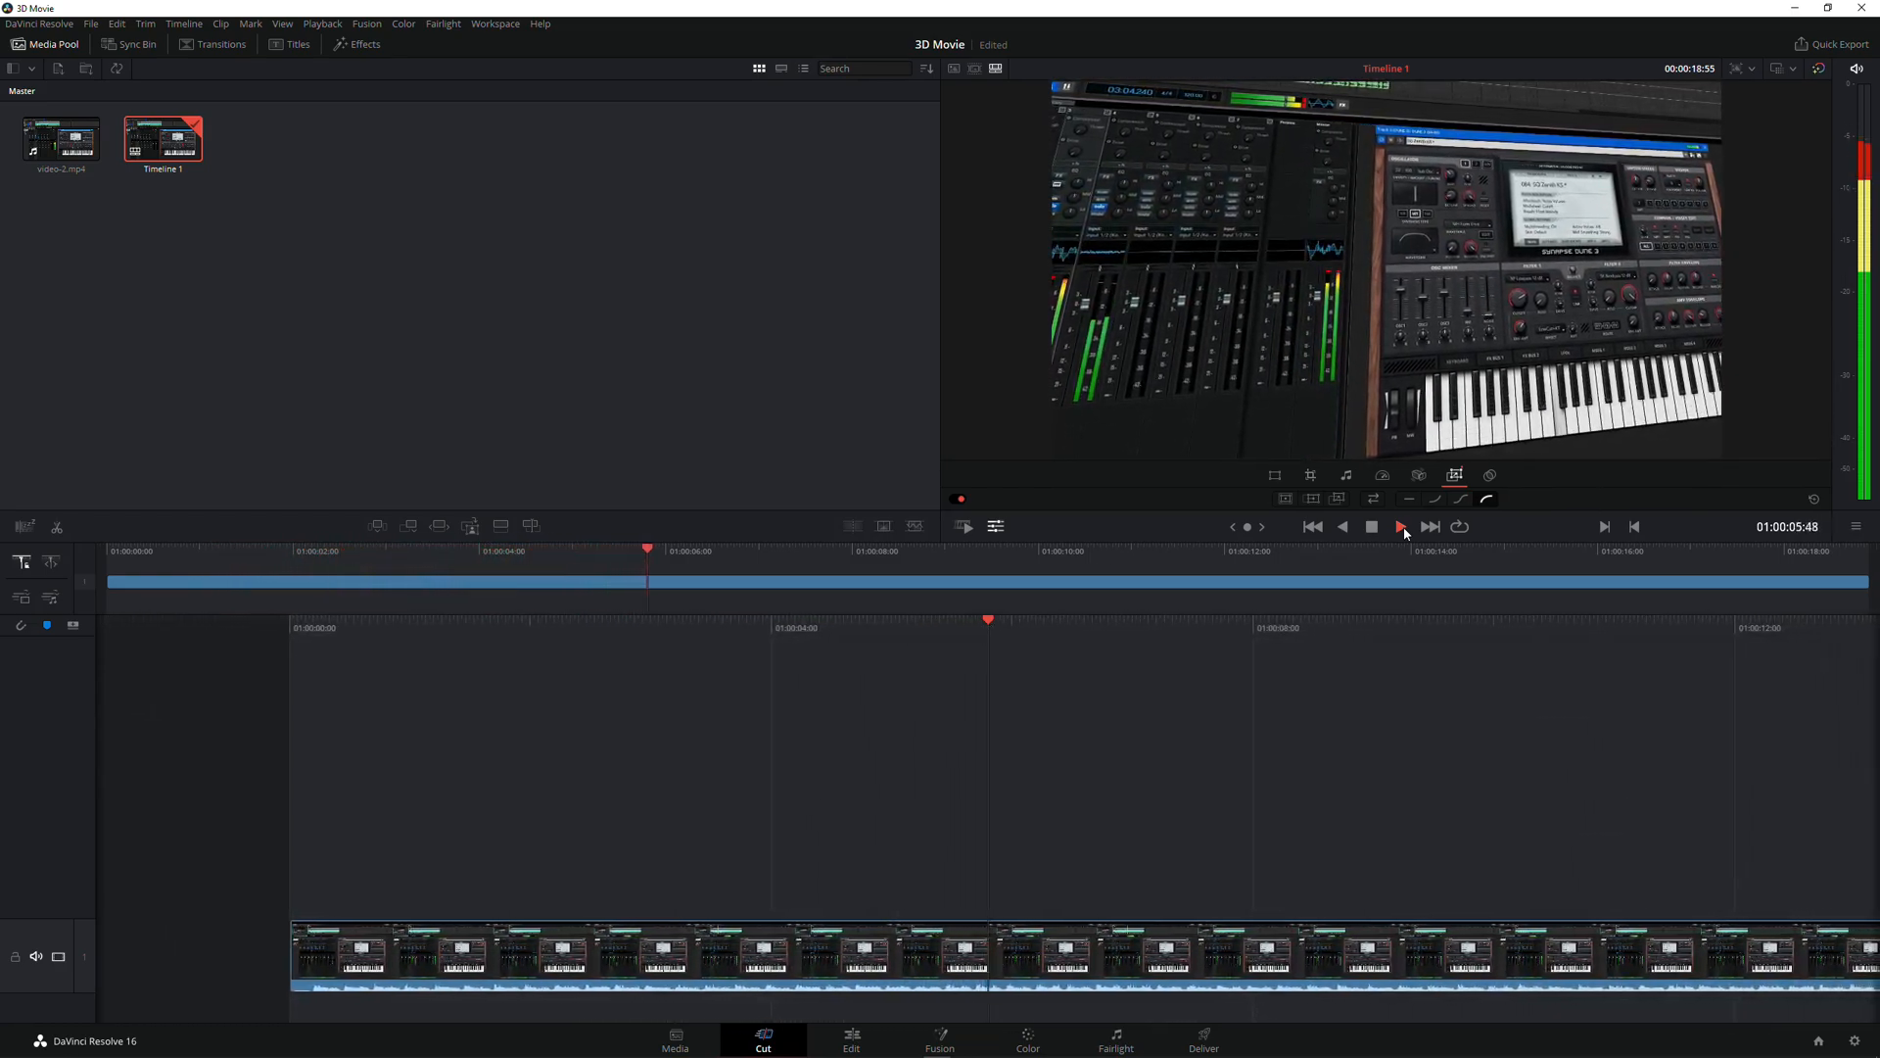
click(1372, 527)
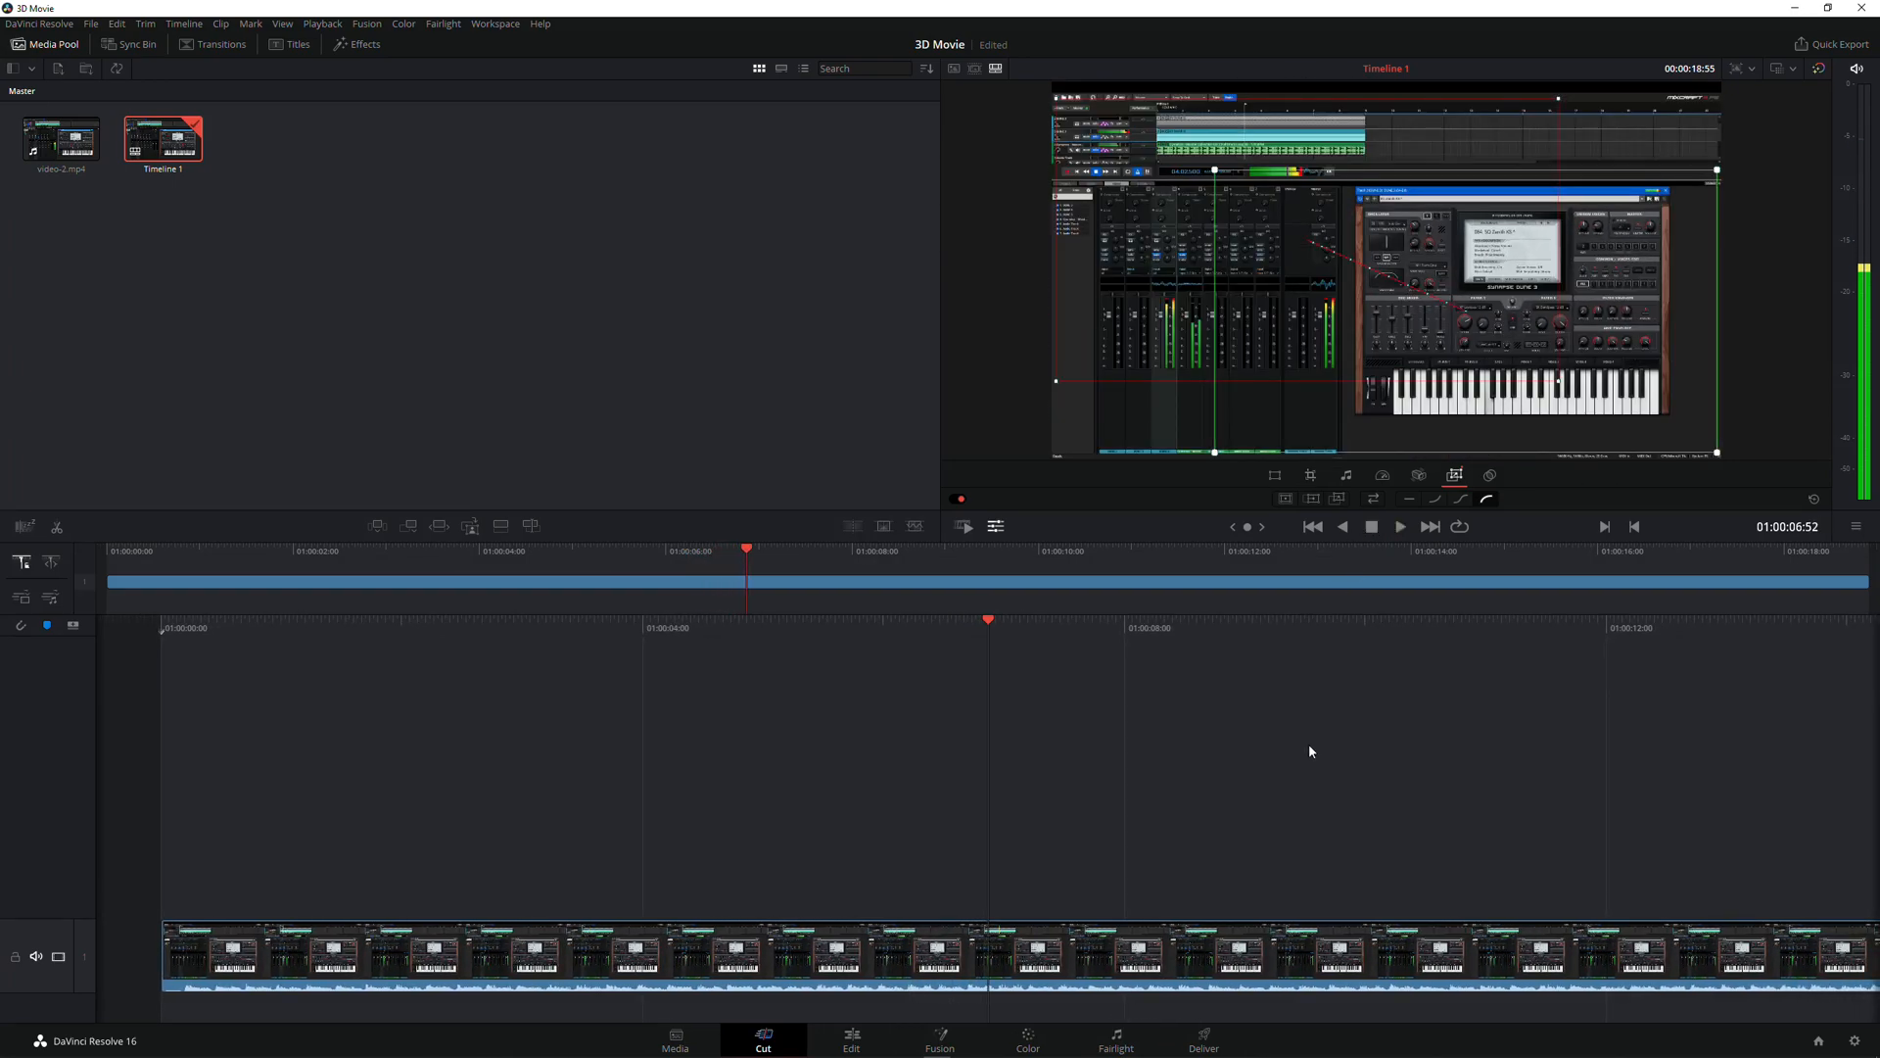
Render the panning version to the same folder under the filename "3D Motion video-02".
click(1204, 1040)
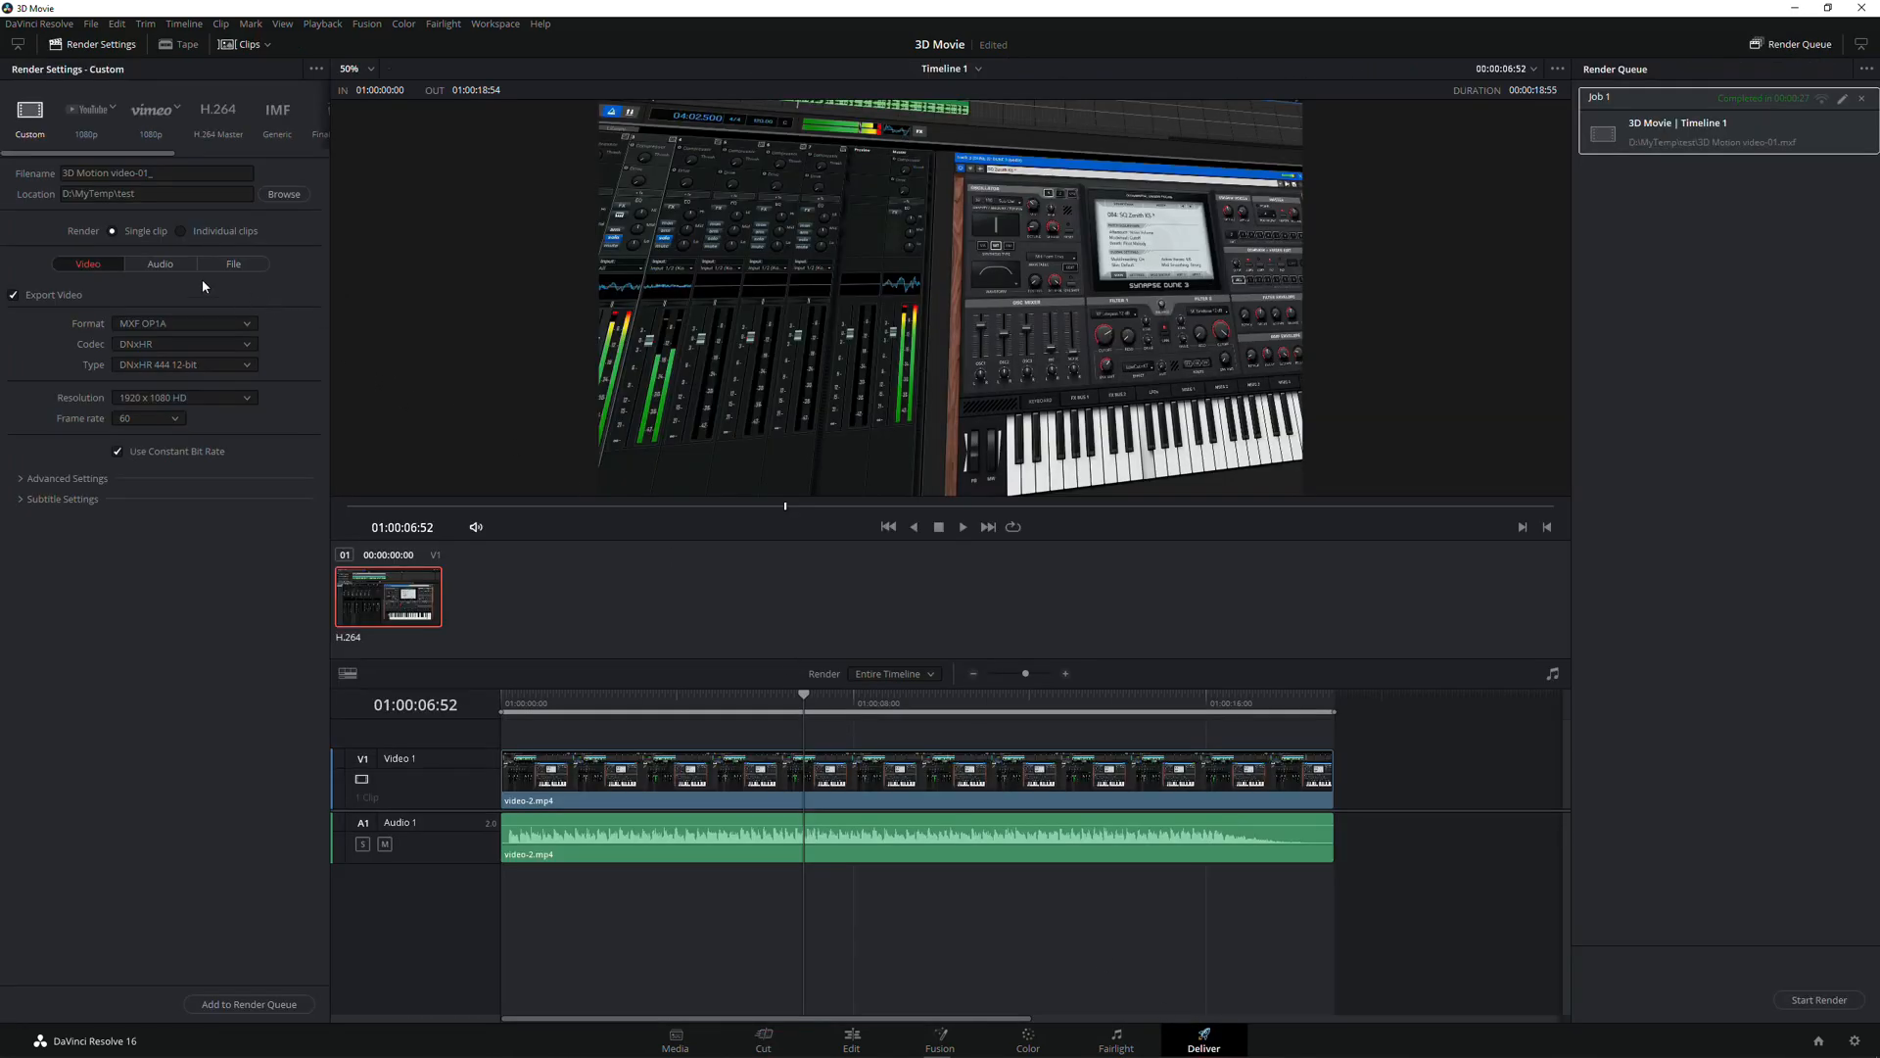
click(170, 173)
click(250, 1004)
click(1818, 1000)
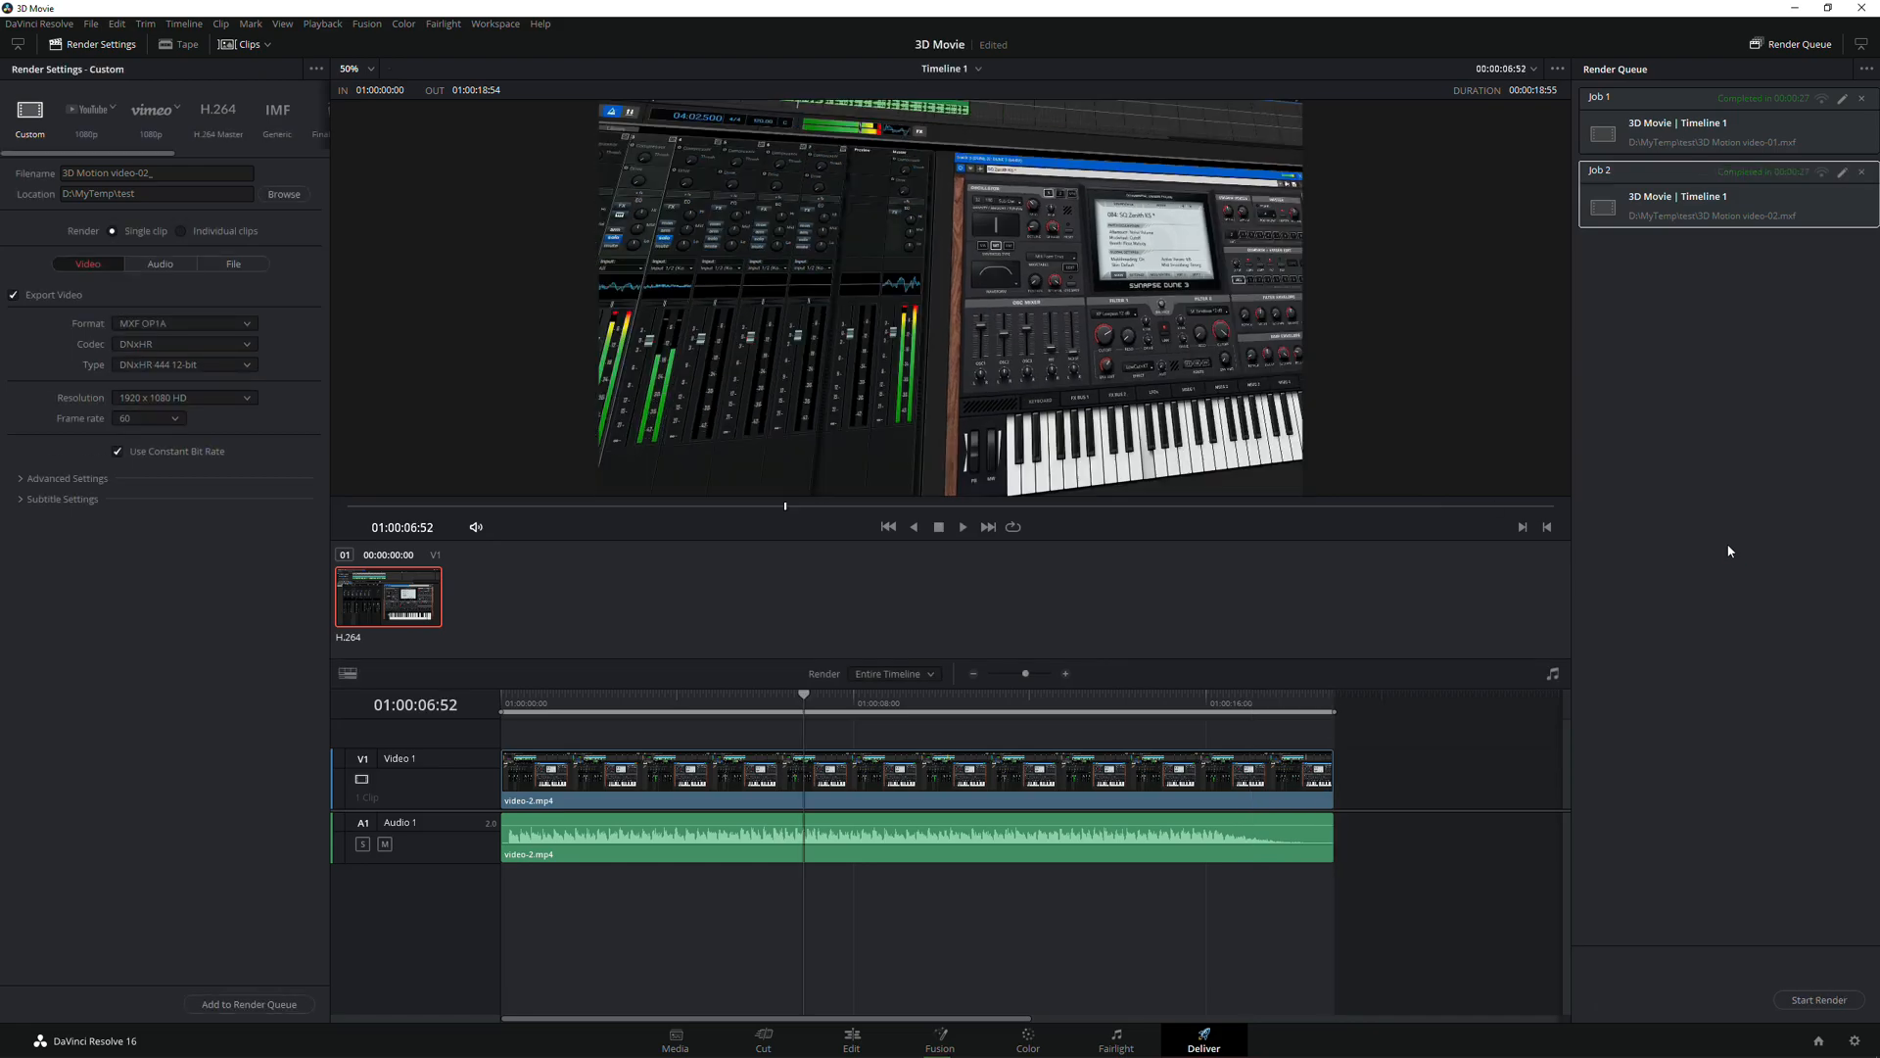
Apply the zoom Dynamic Zoom preset to the clip, then shrink and move the green start frame so it encloses the synthesizer.
click(764, 1038)
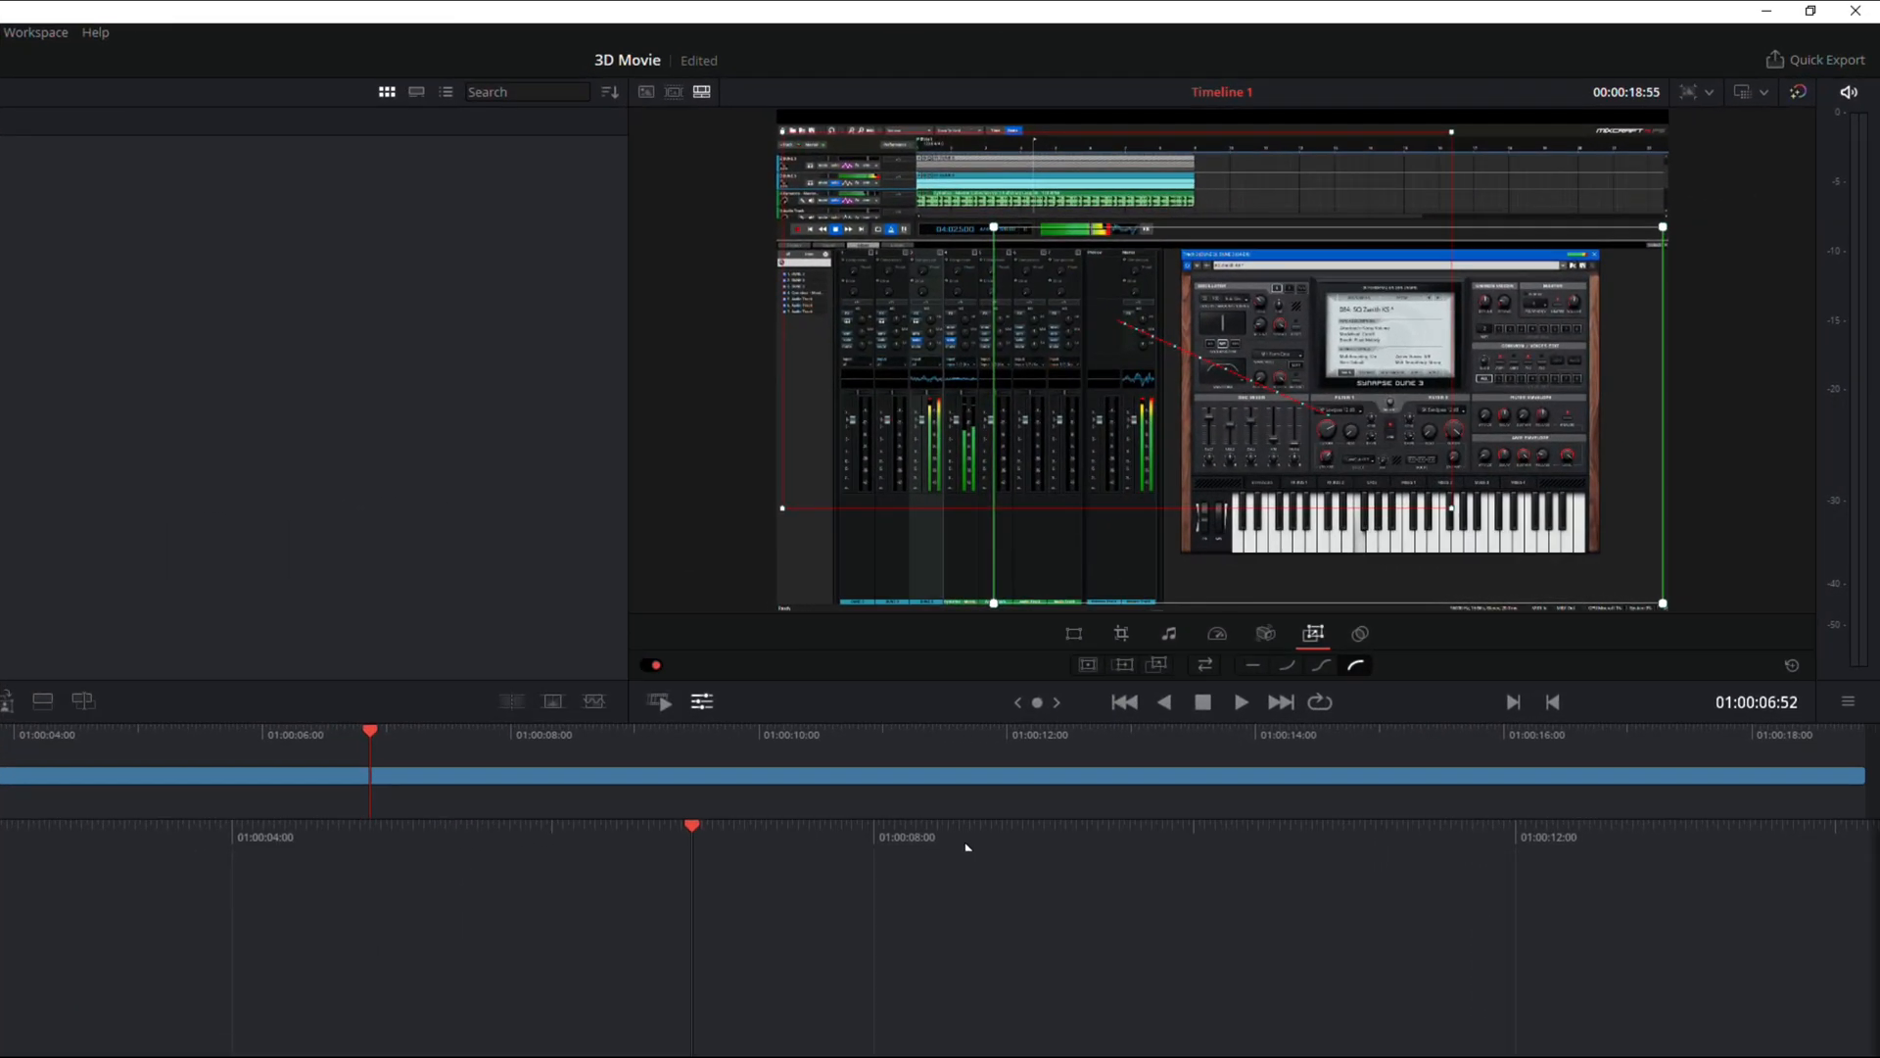
click(1088, 666)
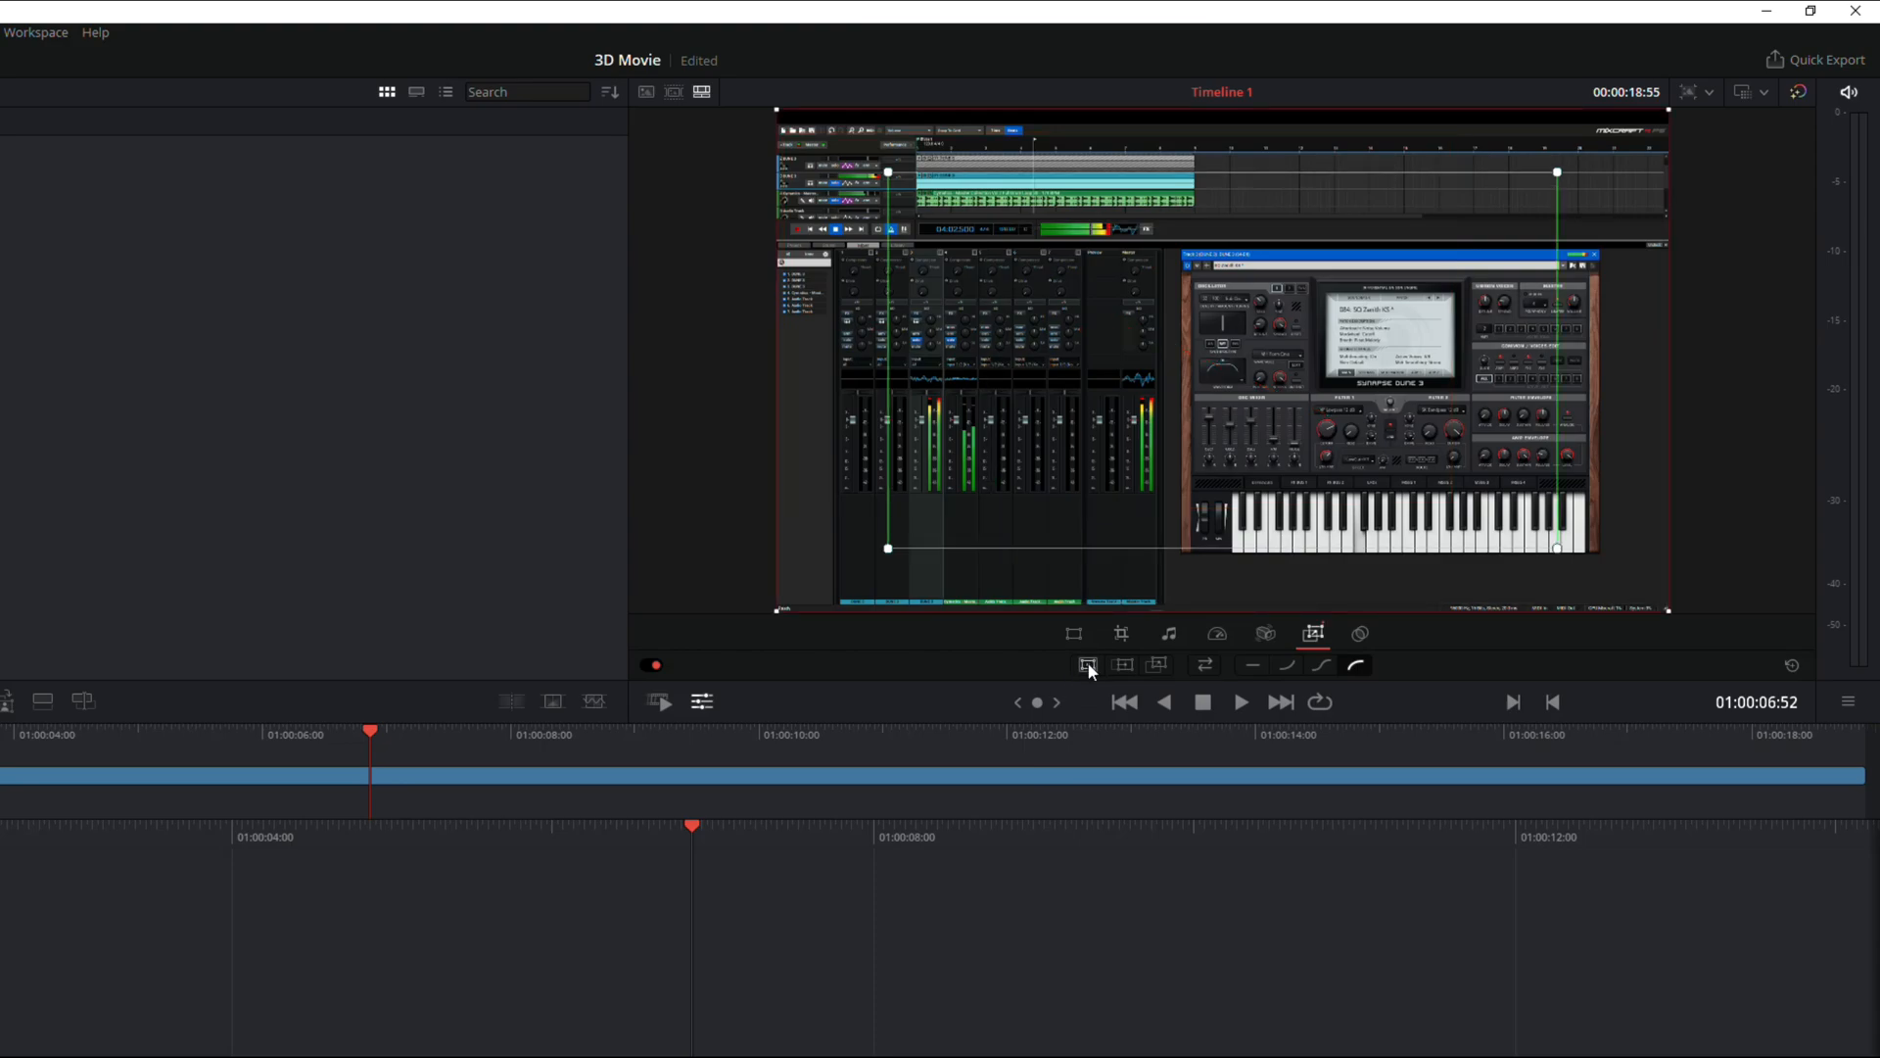
drag(1014, 484, 1110, 517)
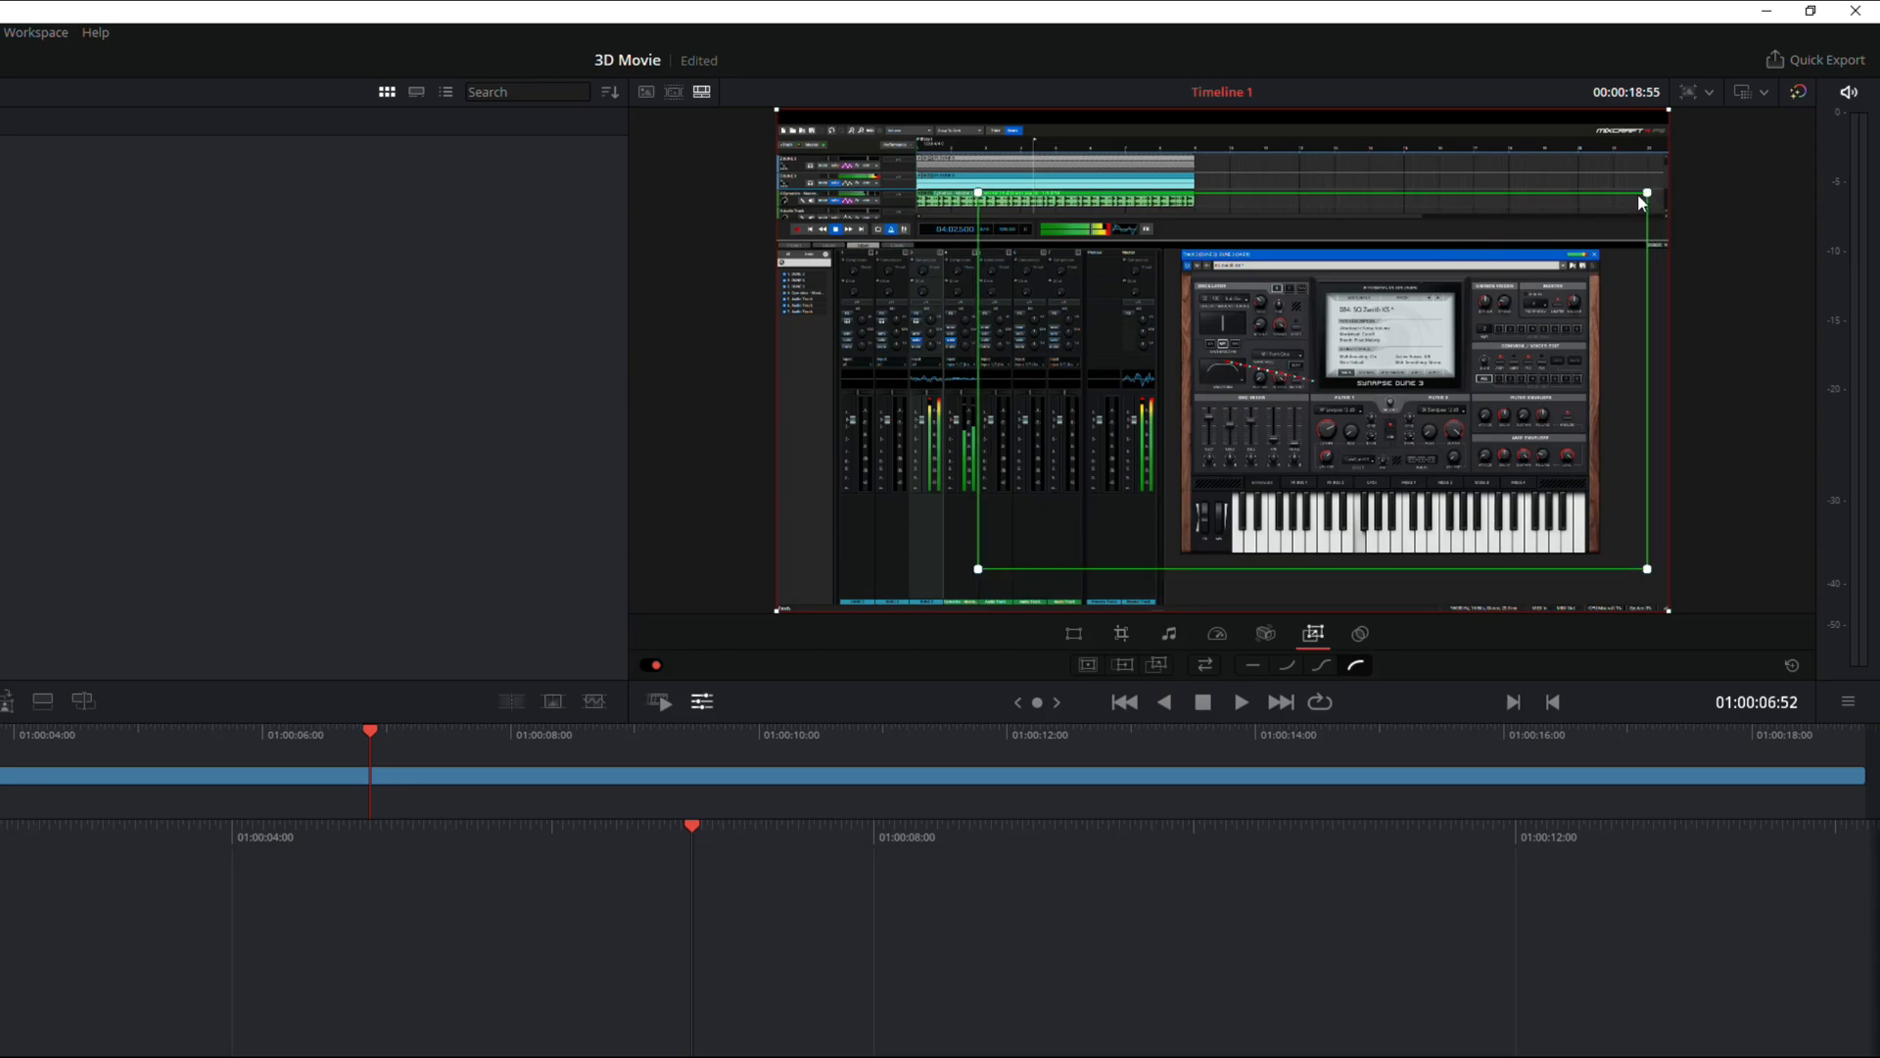
drag(1647, 192, 1547, 255)
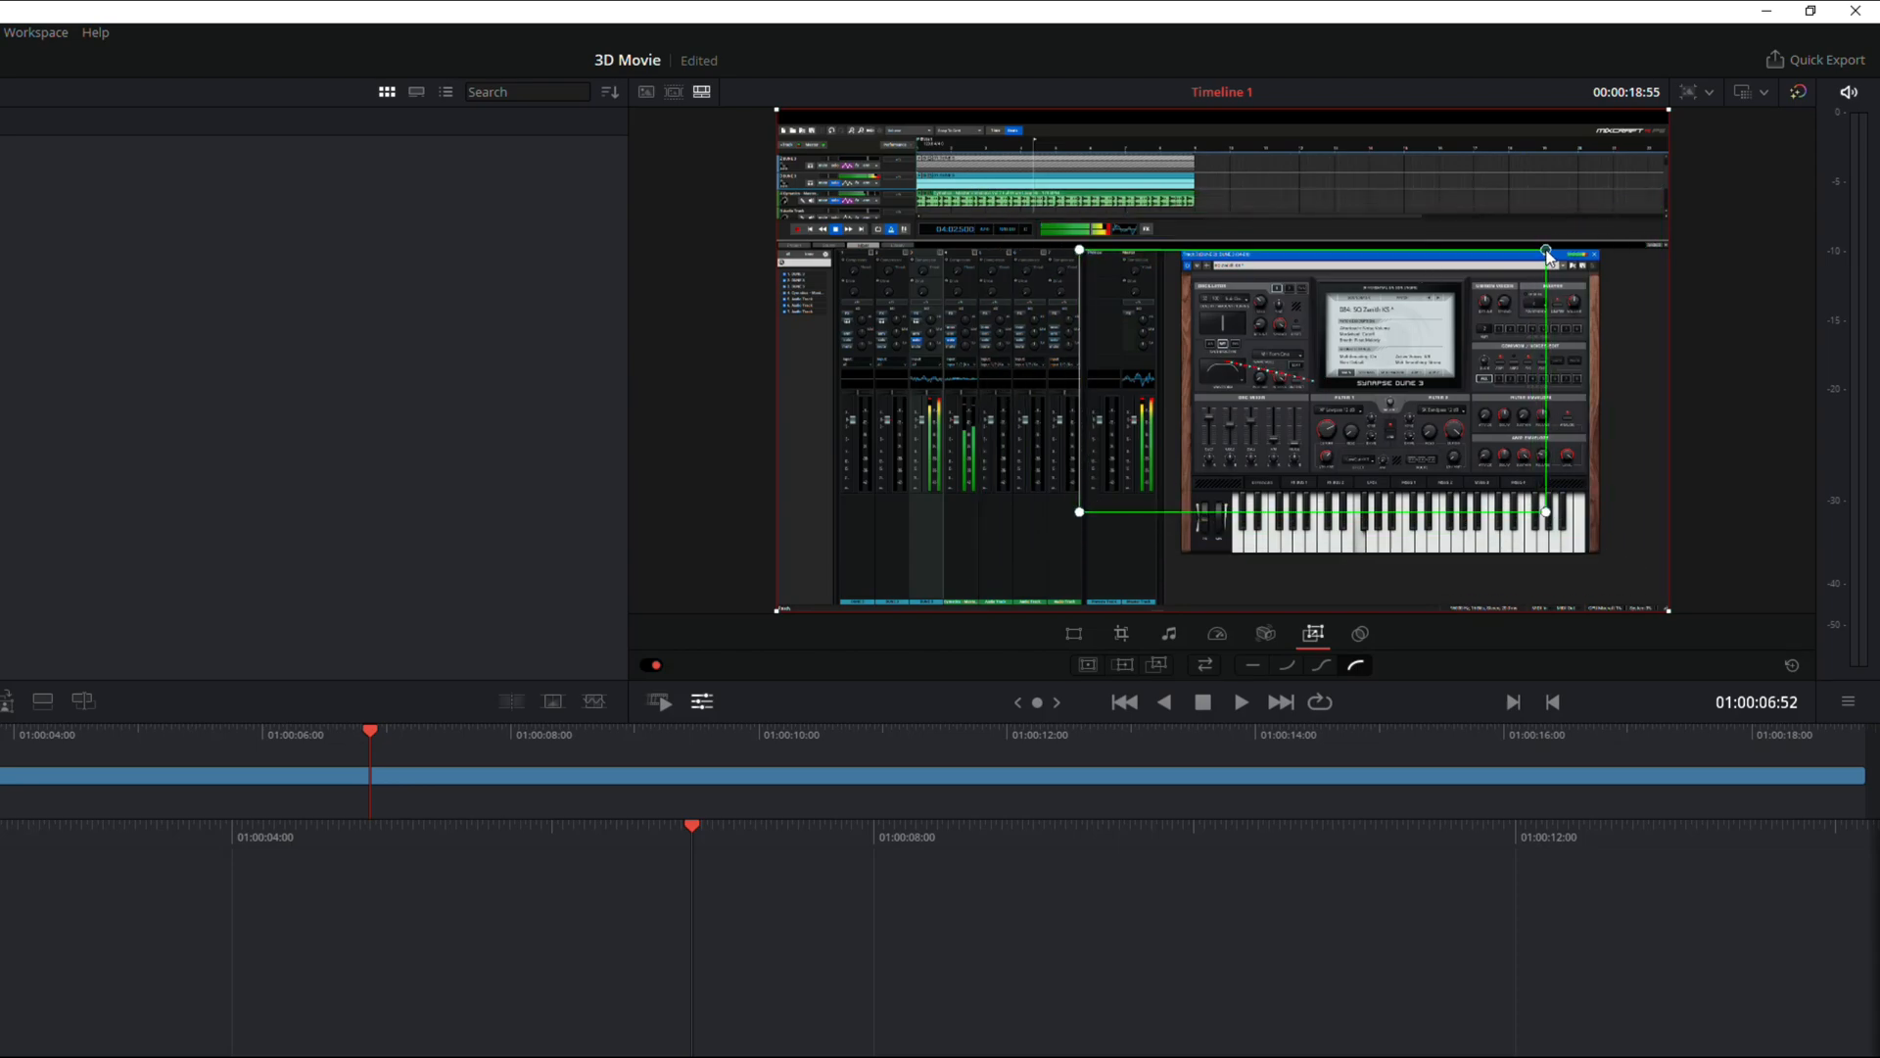
drag(1417, 307, 1482, 304)
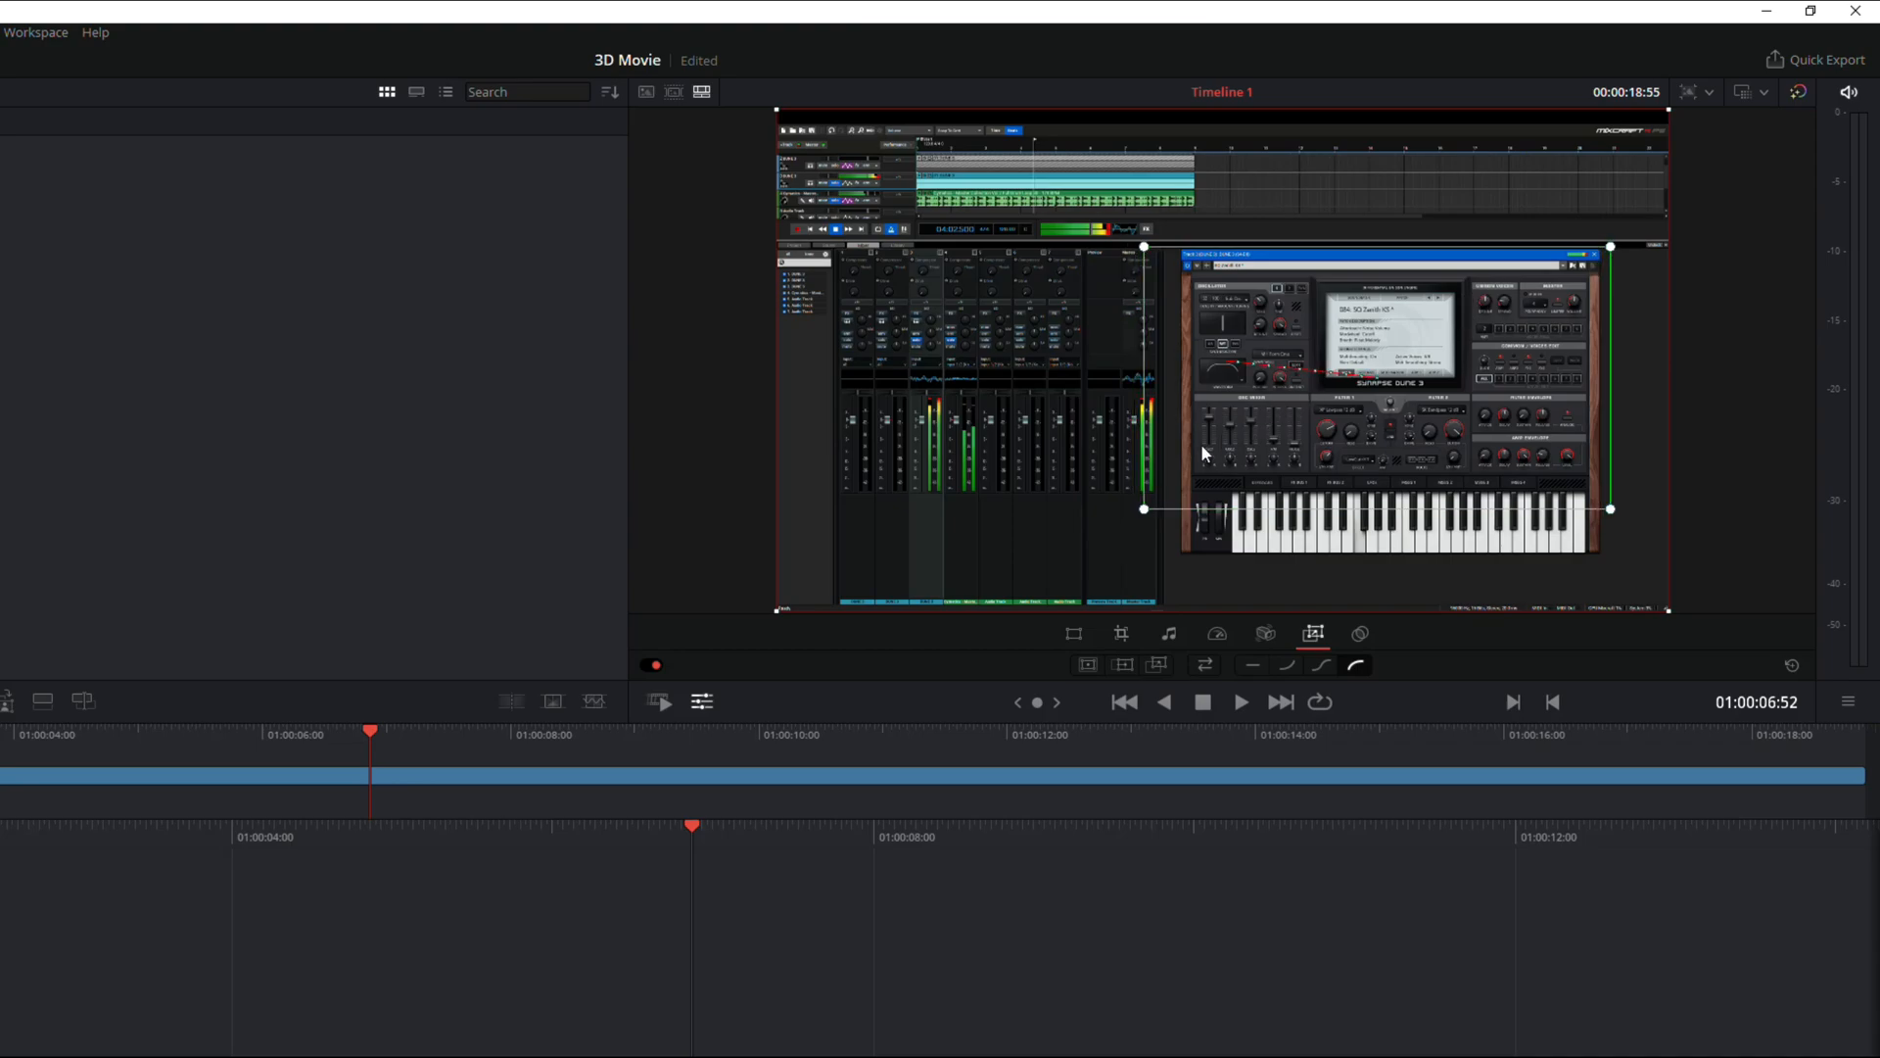
drag(1146, 511, 1095, 555)
drag(1239, 504, 1250, 502)
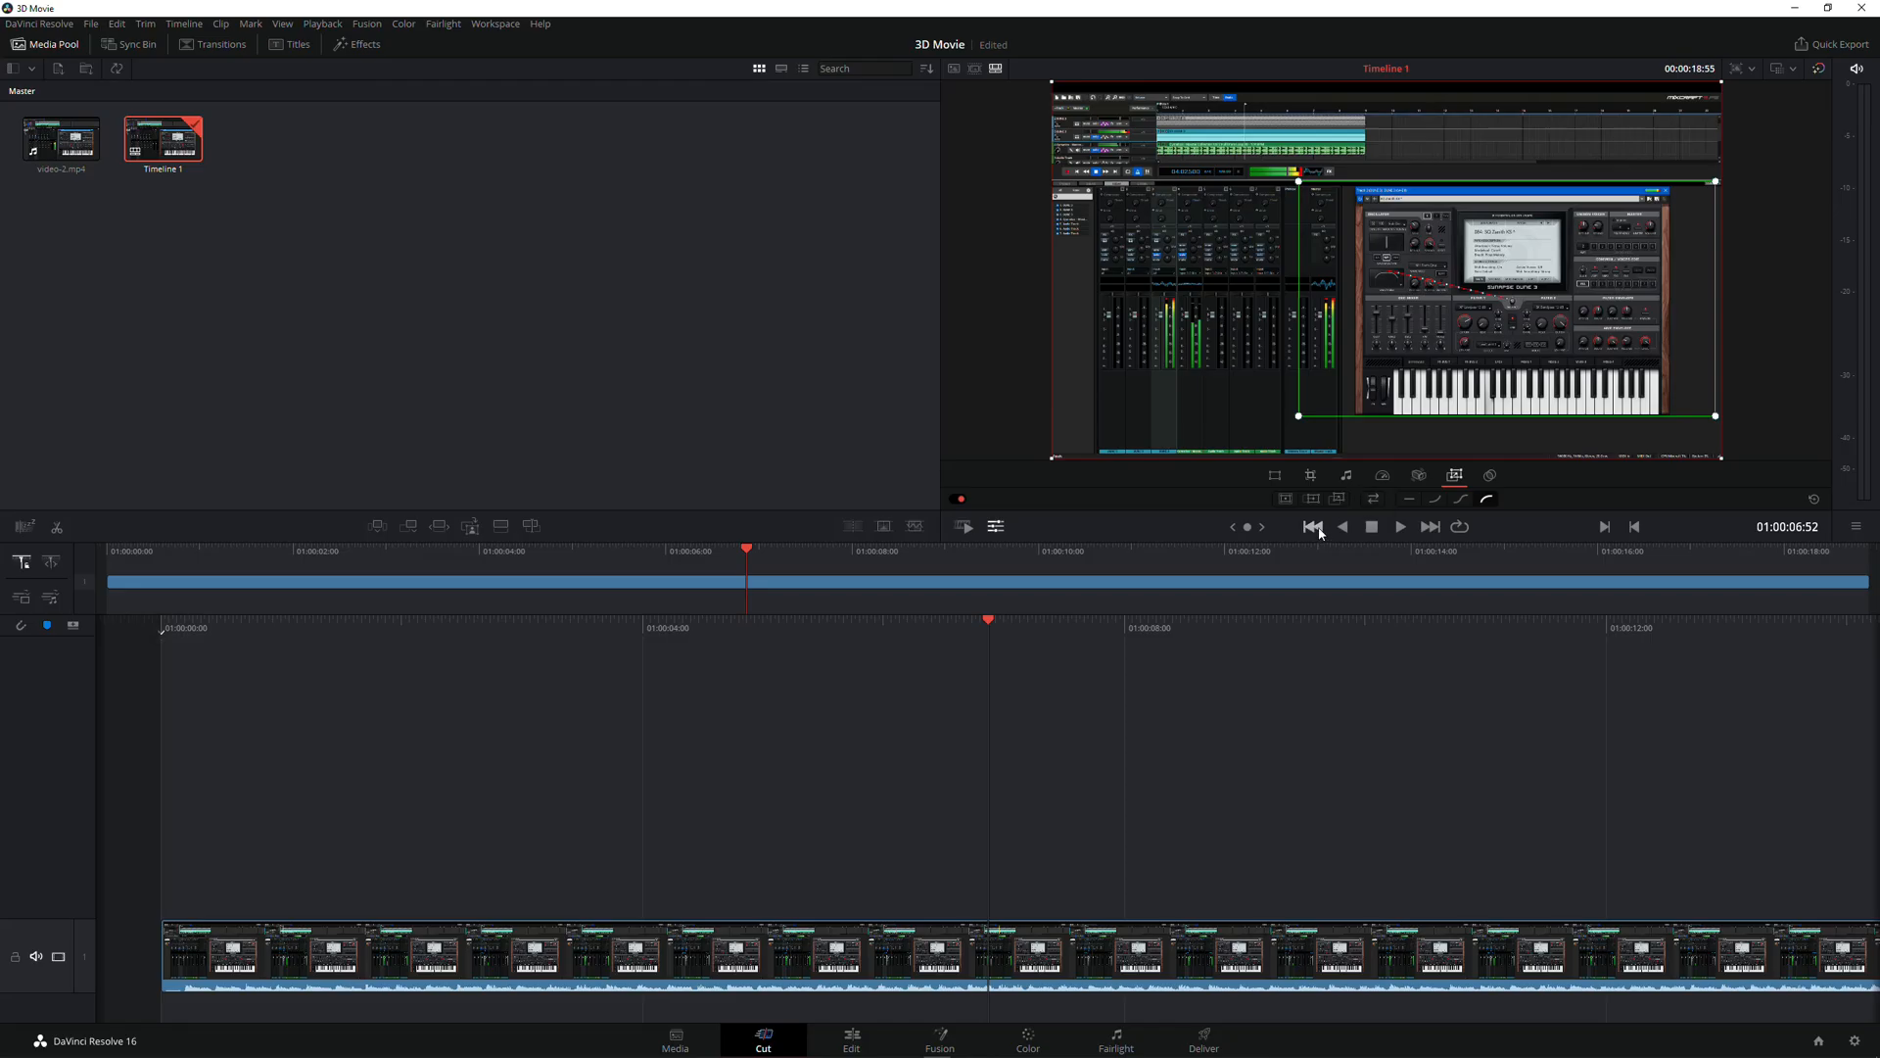
Play the clip from the beginning to review the zoom-out from the synthesizer, then stop playback.
click(1314, 528)
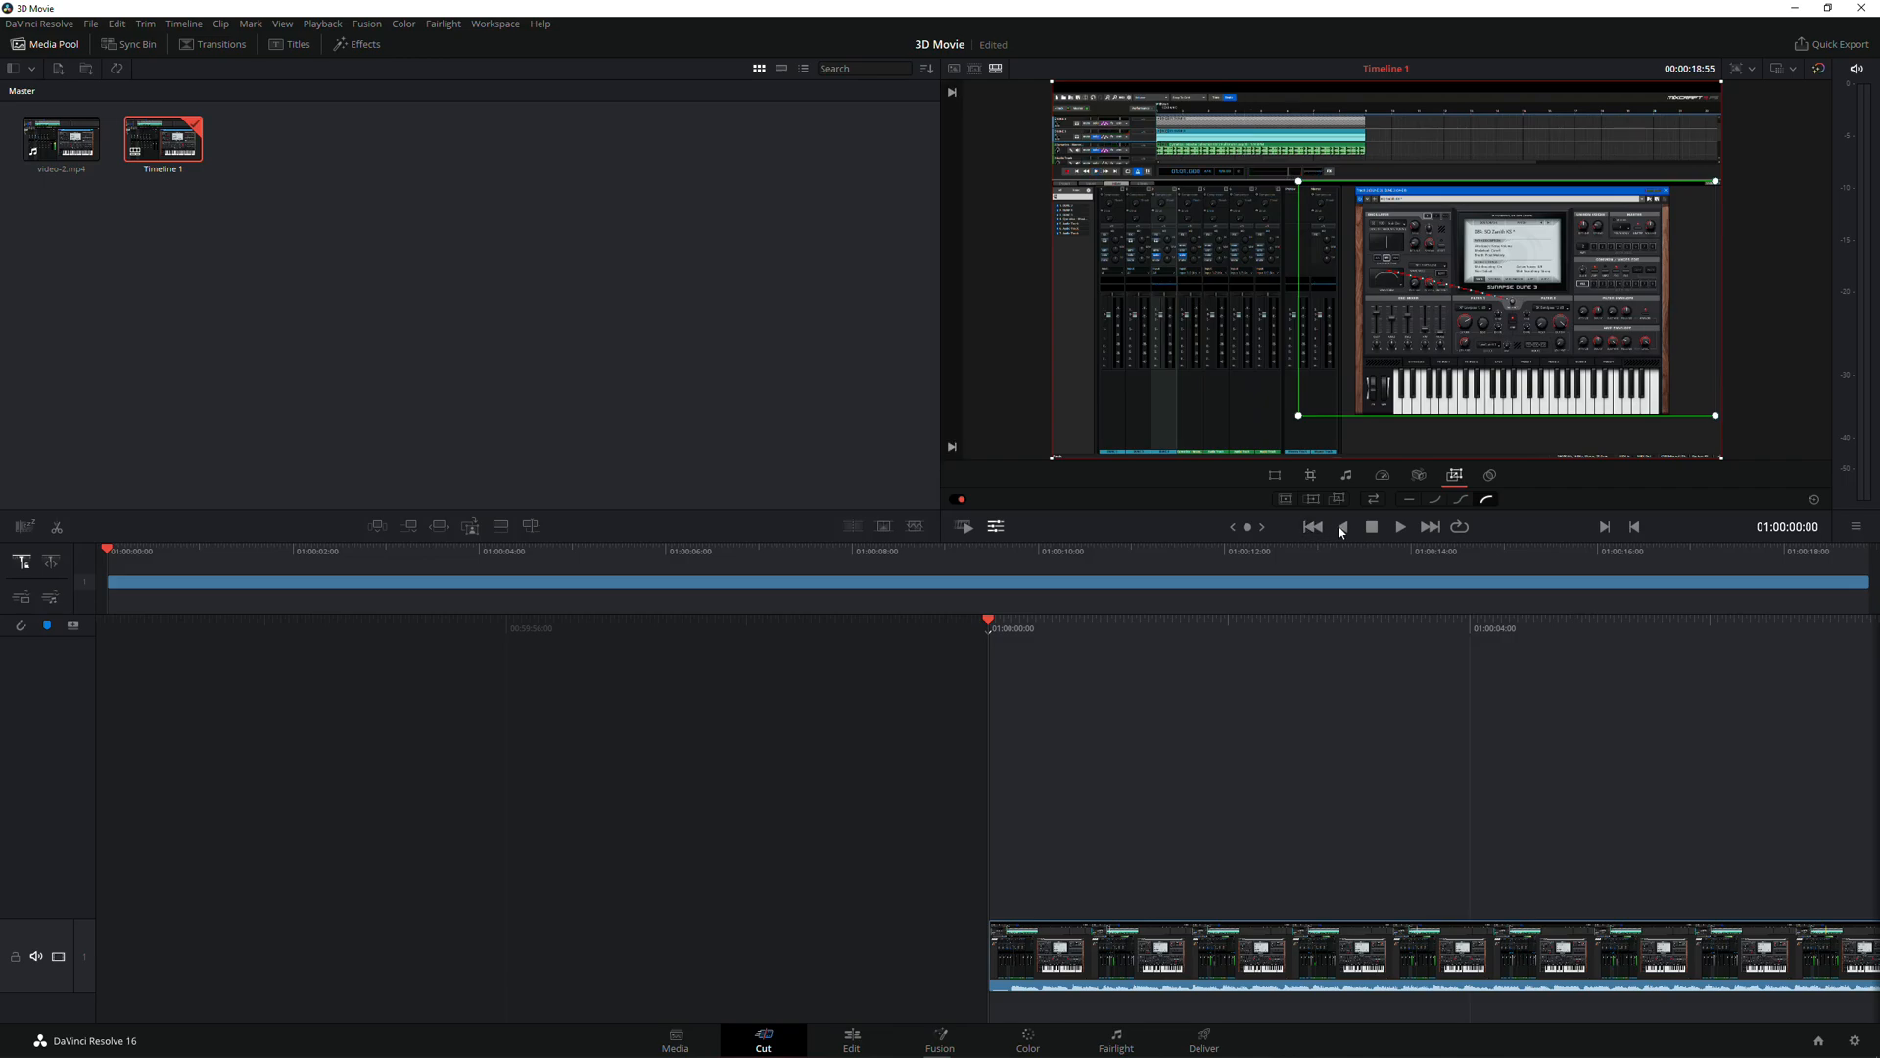
click(1398, 530)
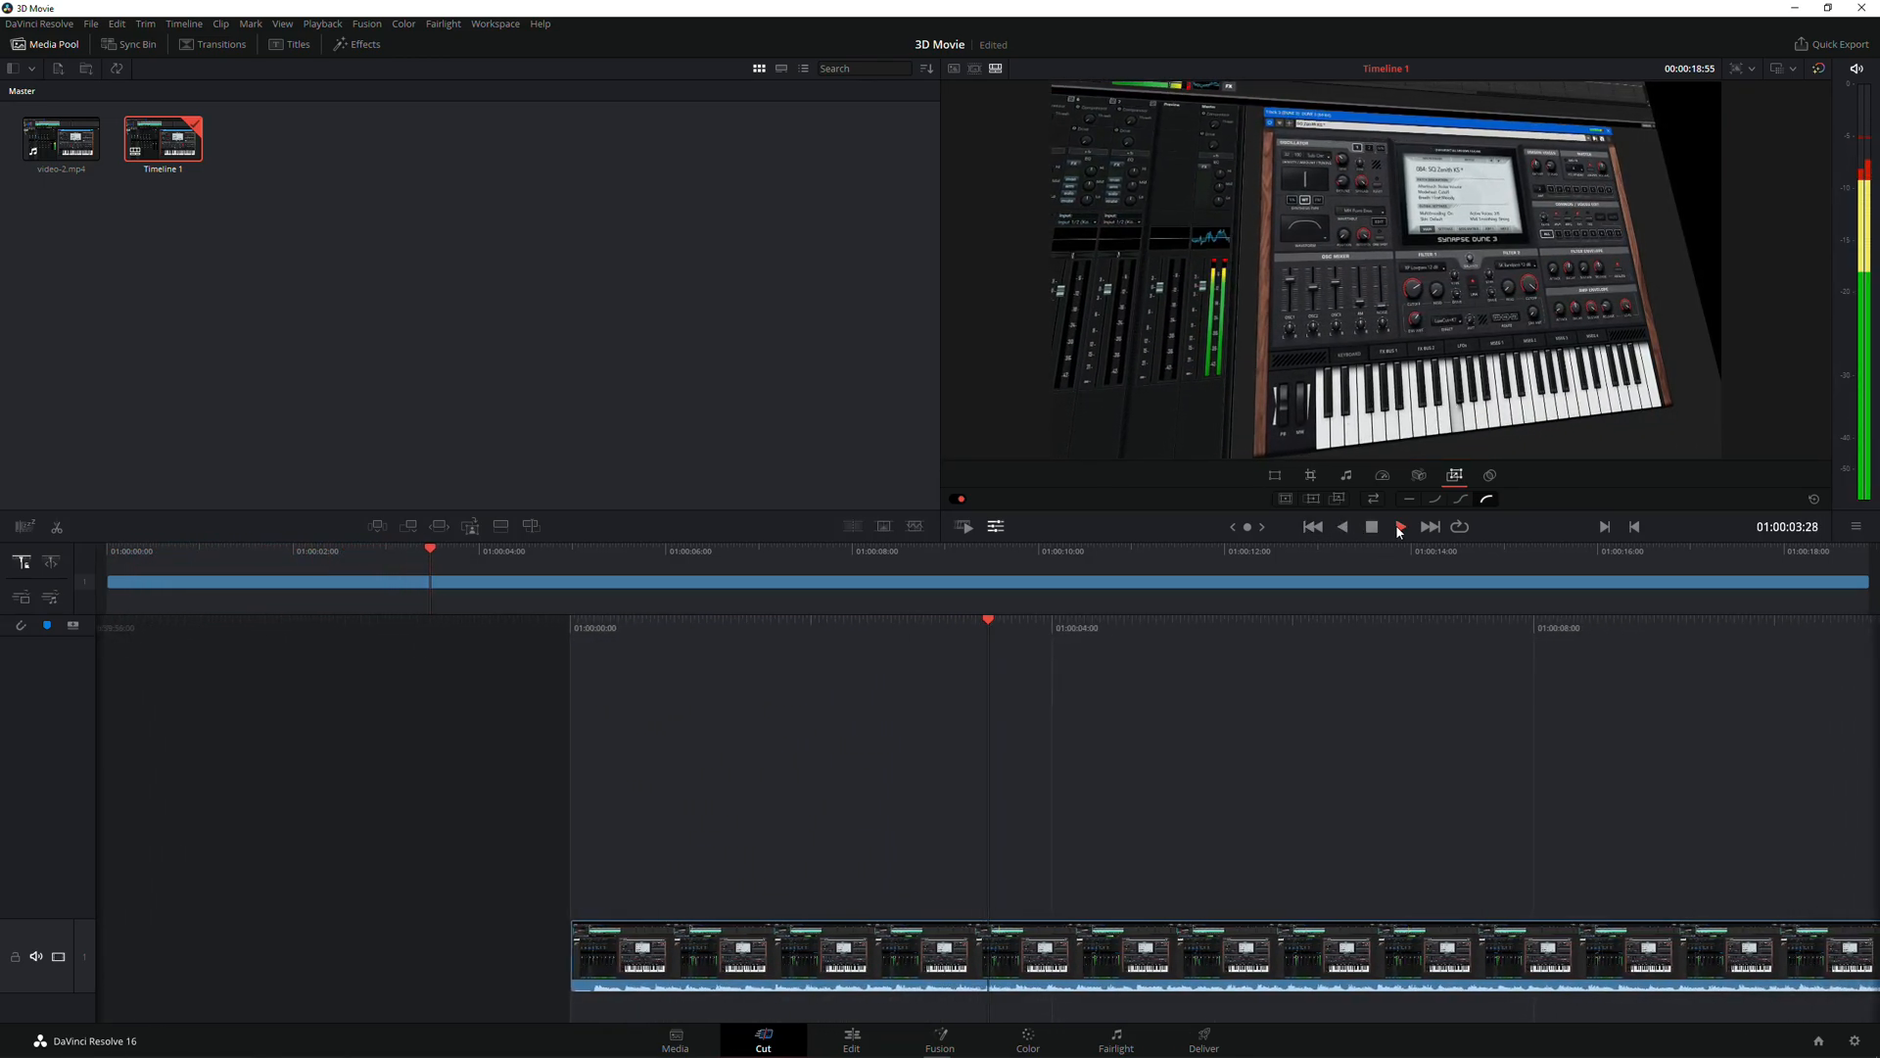
click(1372, 528)
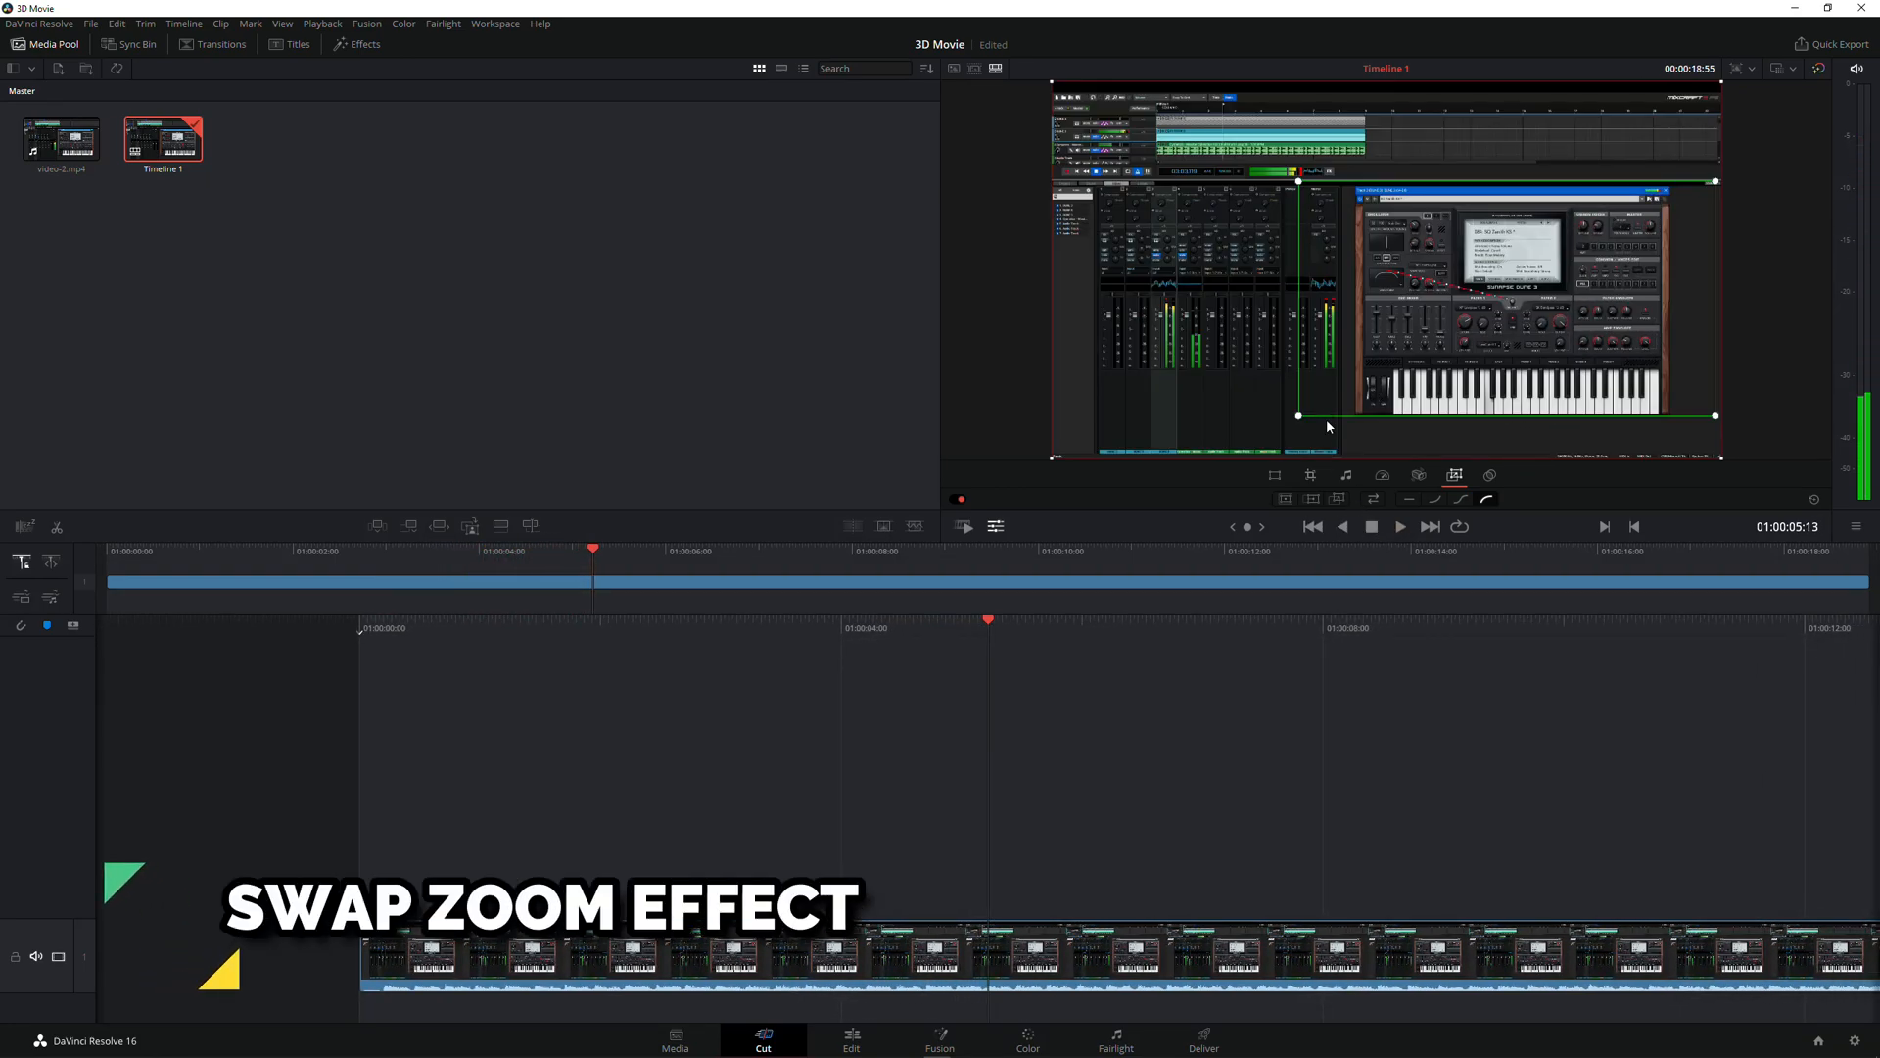
Swap the Dynamic Zoom's start and end frames and preview the clip from the beginning.
click(1373, 500)
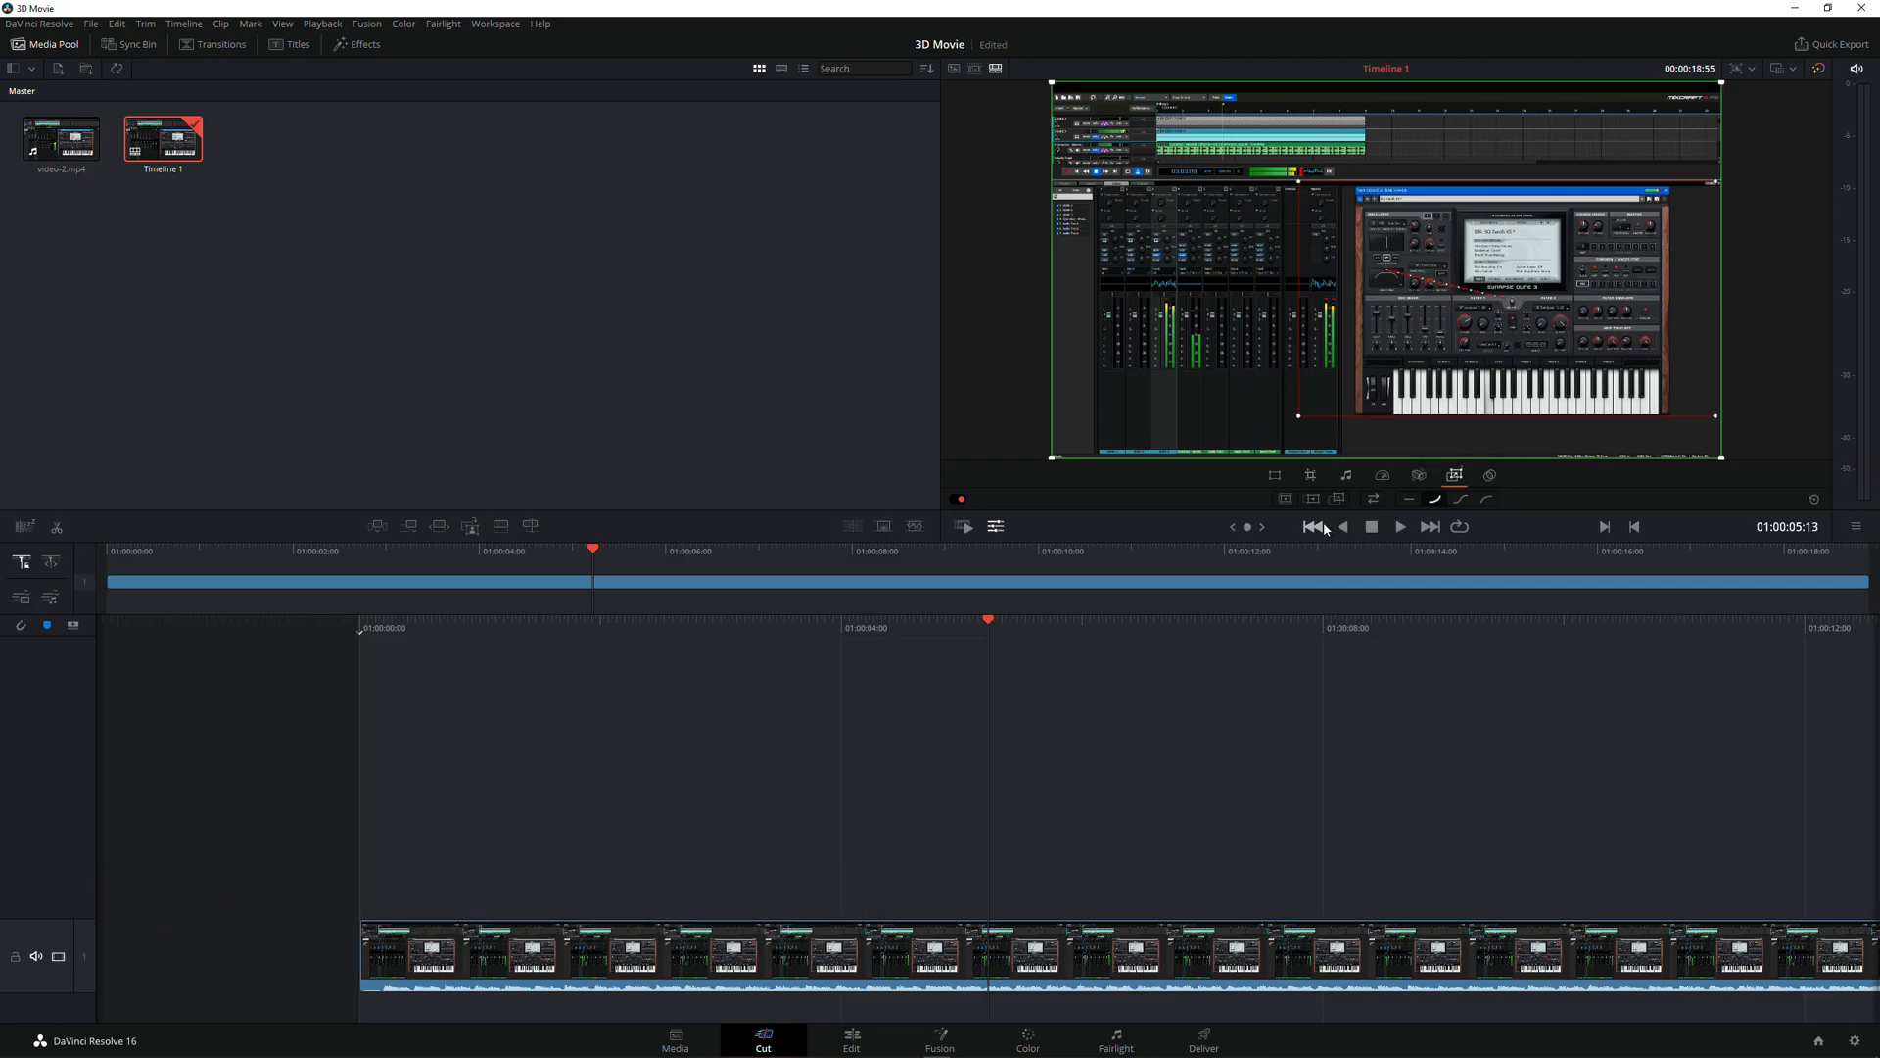
click(1313, 528)
click(1399, 527)
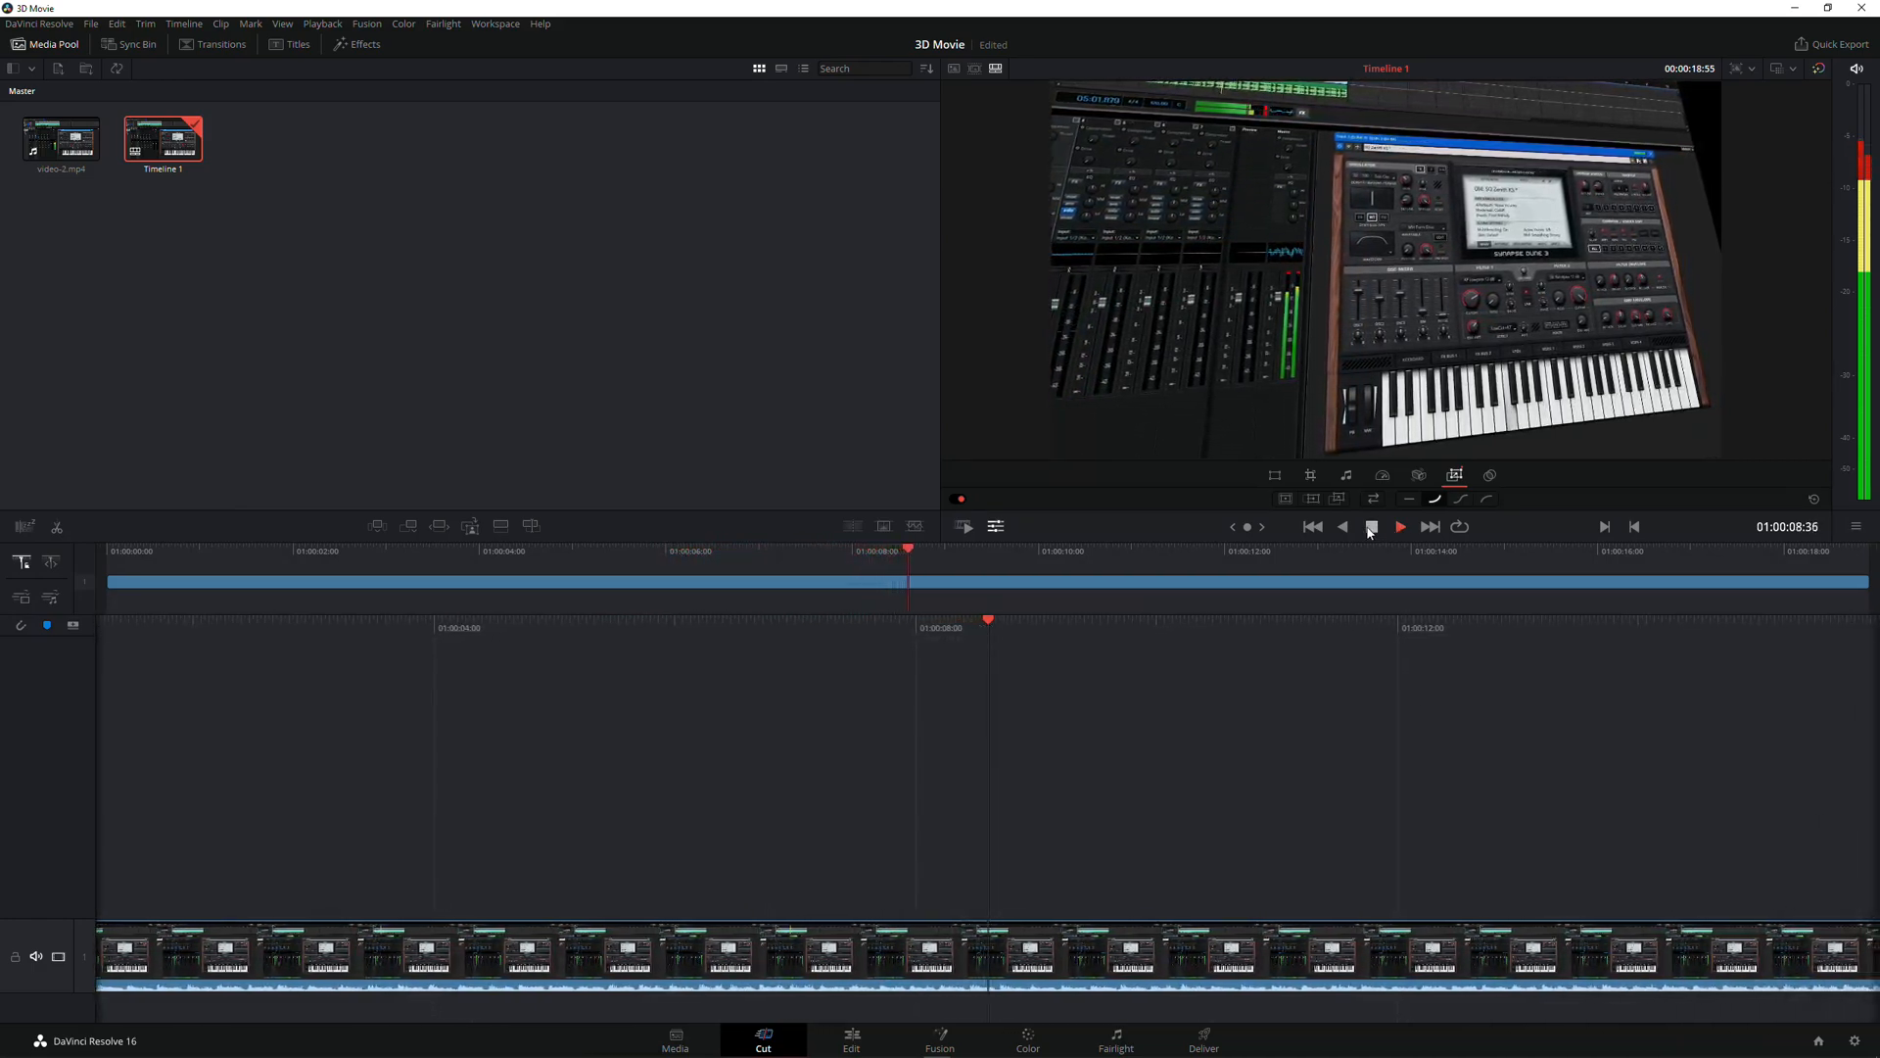
click(1369, 530)
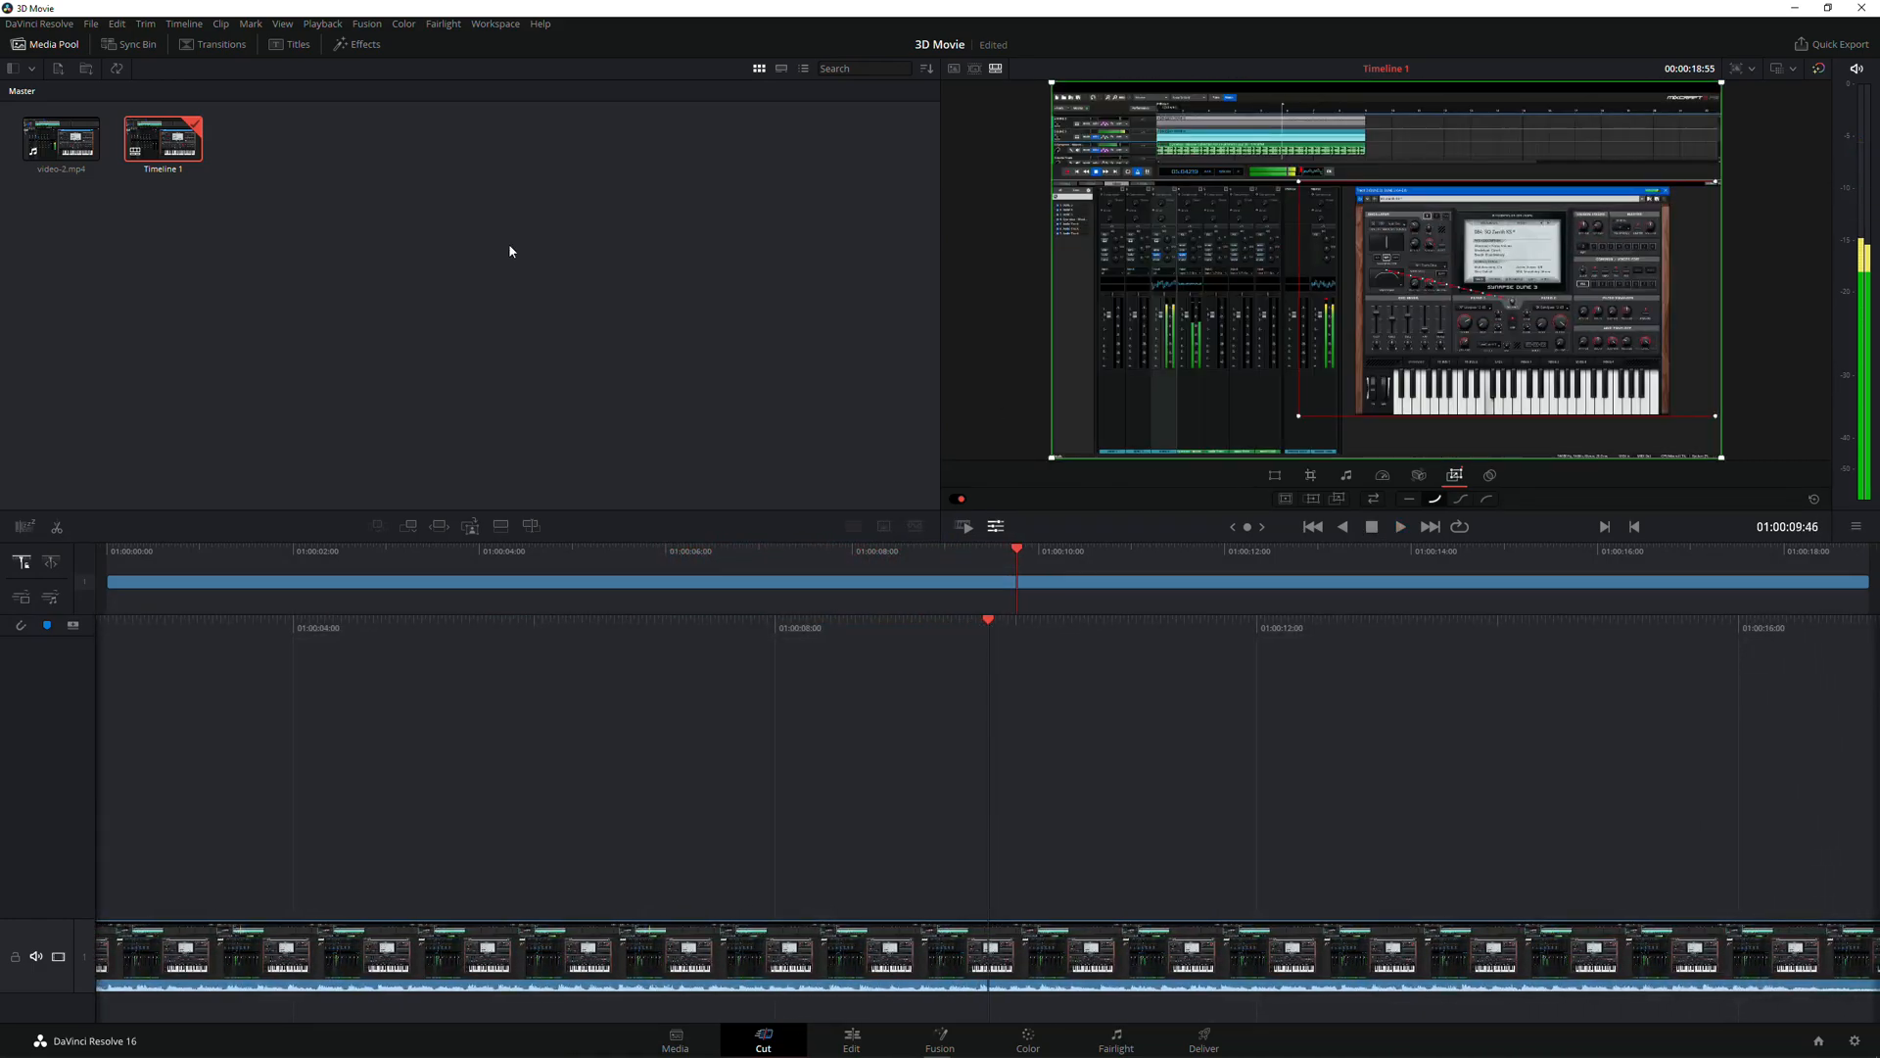
Render the zoom-in version to the same folder under the filename "3D Motion video-03".
click(1203, 1040)
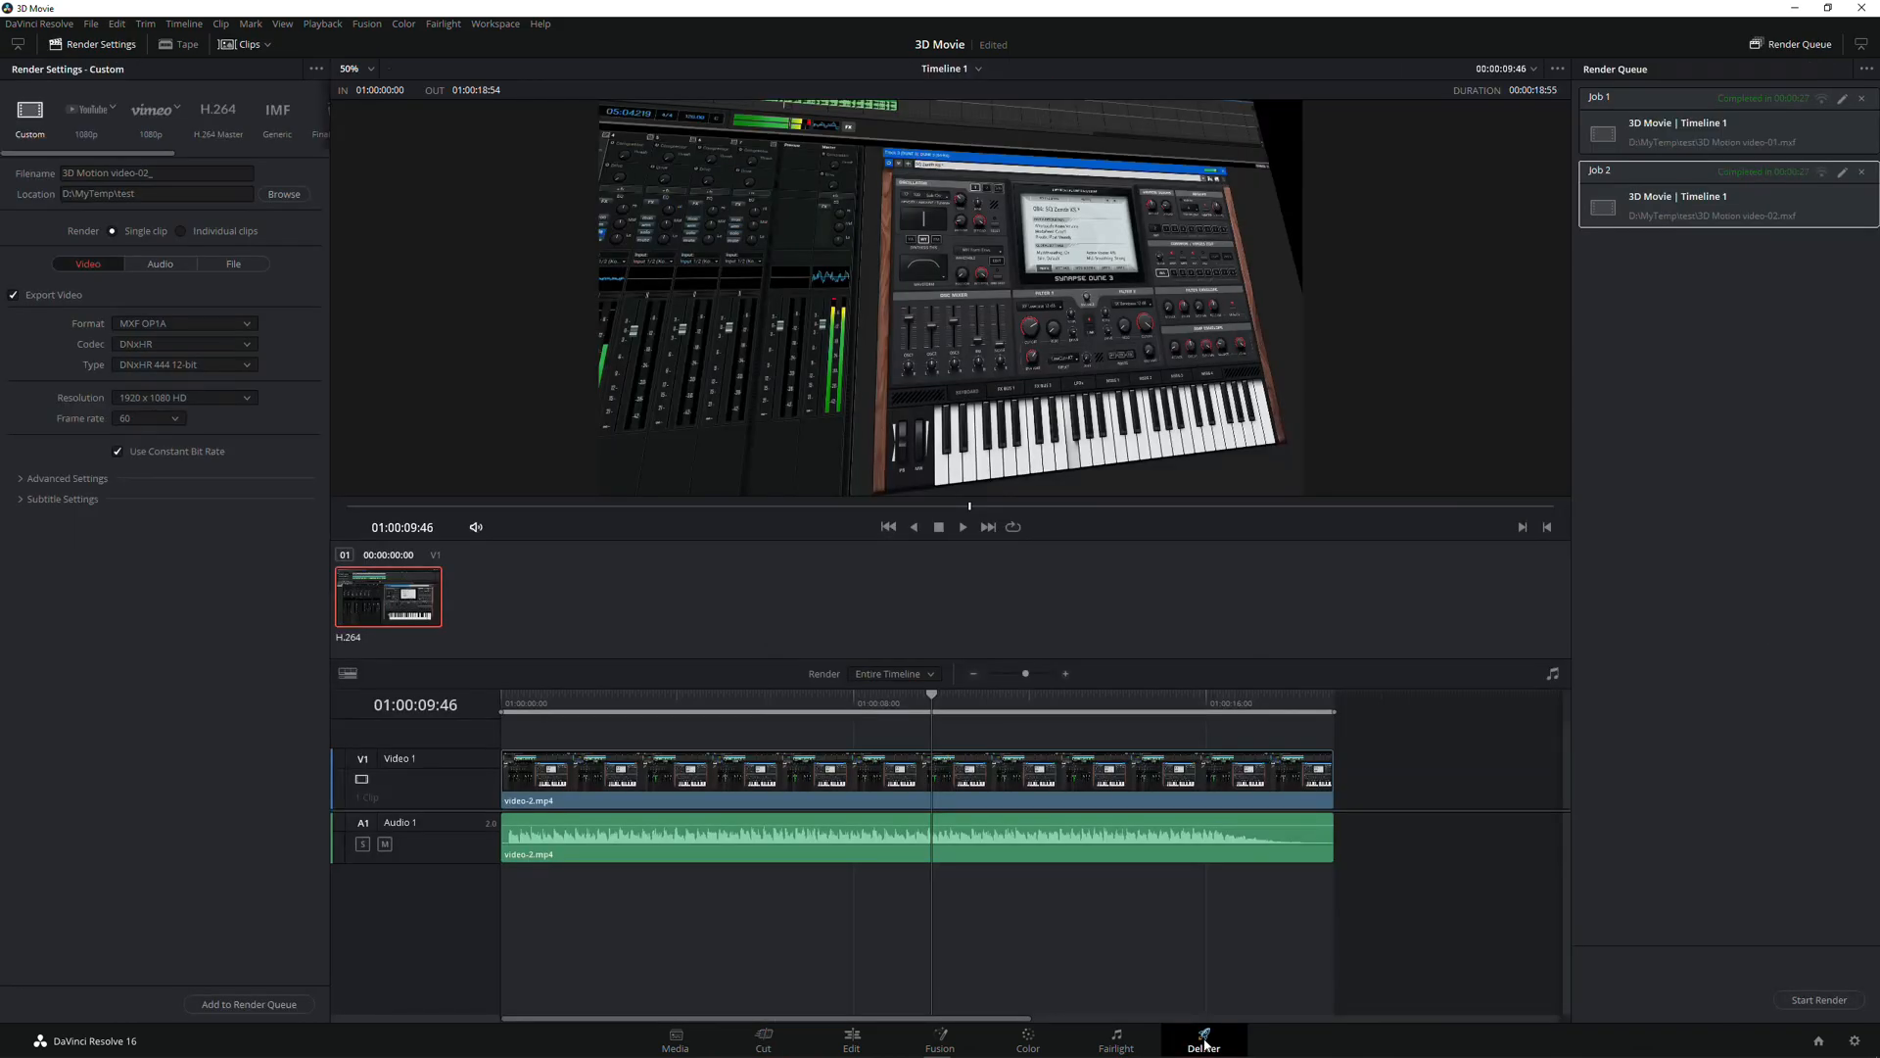
click(160, 174)
click(284, 1003)
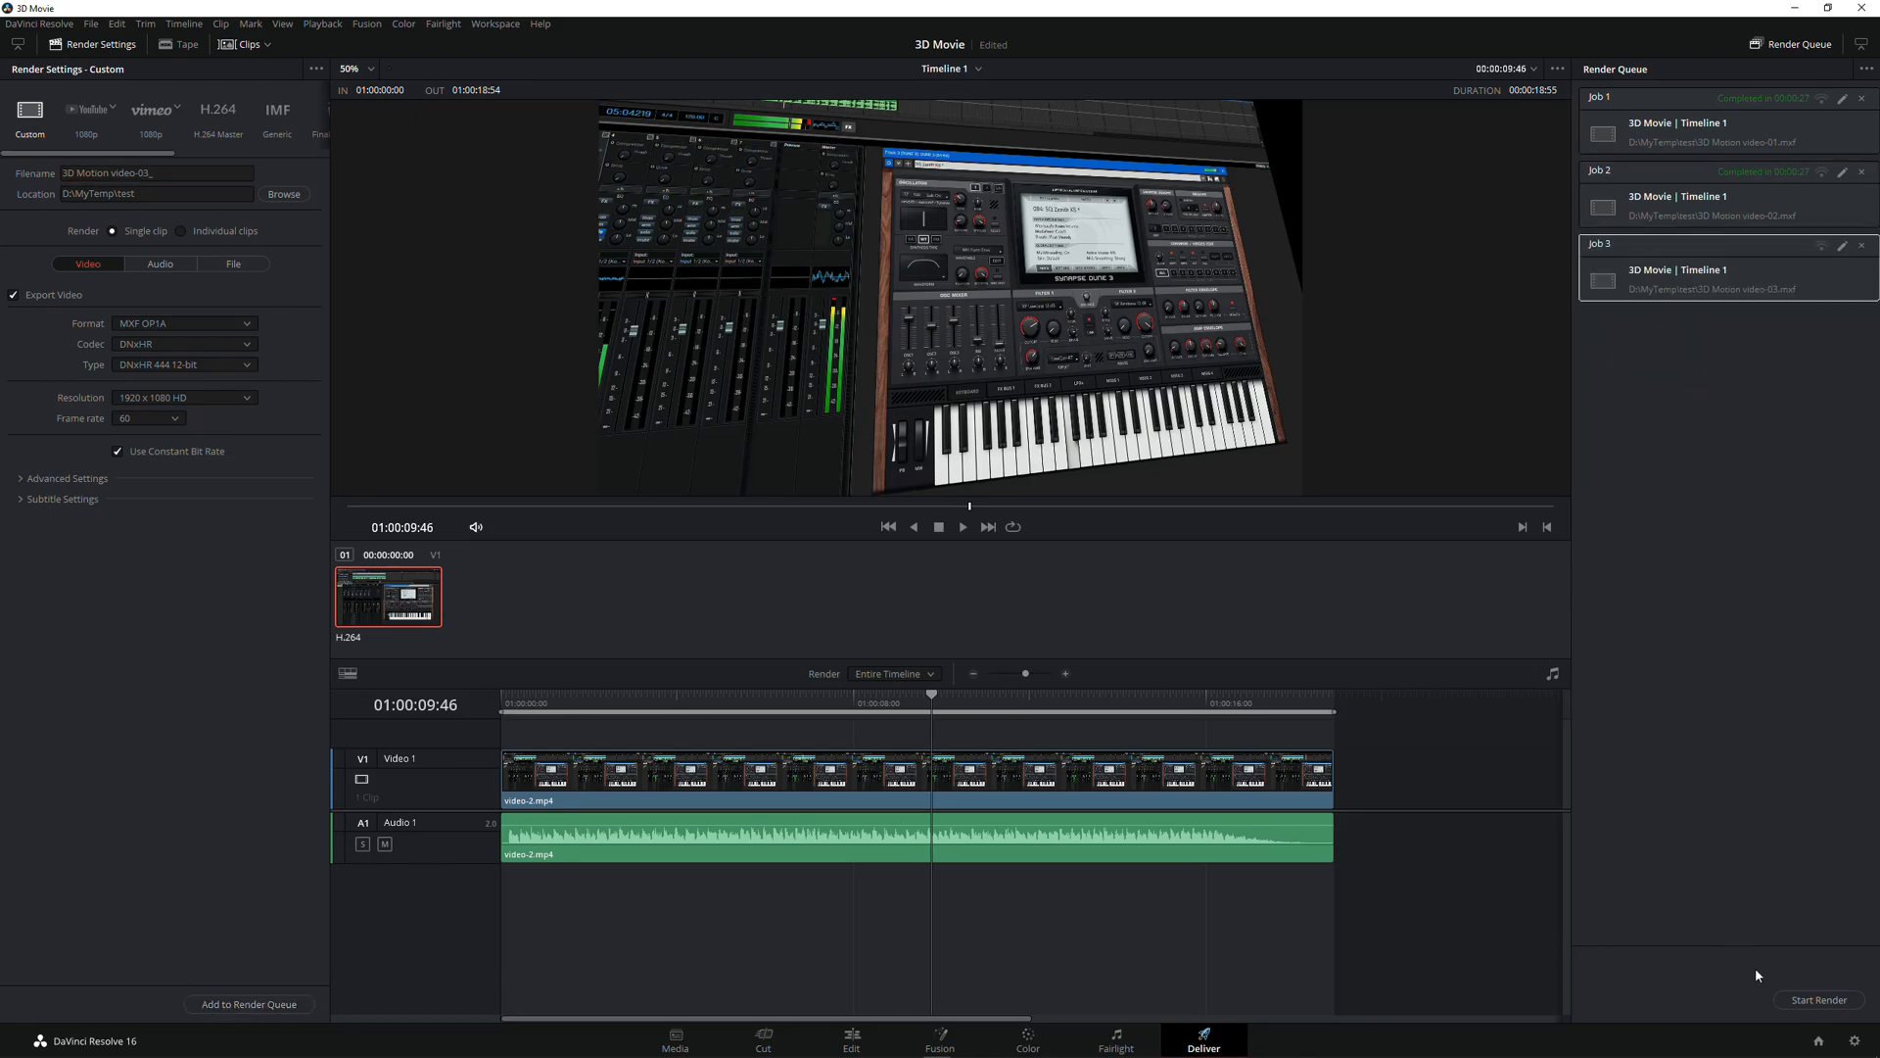
click(1790, 1001)
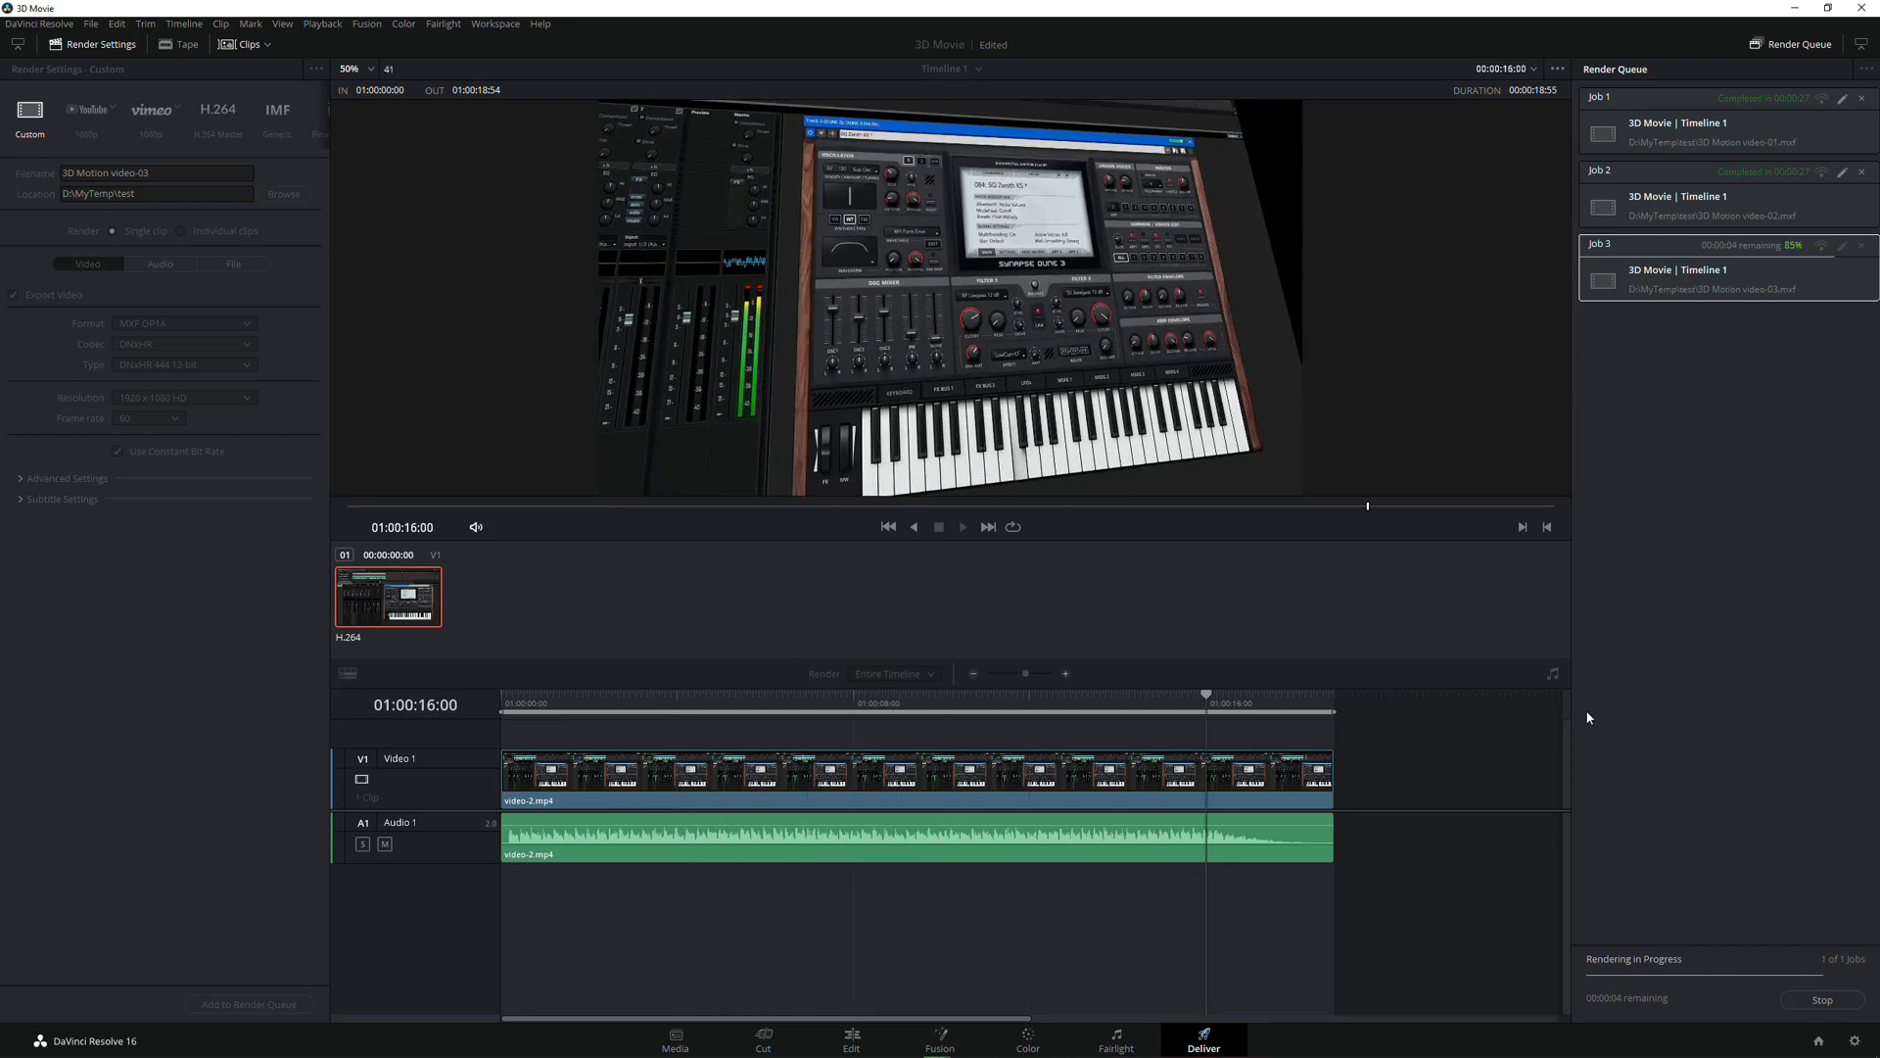
Render the timeline again as "3D Motion video-03" in MP4 format at 1920 x 1080 HD.
click(767, 1040)
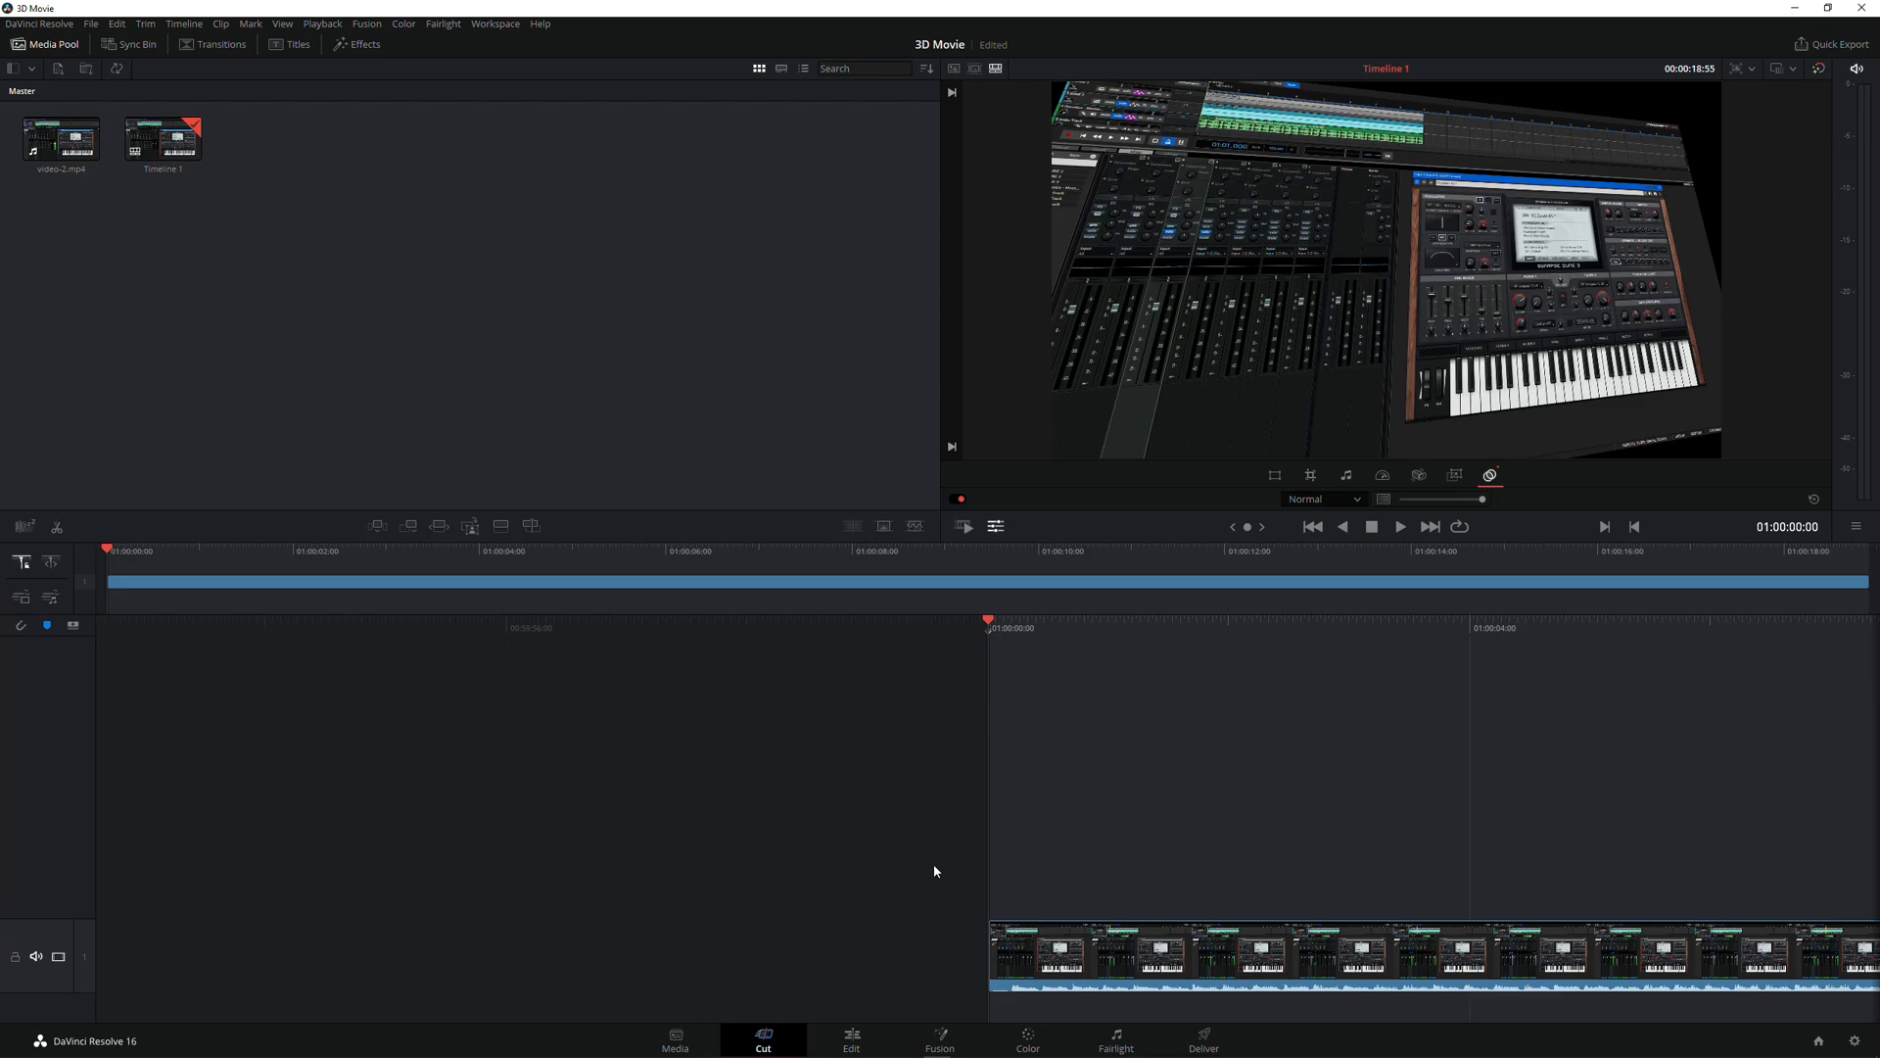
click(1206, 1033)
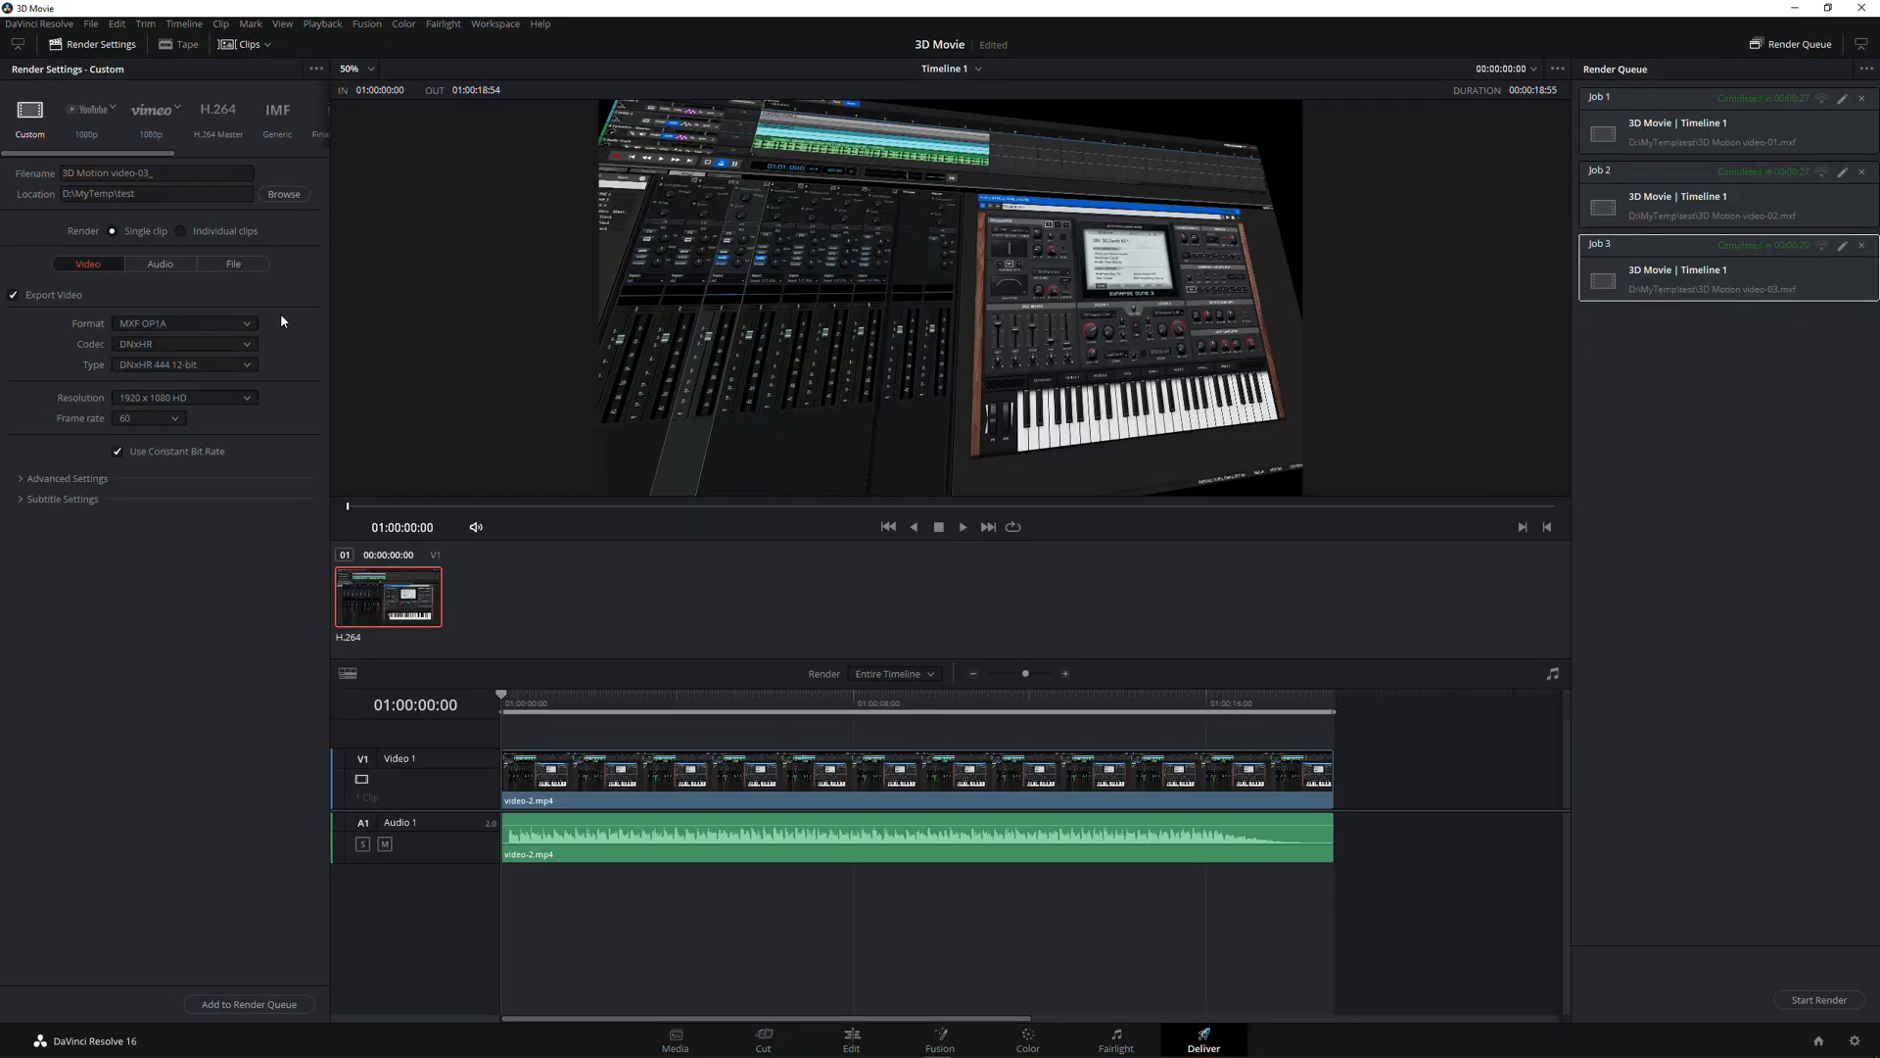
click(157, 173)
click(131, 324)
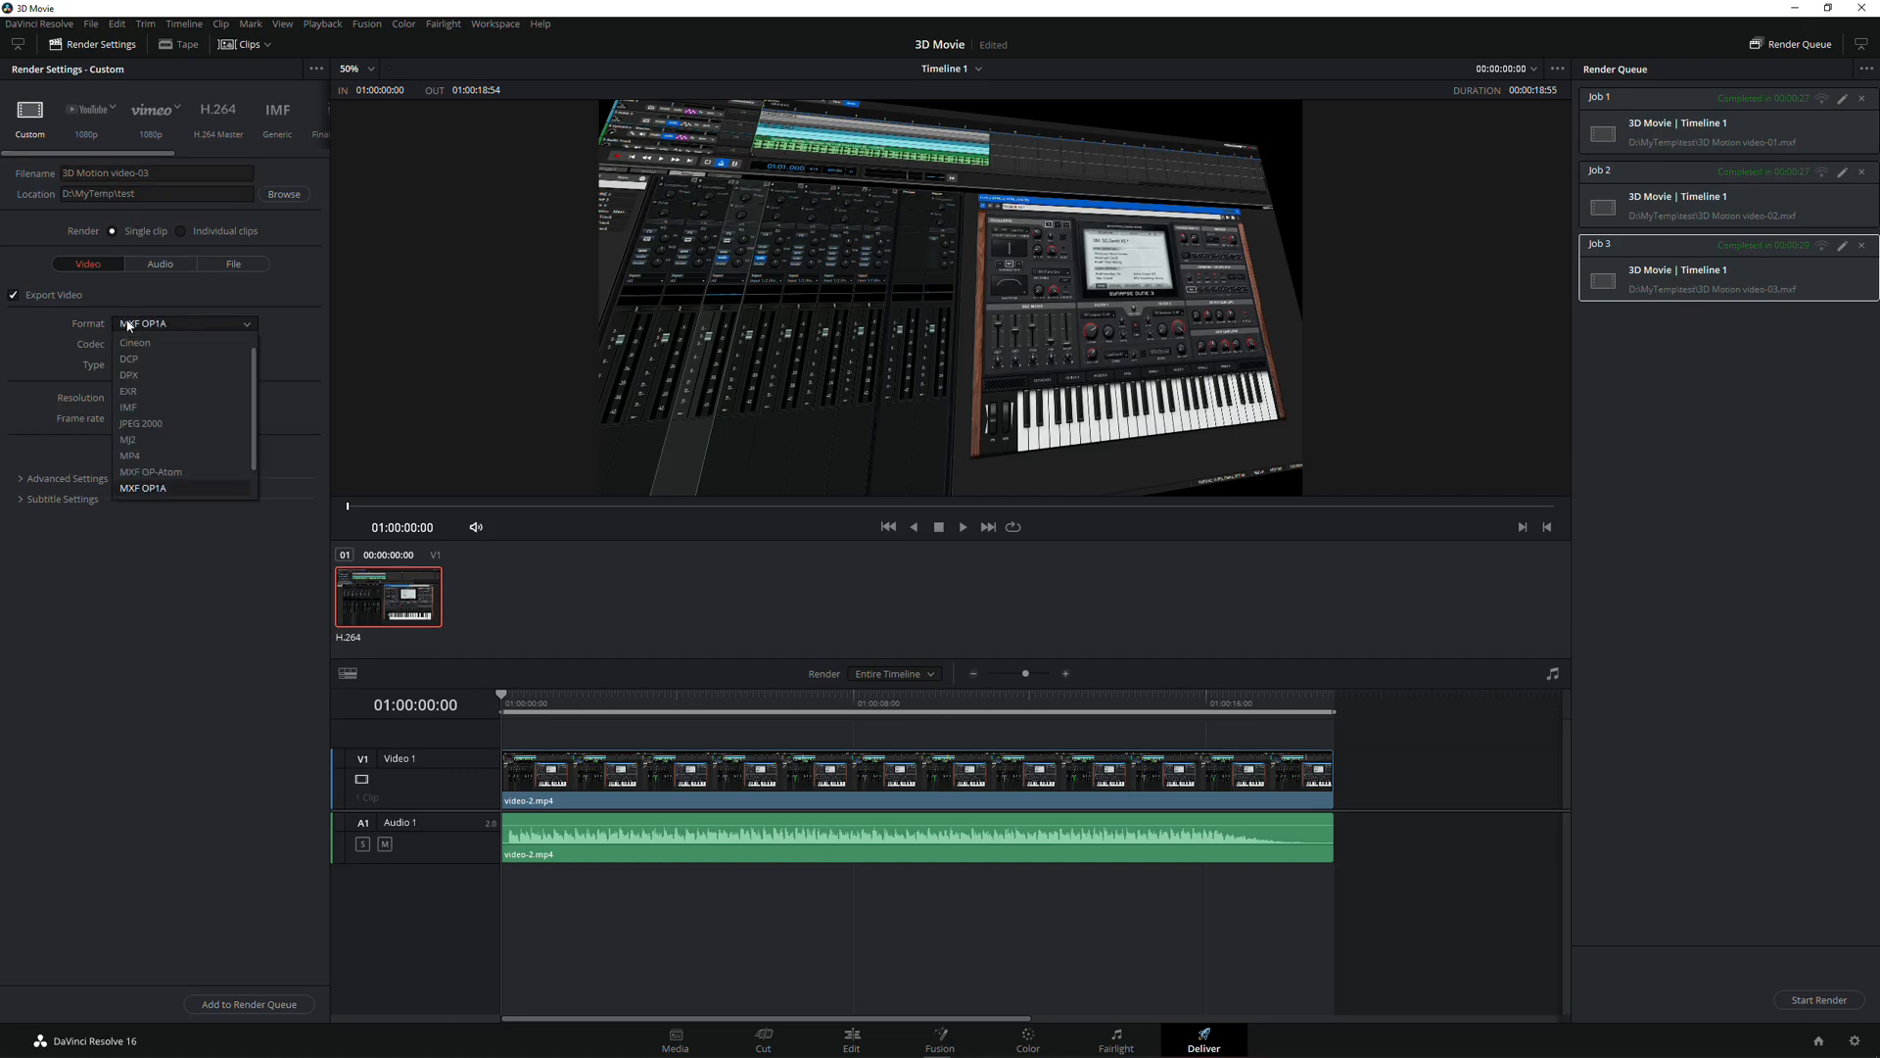
click(129, 455)
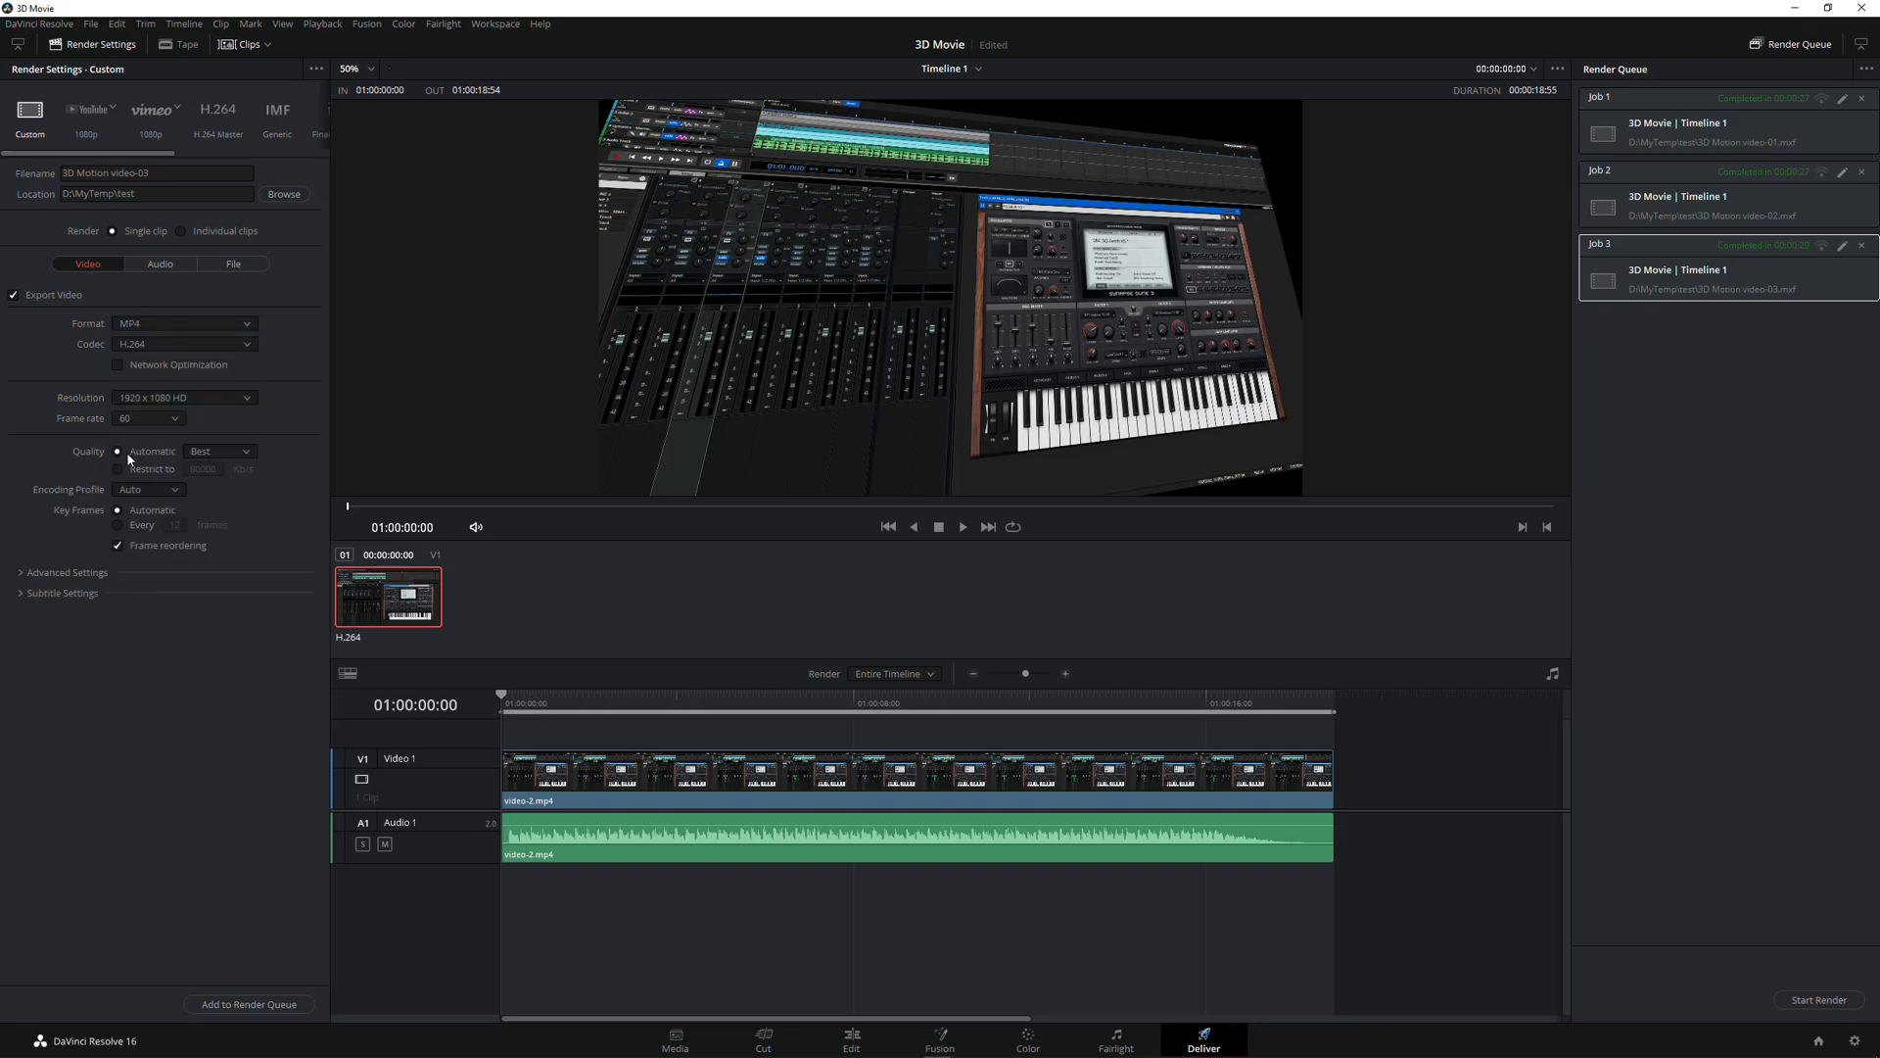
click(139, 398)
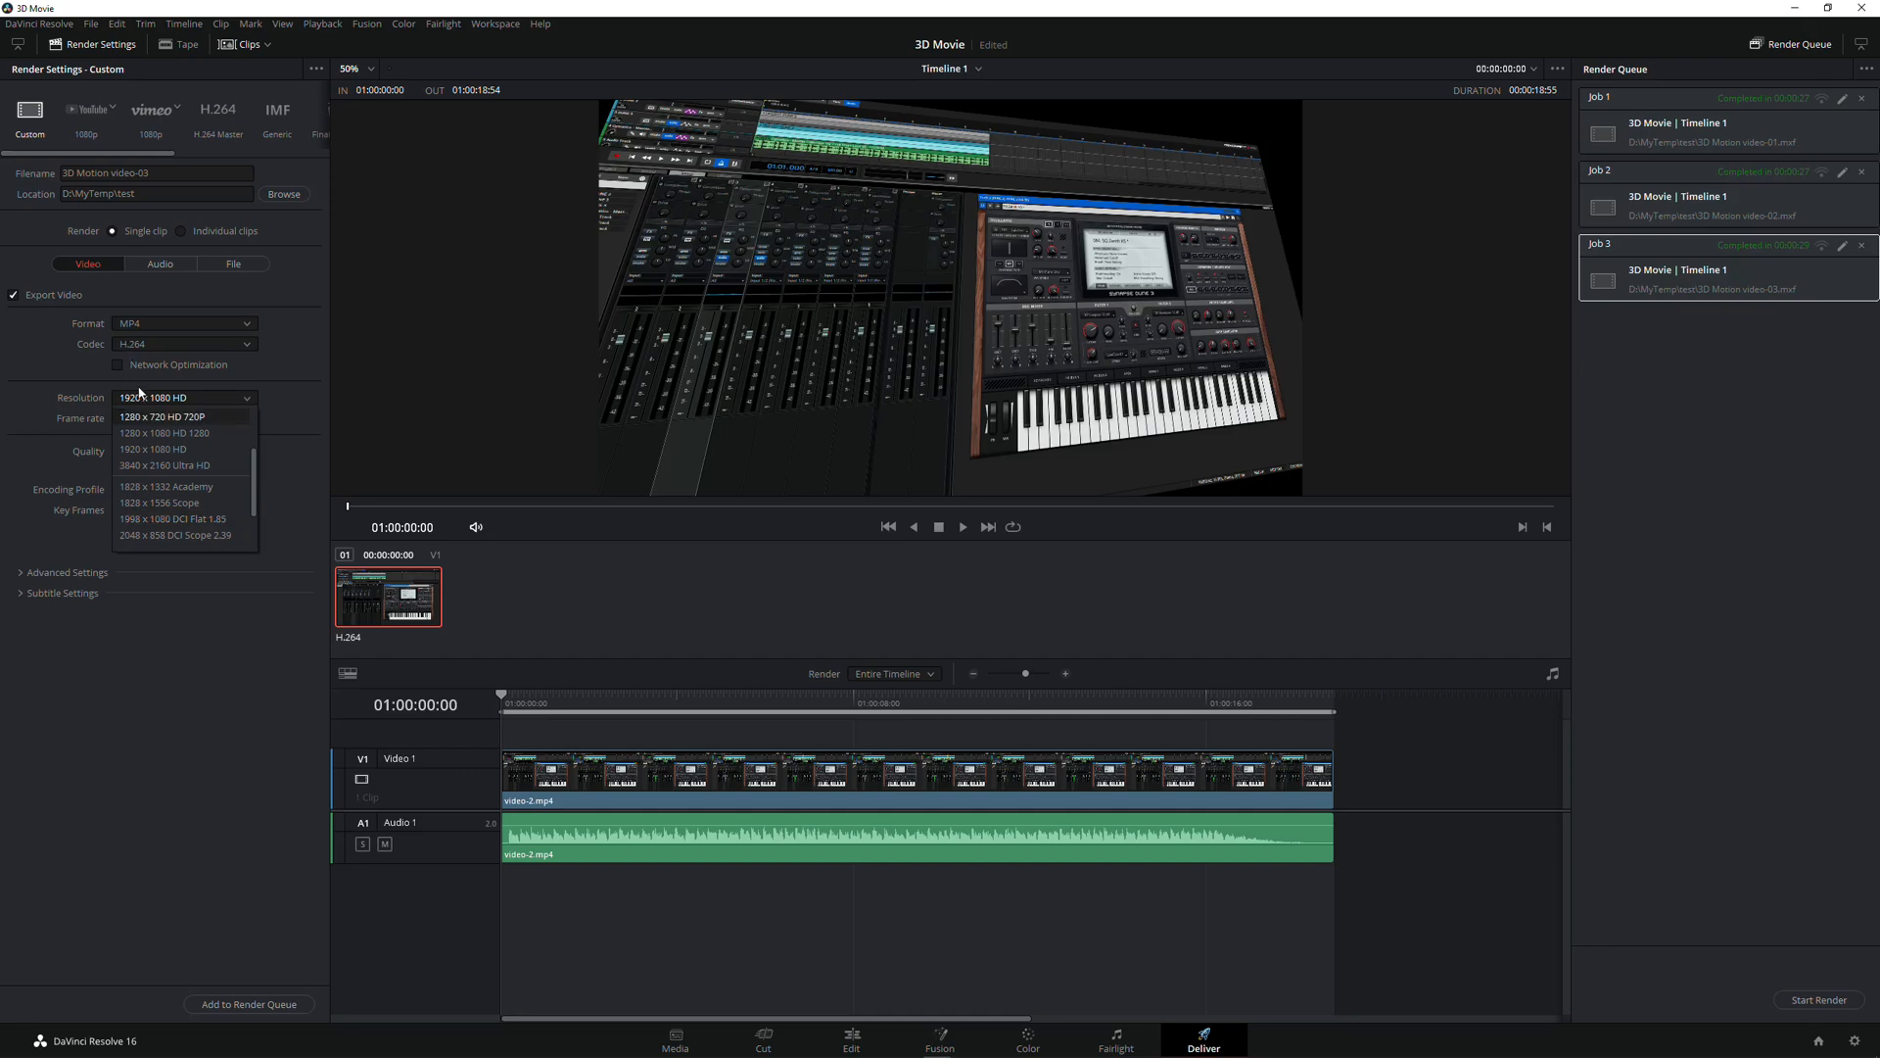
click(150, 450)
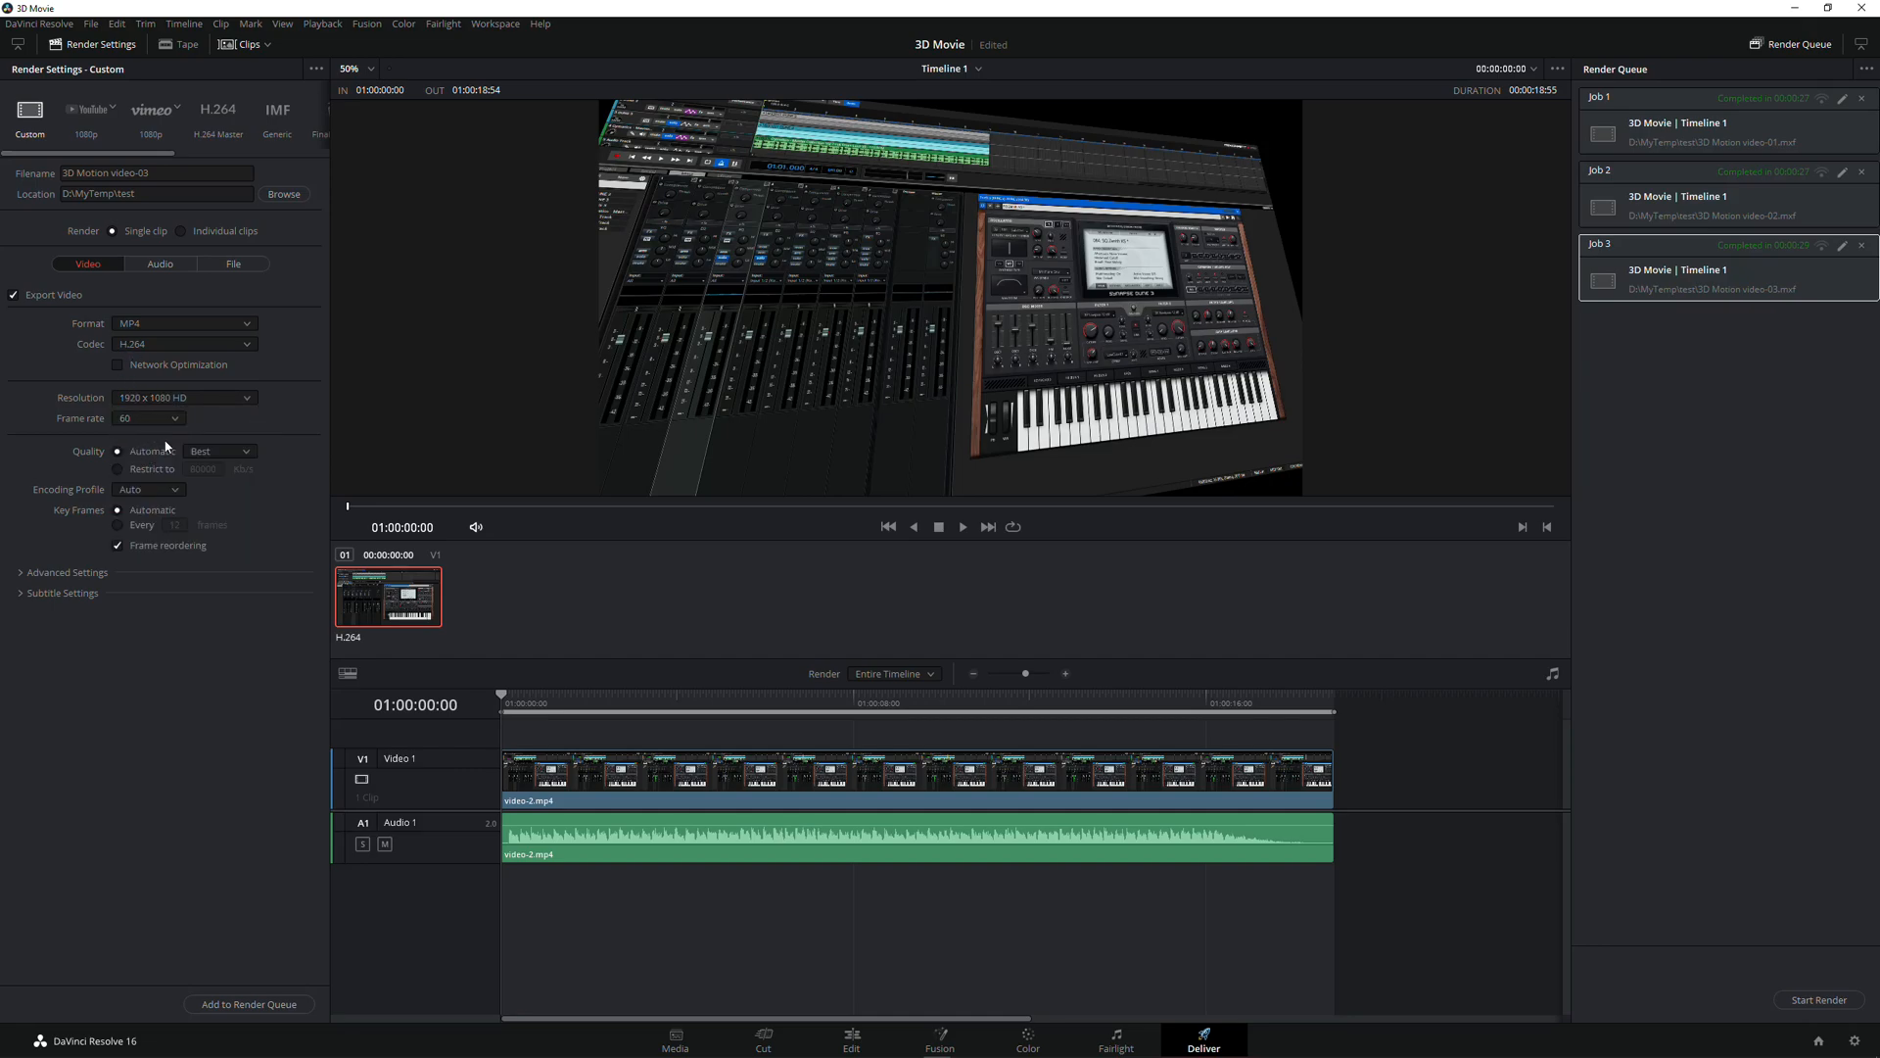
click(229, 1005)
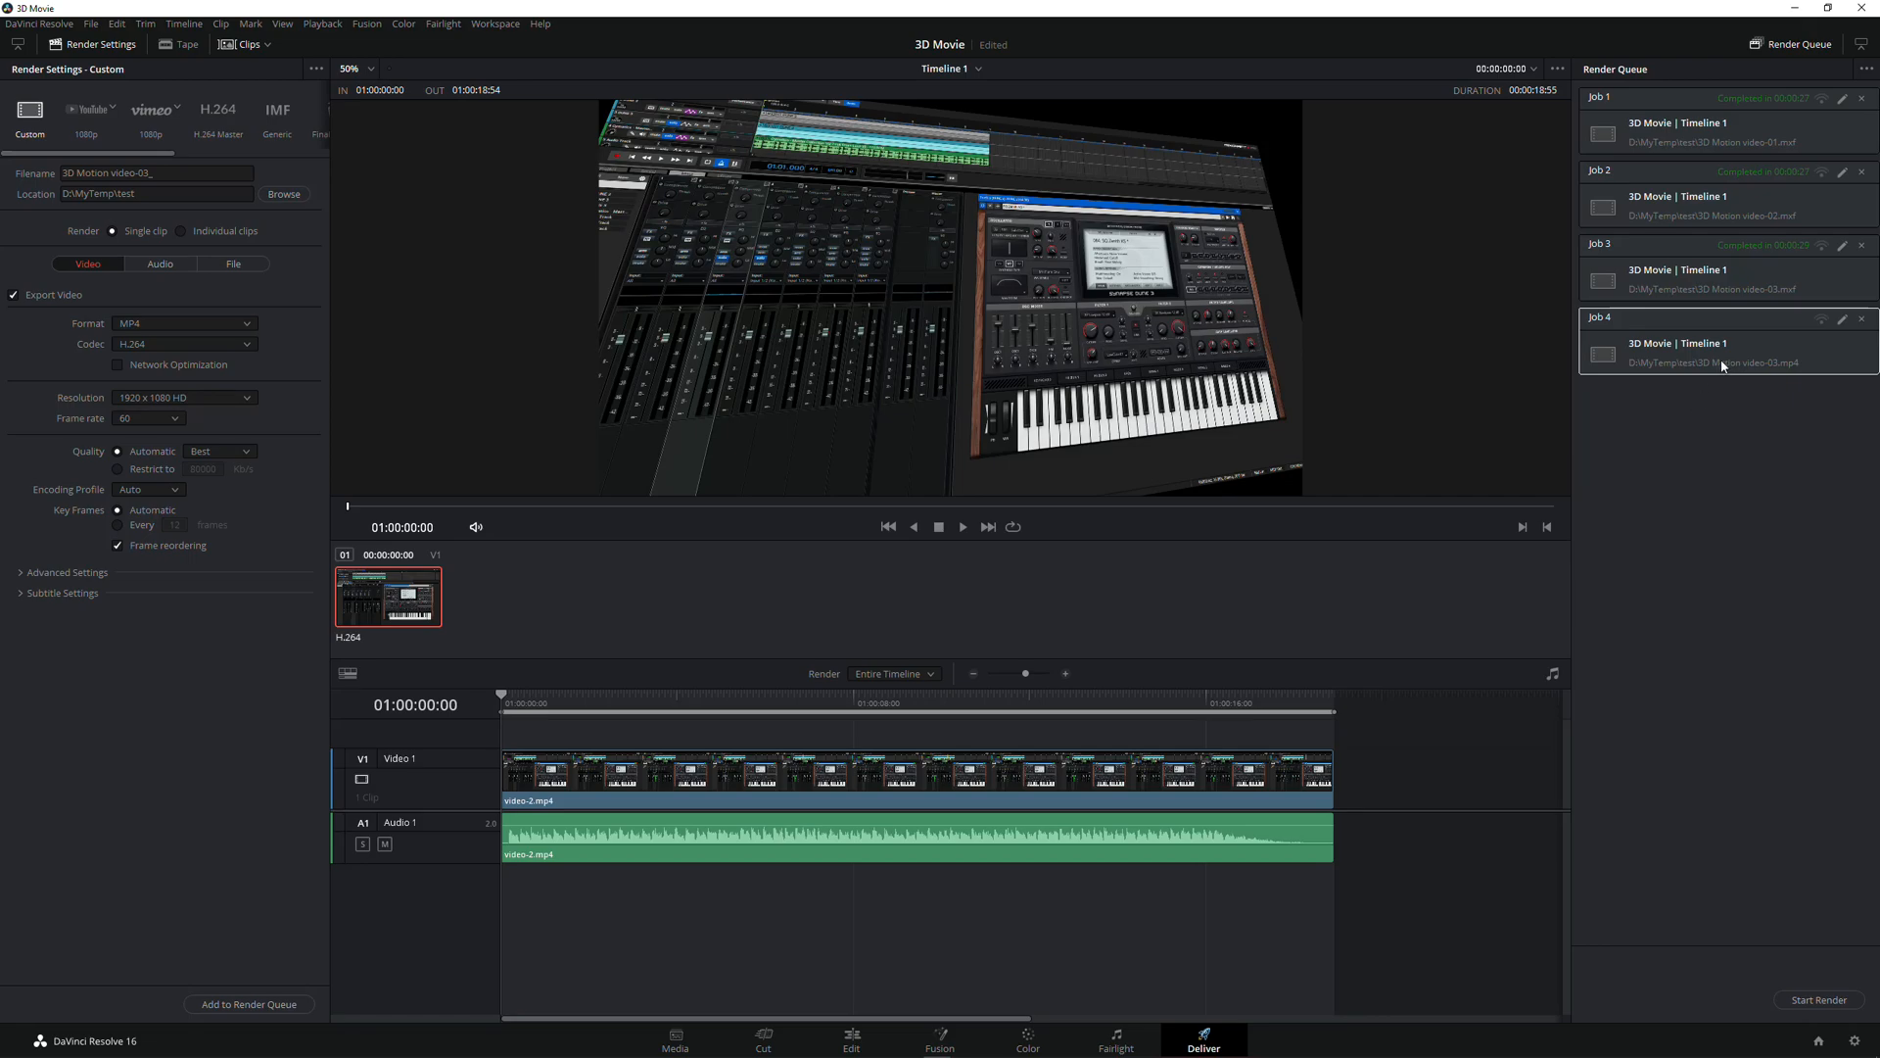
click(1819, 1000)
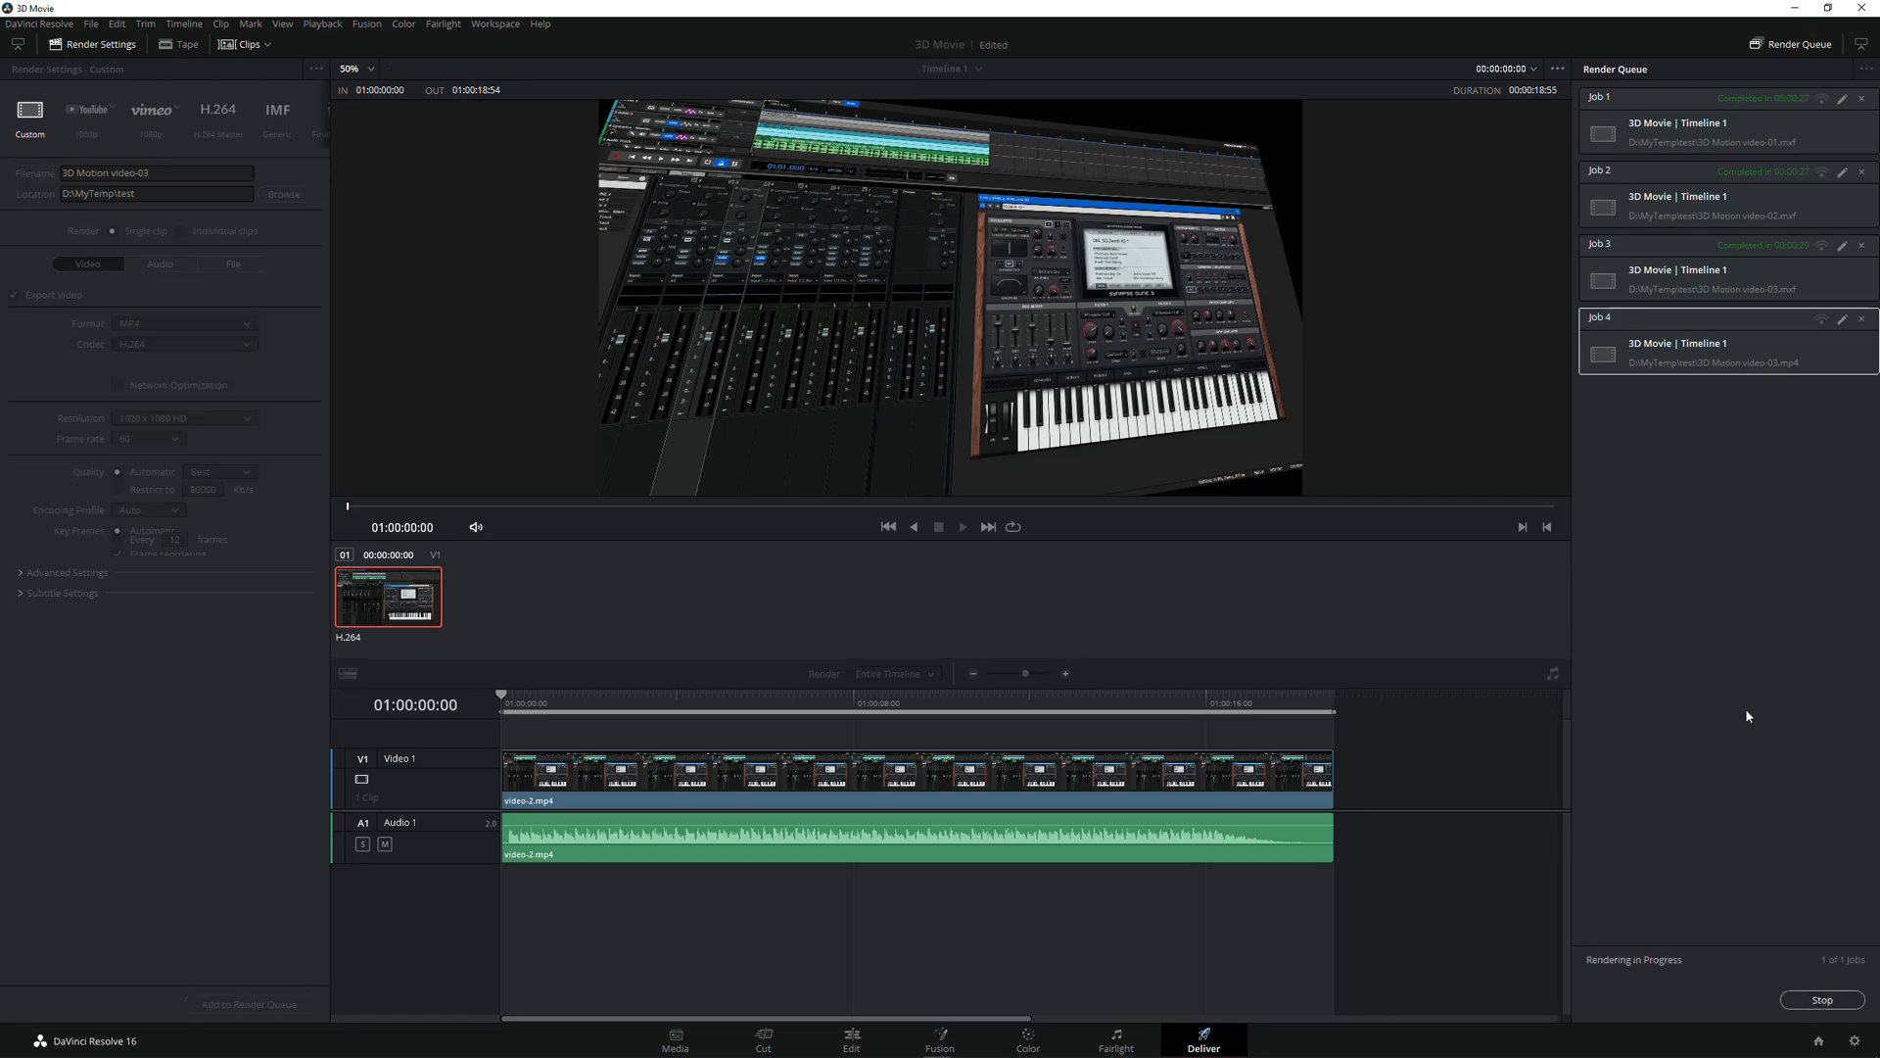